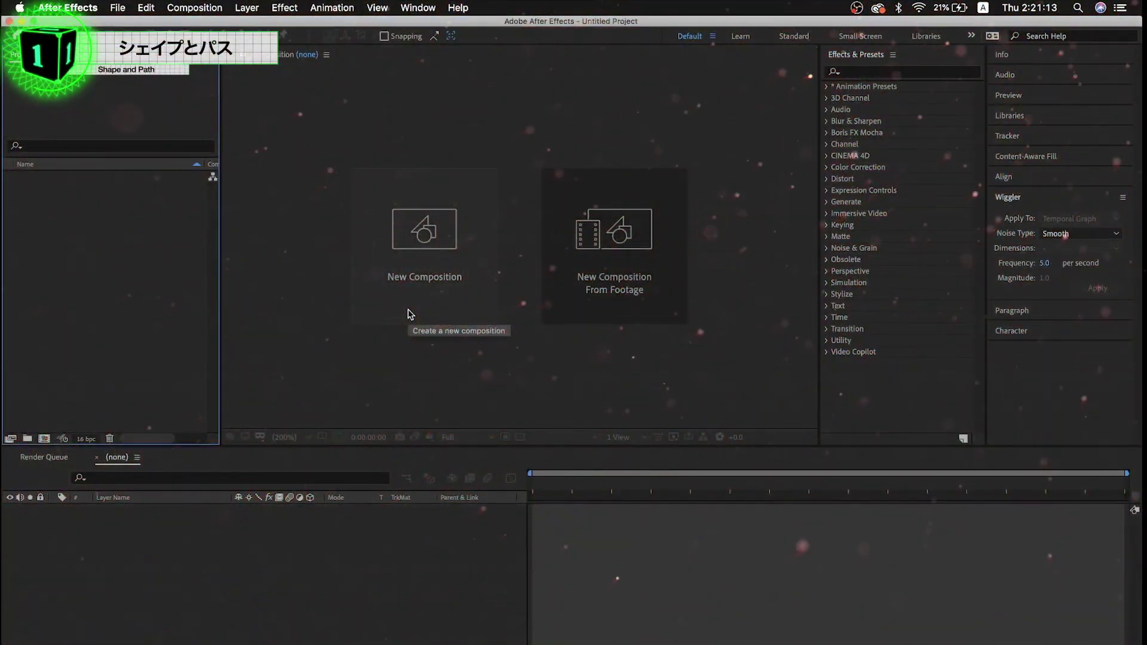
Step: Start a new composition (Comp 1, 1080×1920, 30 fps) from the start screen
{"action": "left_click", "coordinate": [419, 235]}
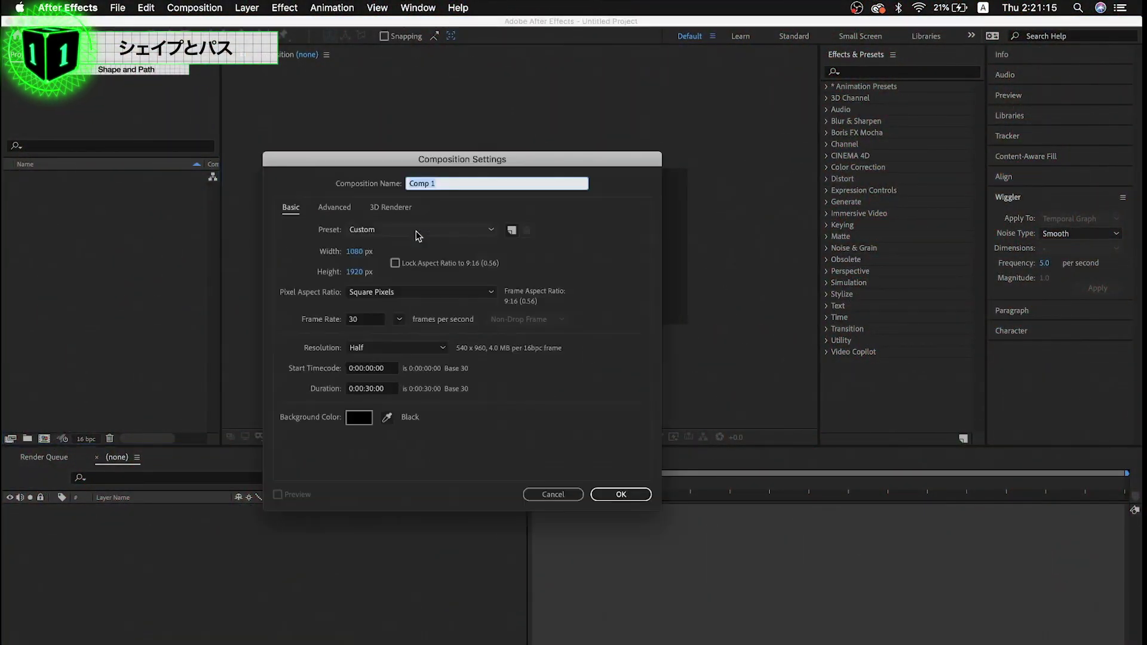
Step: Name the comp MoGraph, lock its aspect ratio and set a 10-second duration
{"action": "type", "text": "MoGraph"}
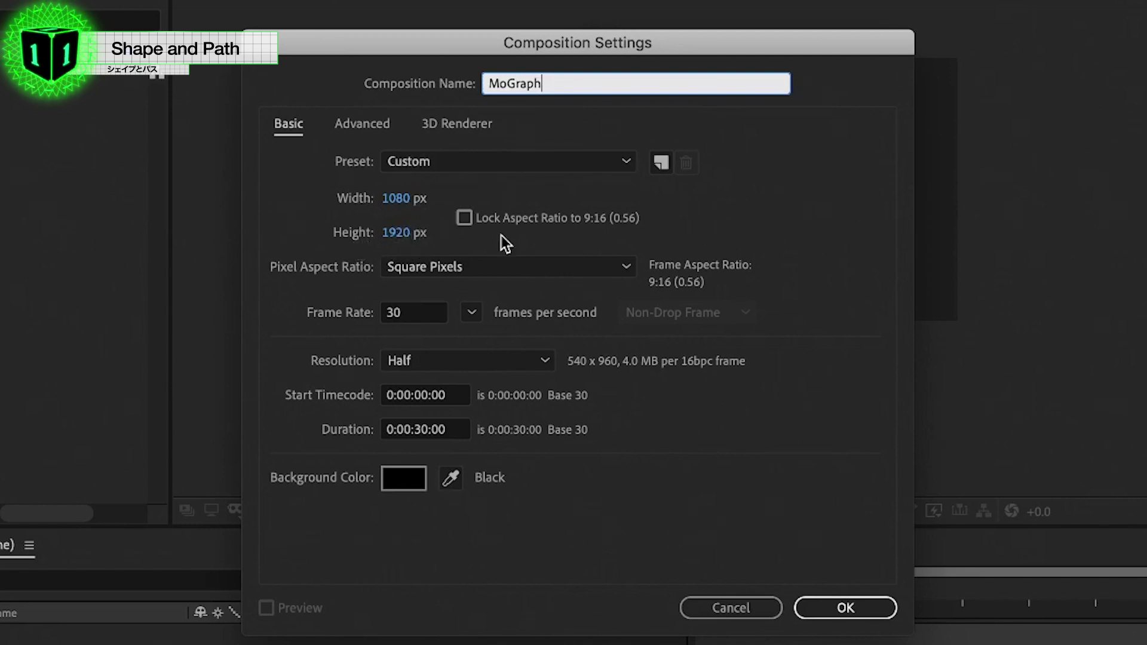
{"action": "left_click", "coordinate": [465, 218]}
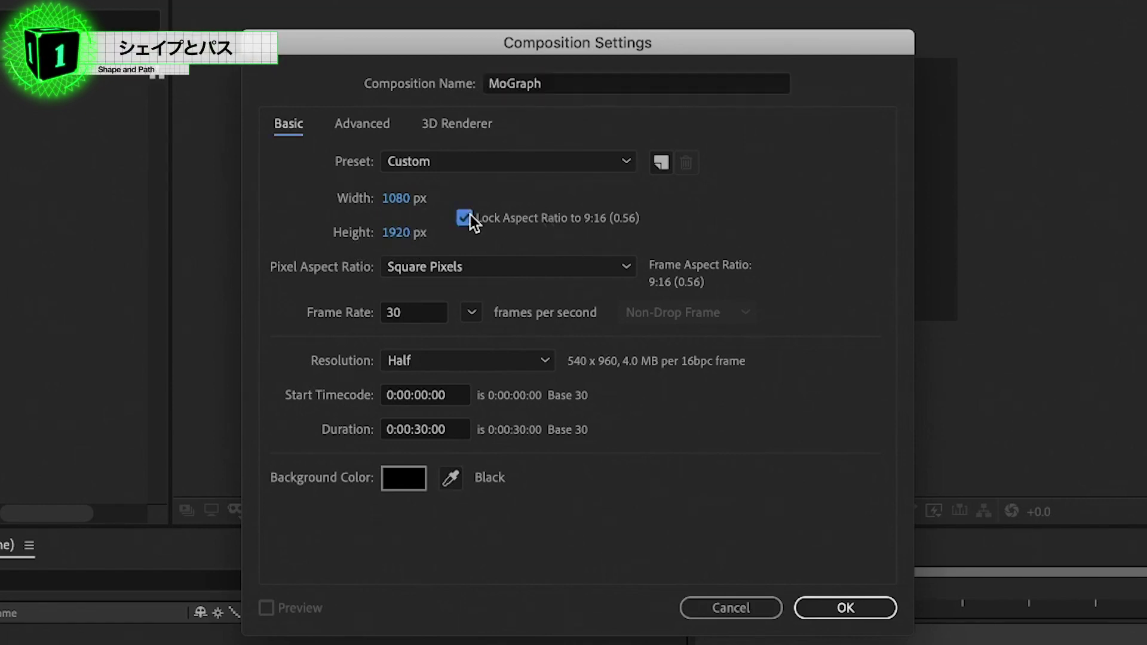
{"action": "left_click", "coordinate": [421, 436]}
{"action": "key", "text": "BackSpace"}
{"action": "type", "text": "1"}
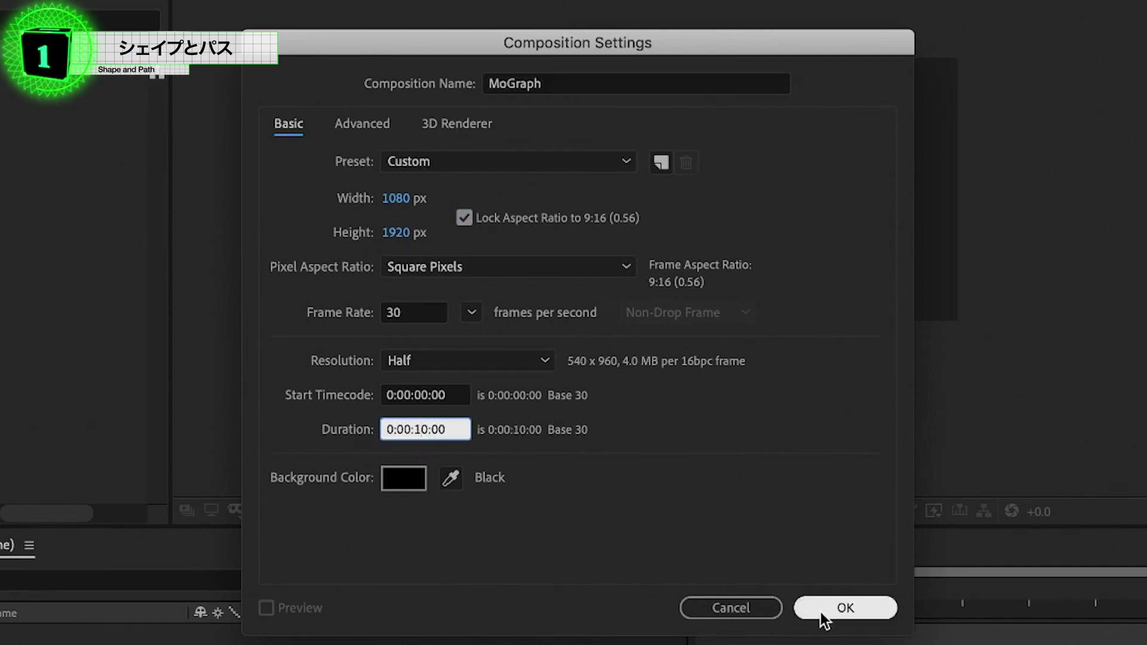
{"action": "left_click", "coordinate": [829, 610]}
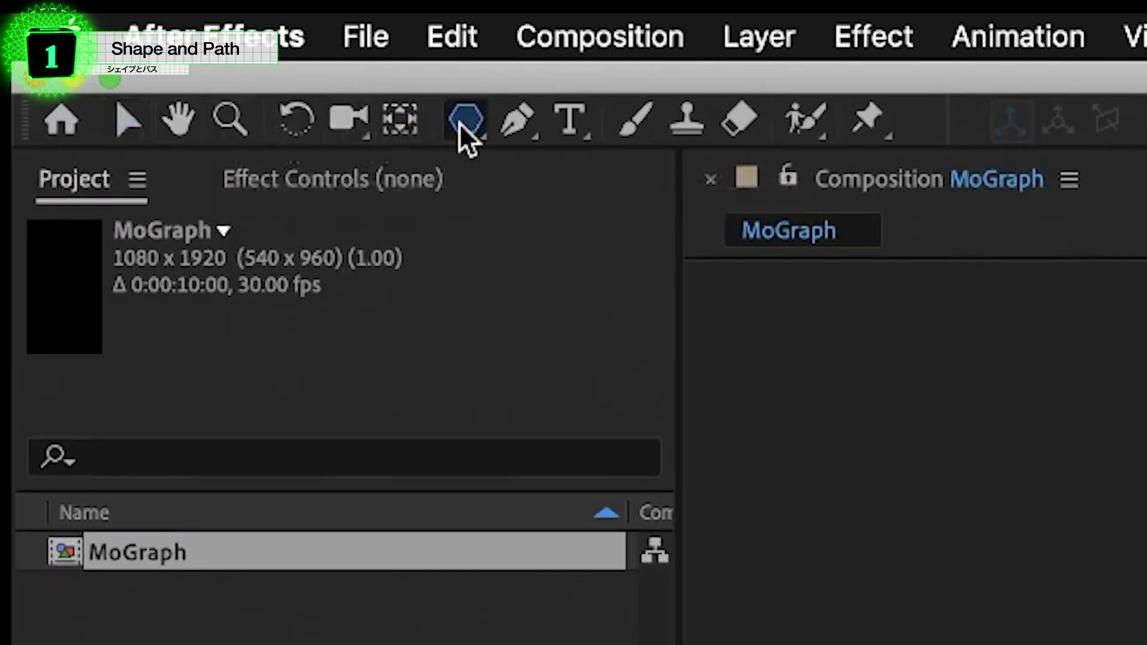
Step: Add a comp-sized ellipse on a new shape layer and select its Size property
{"action": "left_click", "coordinate": [144, 22]}
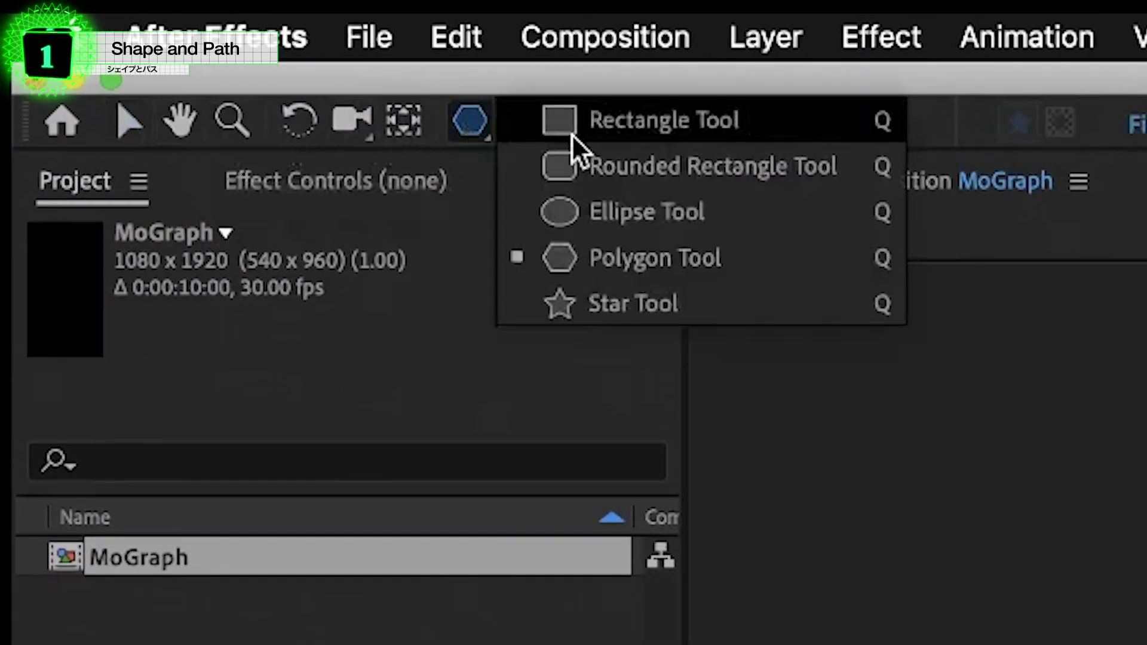
{"action": "left_click", "coordinate": [693, 210]}
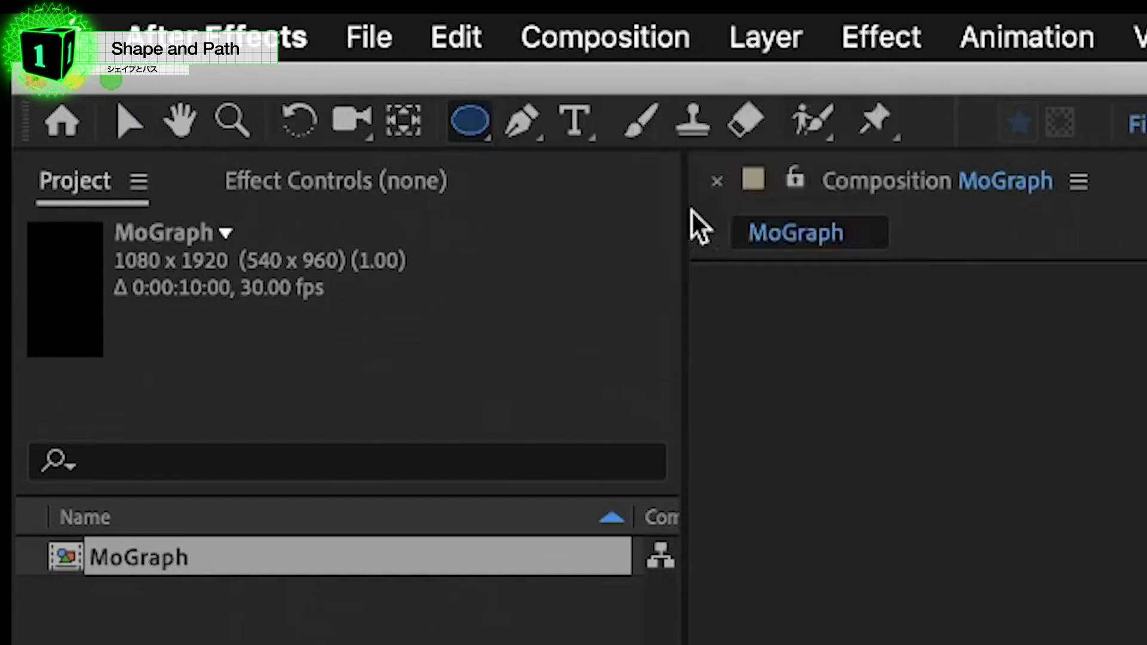
{"action": "double_click", "coordinate": [470, 126]}
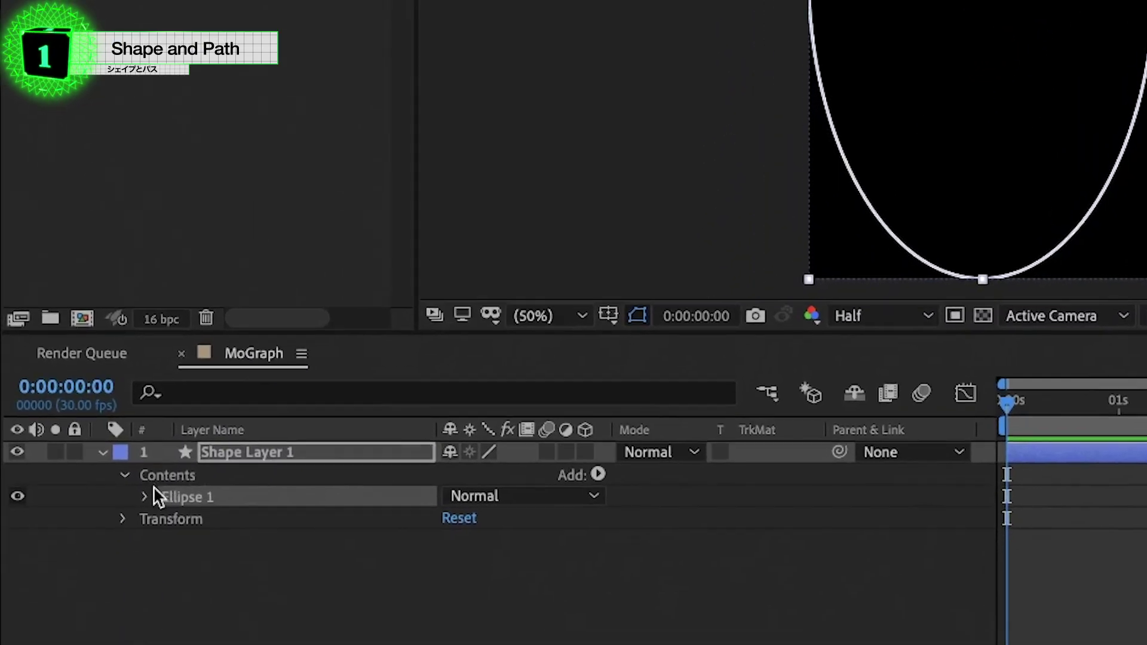
{"action": "left_click", "coordinate": [150, 426]}
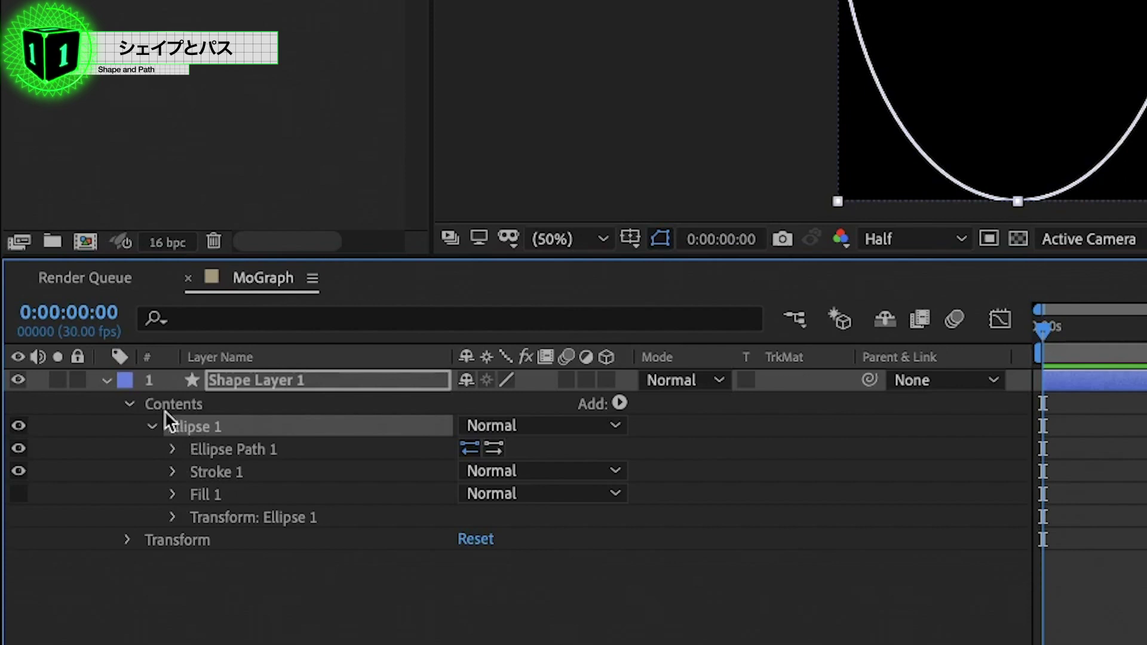
{"action": "left_click", "coordinate": [171, 450]}
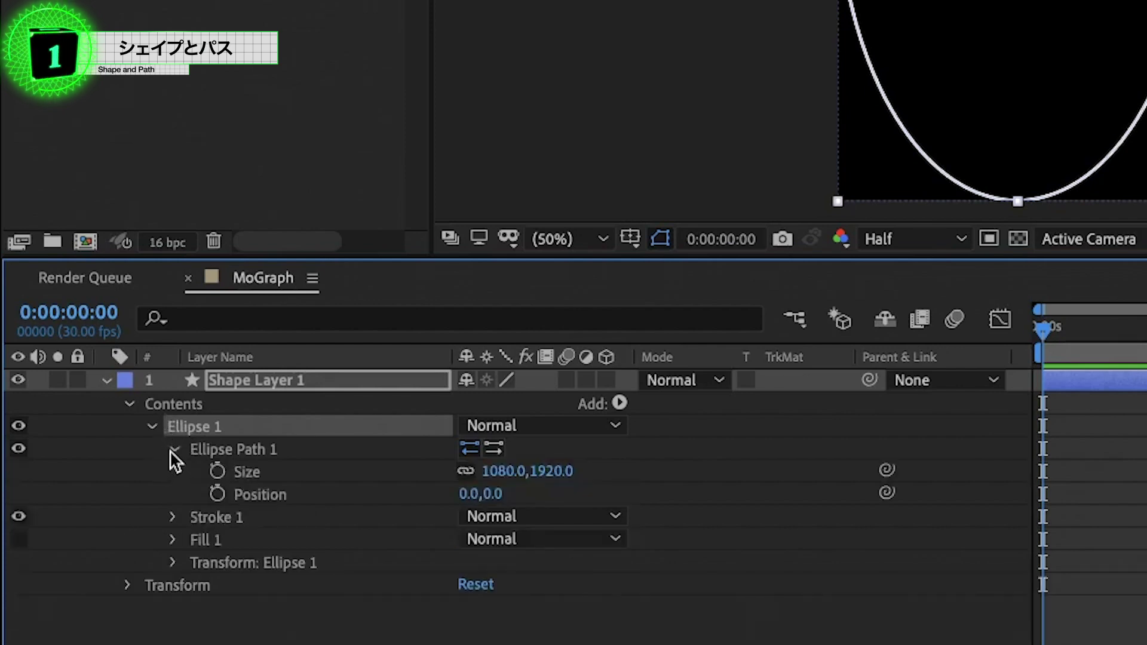
{"action": "left_click", "coordinate": [252, 472]}
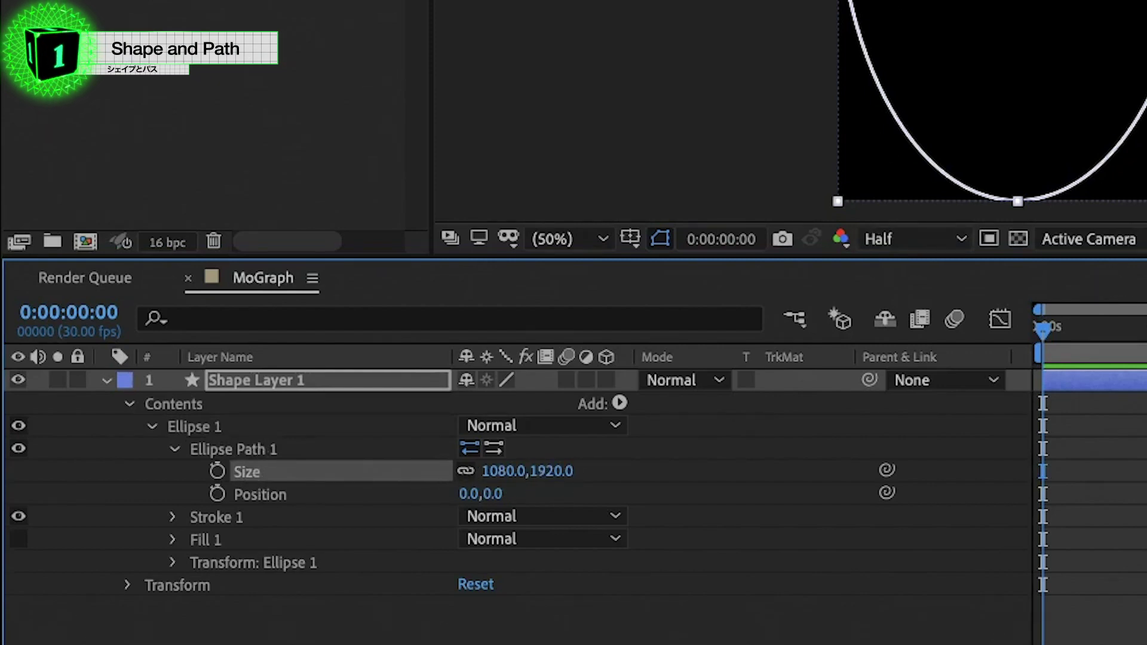
Step: Unlink the ellipse size, set it to 500×500 and rename the layer Circle
{"action": "left_click", "coordinate": [465, 470]}
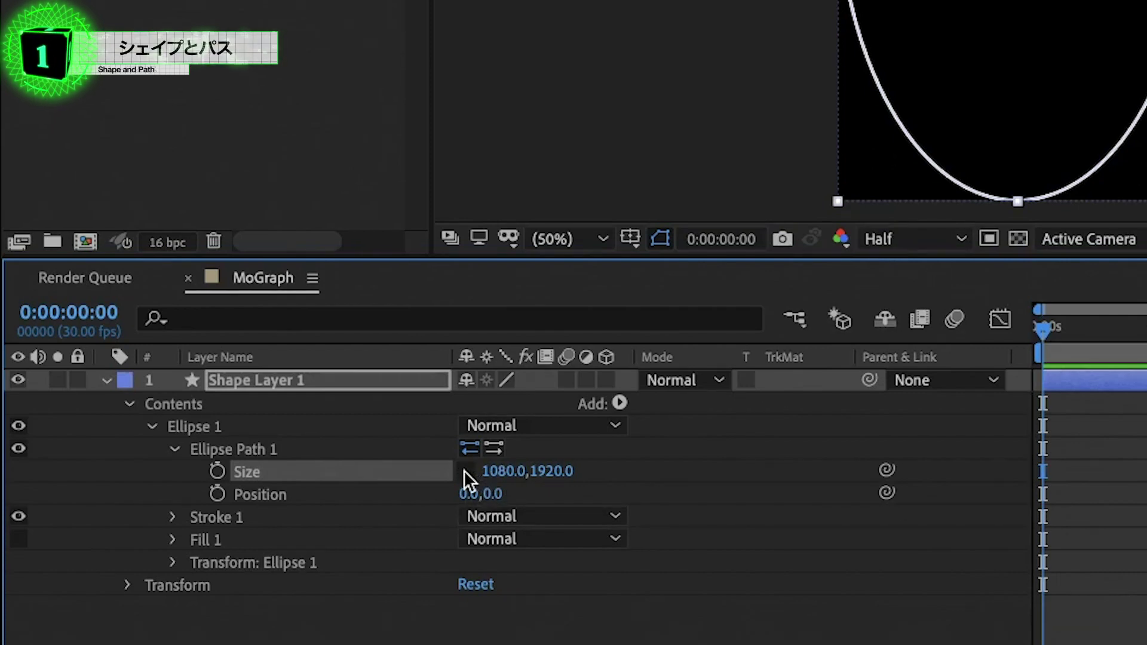
{"action": "left_click", "coordinate": [502, 473]}
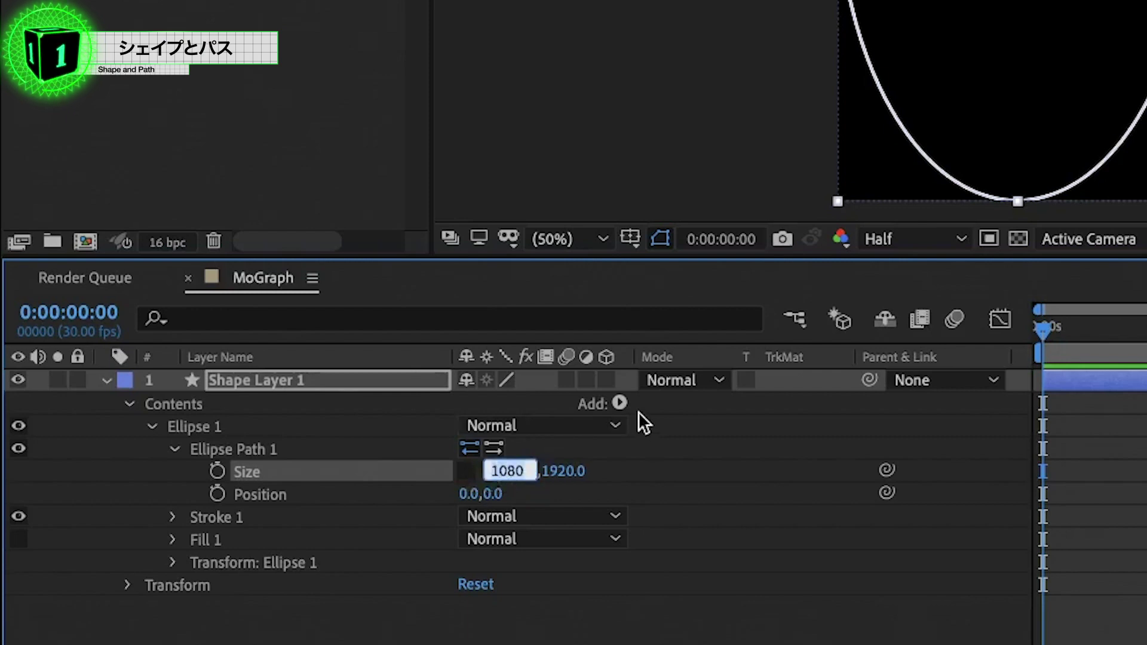
{"action": "type", "text": "500"}
{"action": "key", "text": "Return"}
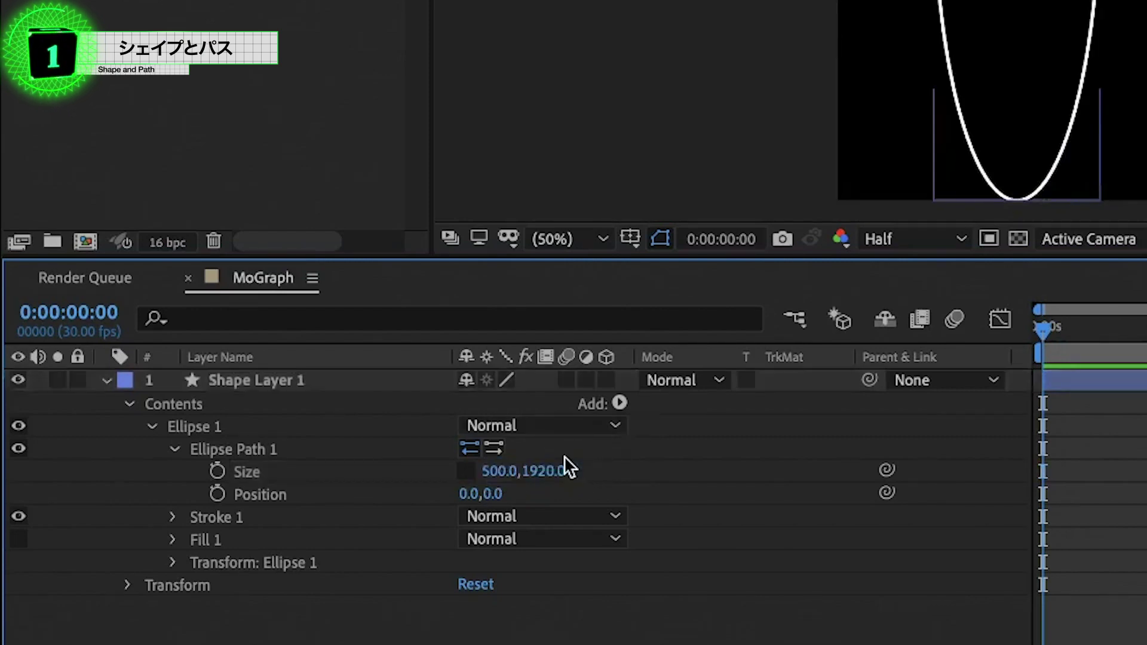
{"action": "left_click", "coordinate": [554, 472]}
{"action": "type", "text": "500"}
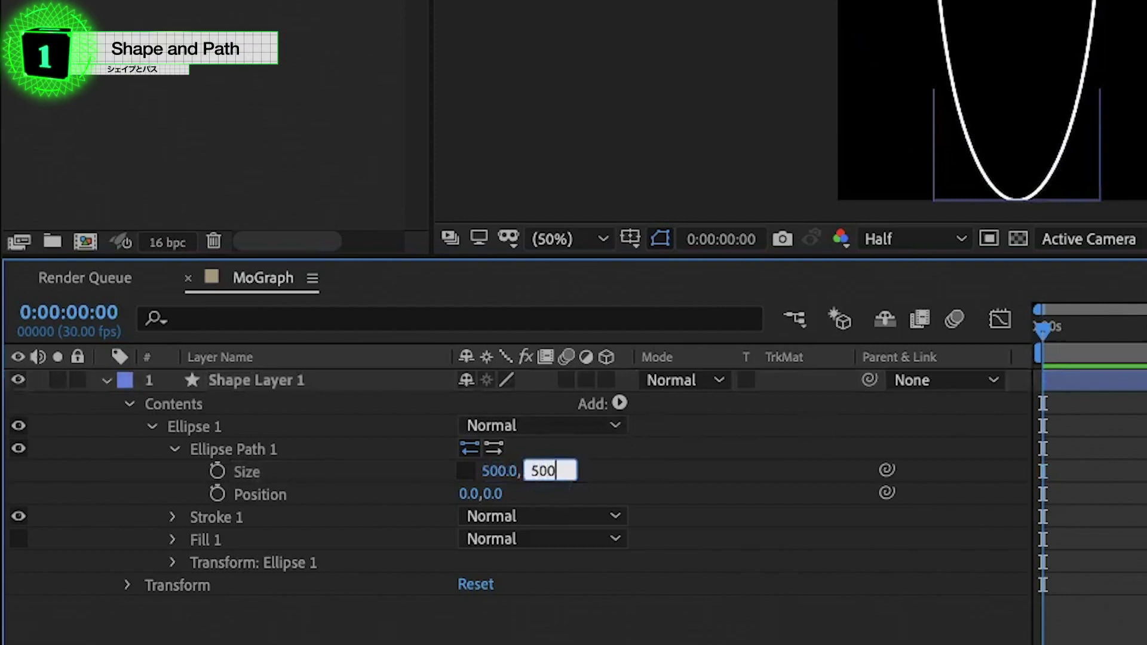
{"action": "key", "text": "Return"}
{"action": "key", "text": "Return"}
{"action": "type", "text": "Cir"}
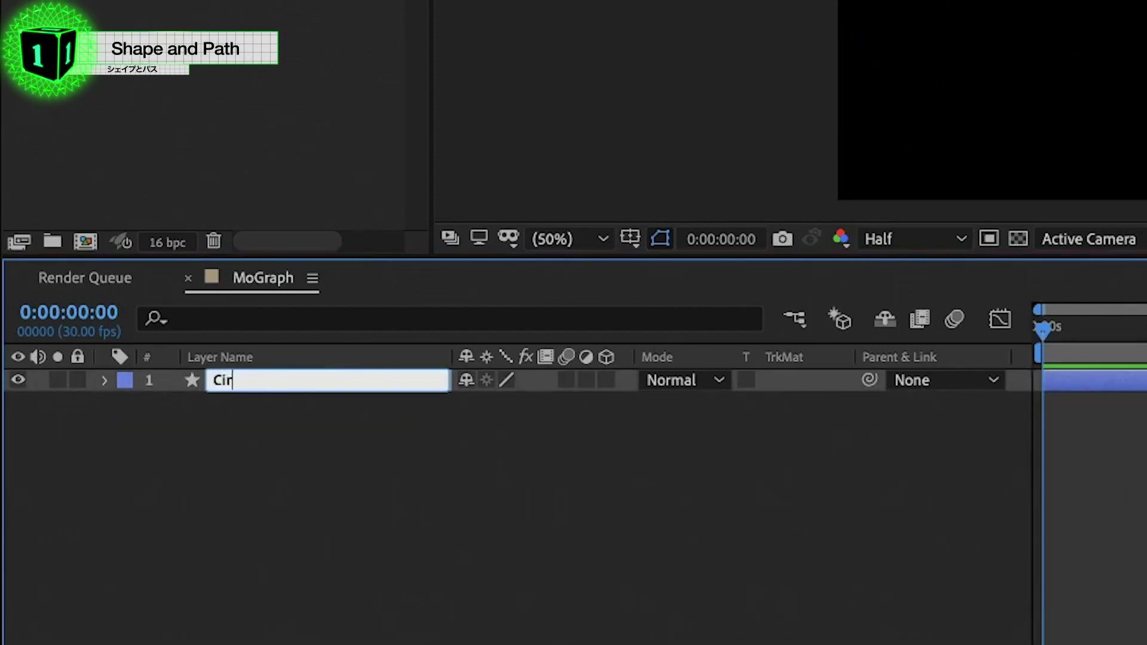
{"action": "type", "text": "cle"}
{"action": "key", "text": "Return"}
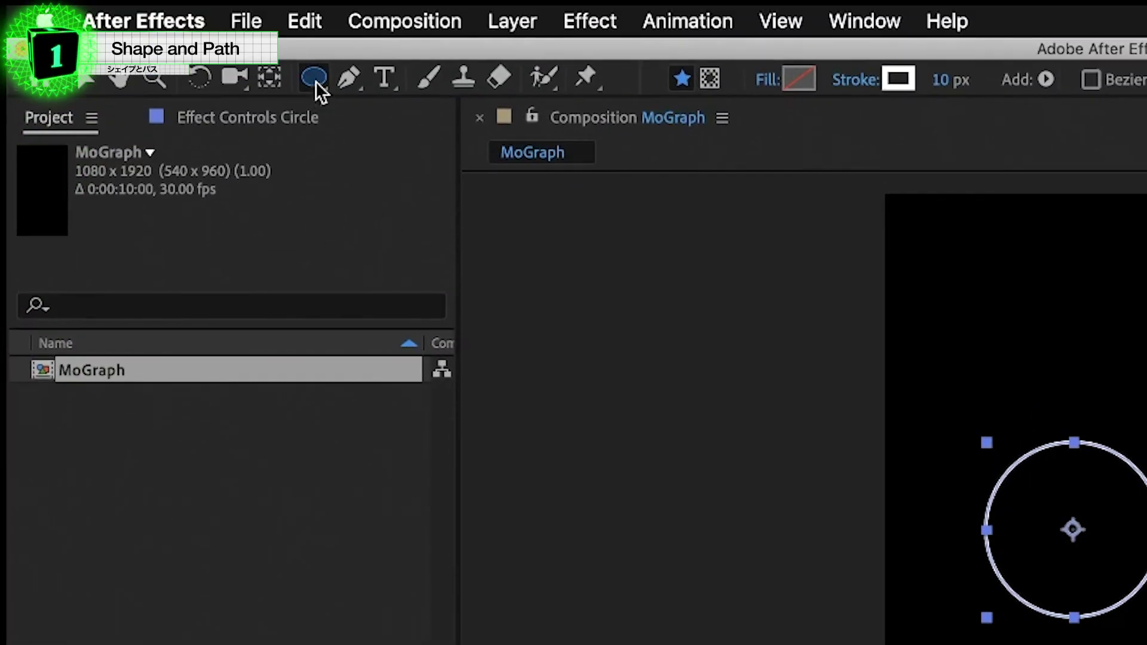
Step: Add a comp-sized Polygon (Polystar 1) to the Circle layer with the Polygon Tool
{"action": "left_click", "coordinate": [315, 82]}
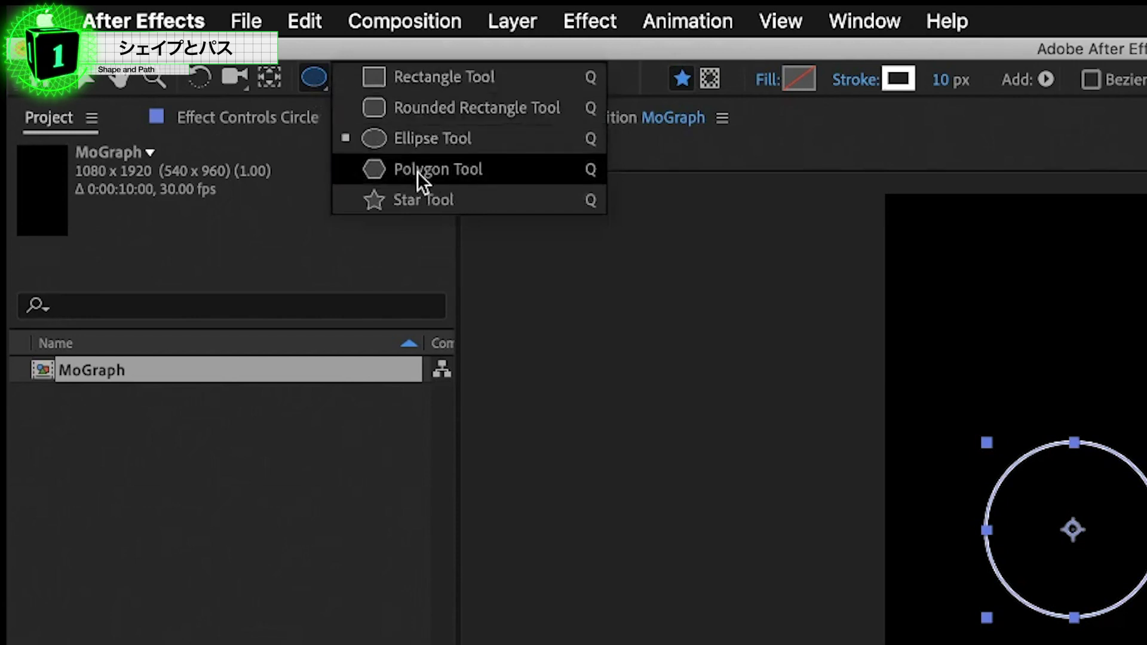
{"action": "left_click", "coordinate": [417, 171]}
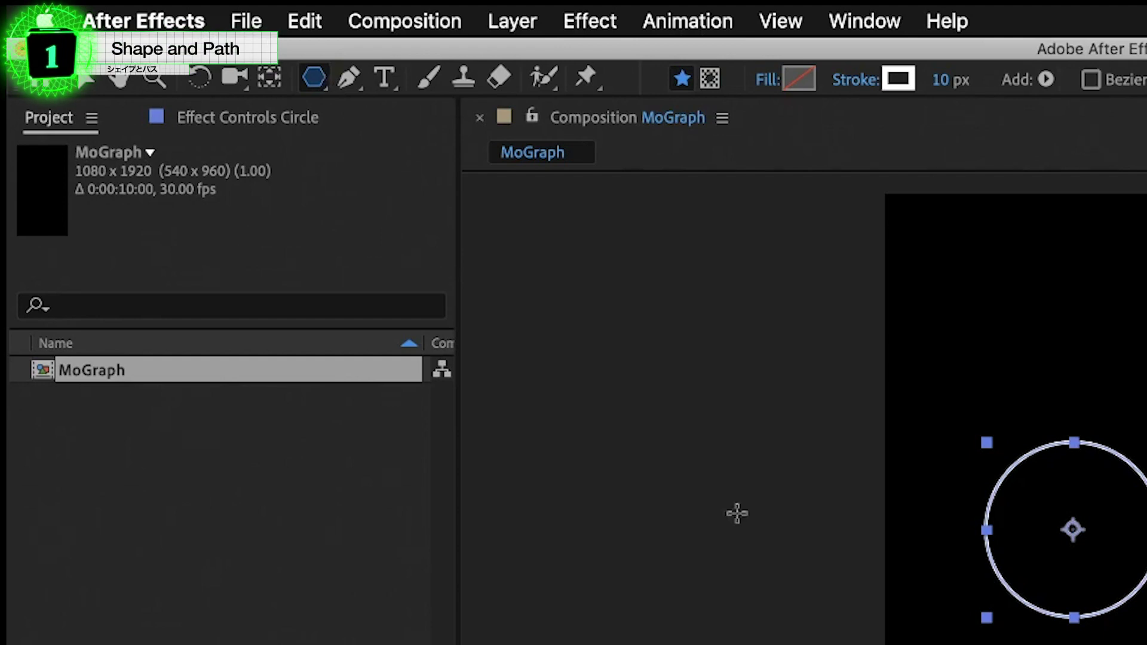
{"action": "double_click", "coordinate": [316, 81]}
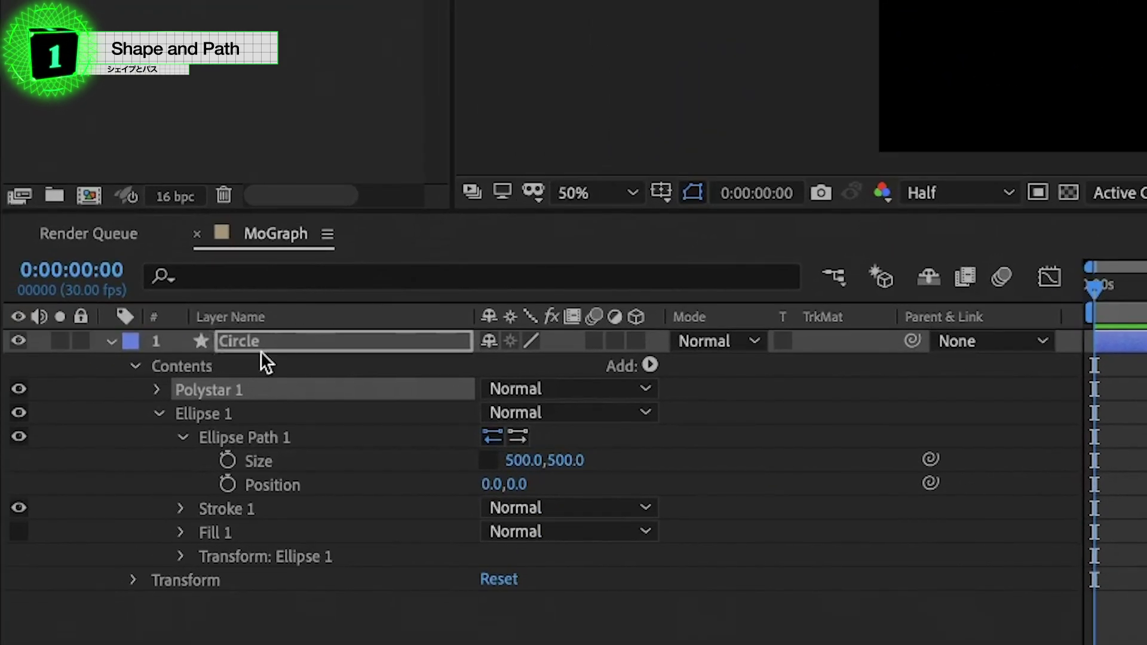
Step: Set Polystar Path 1's Points to 3, making a triangle around the circle
{"action": "left_click", "coordinate": [159, 413]}
{"action": "left_click", "coordinate": [157, 390]}
{"action": "left_click", "coordinate": [246, 418]}
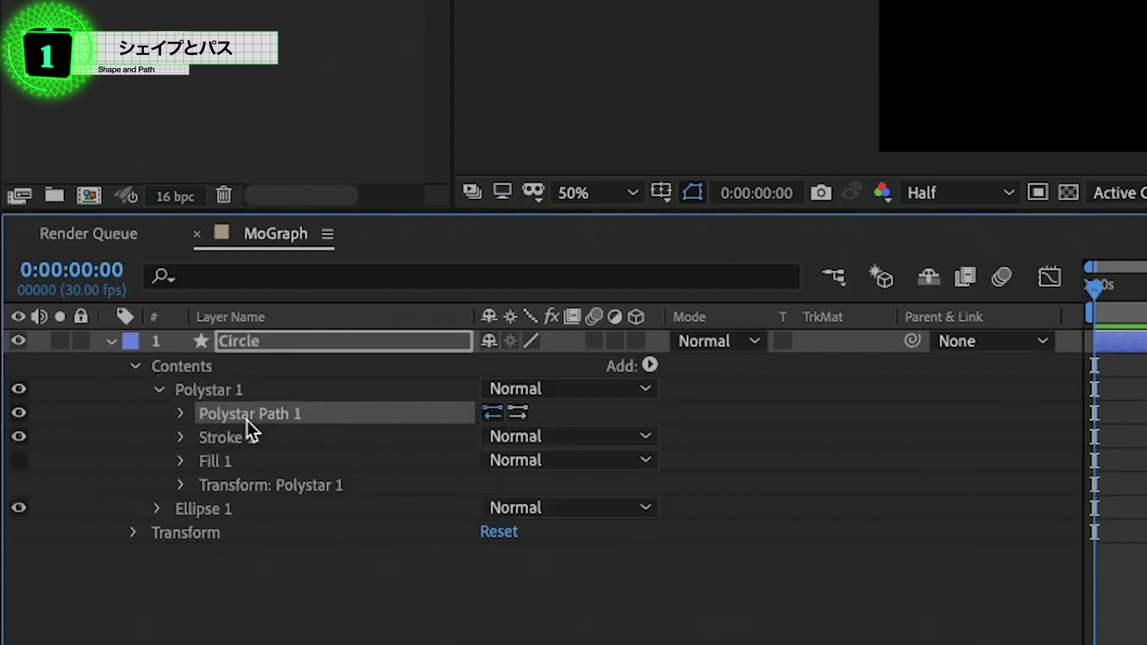
{"action": "left_click", "coordinate": [183, 414]}
{"action": "scroll", "coordinate": [267, 425], "scroll_direction": "down", "scroll_amount": 1}
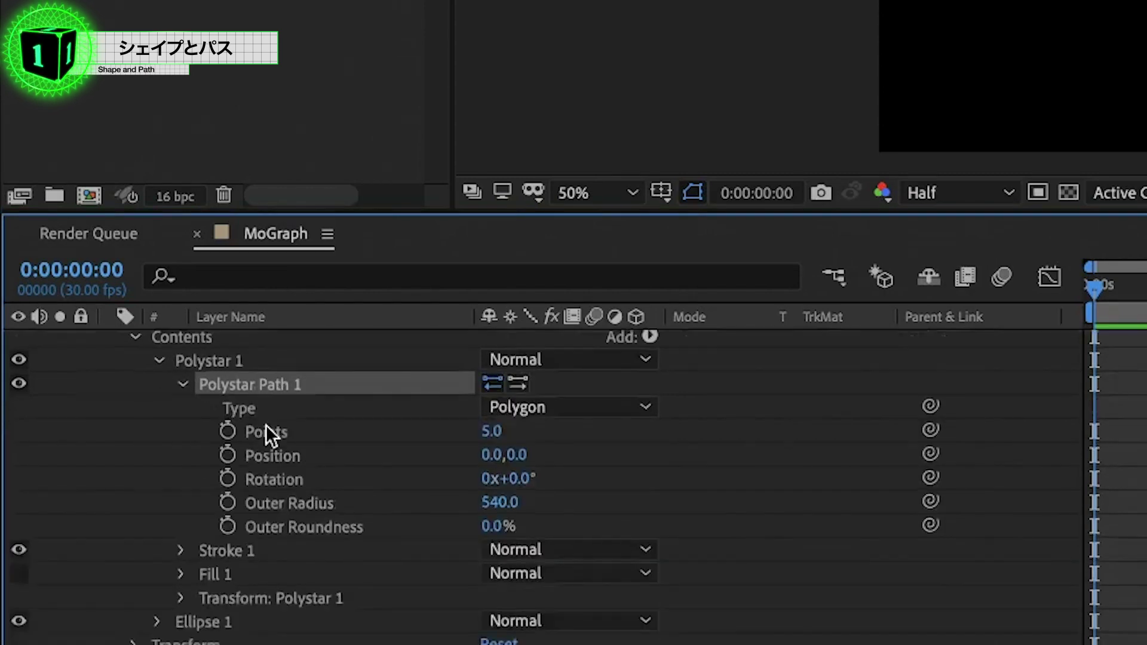
{"action": "left_click", "coordinate": [278, 431]}
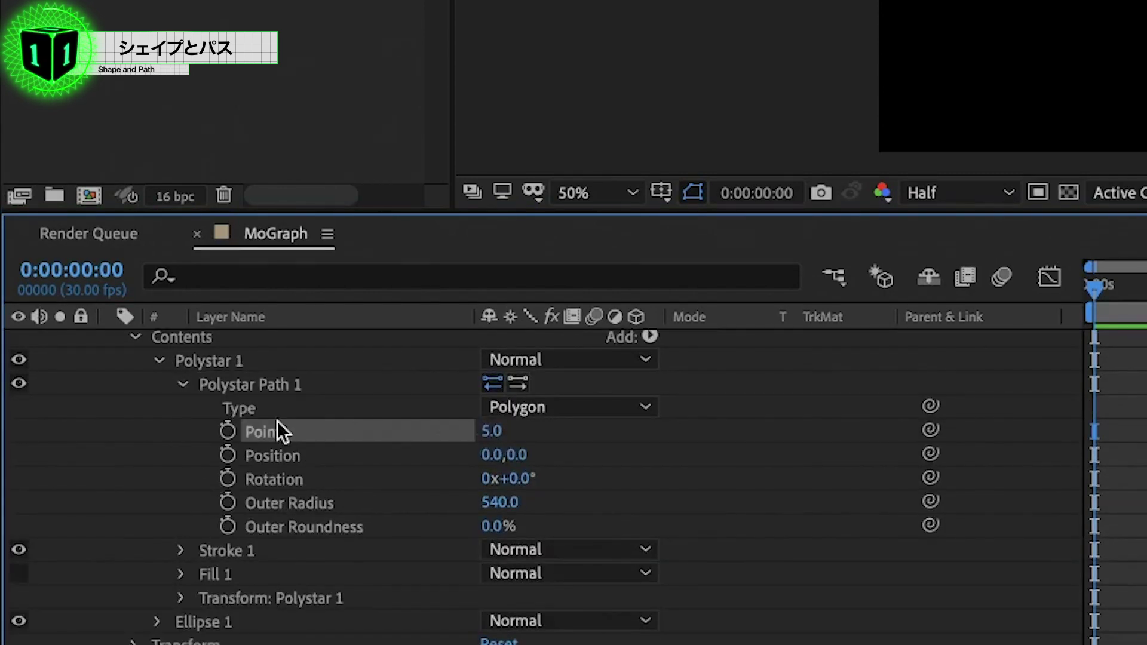
{"action": "left_click", "coordinate": [495, 431]}
{"action": "type", "text": "3"}
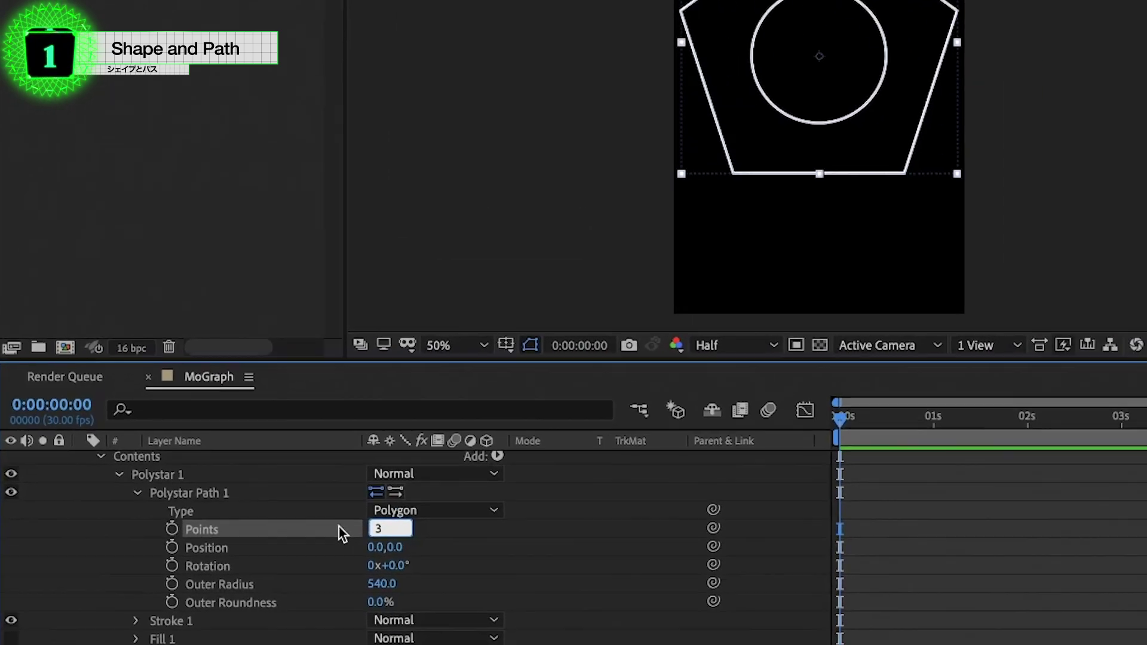
{"action": "key", "text": "Return"}
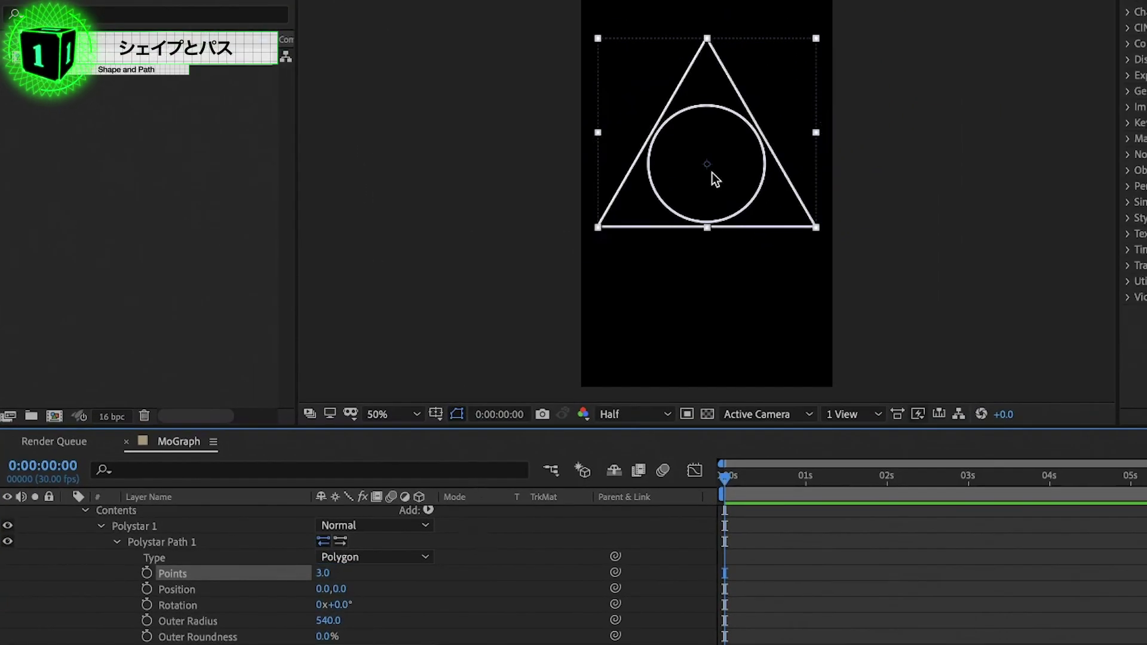
{"action": "key", "text": "slash"}
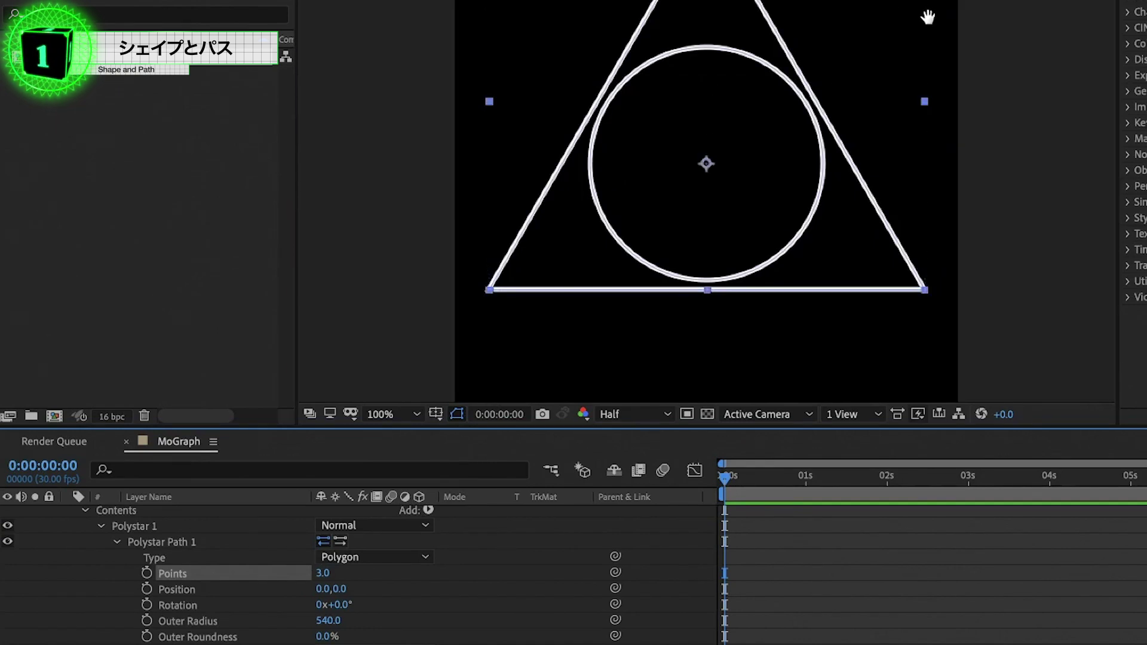
Step: Test scaling the Circle layer to -16%, then undo back to 100%
{"action": "left_click_drag", "start_coordinate": [929, 20], "coordinate": [937, 102]}
{"action": "key", "text": "v"}
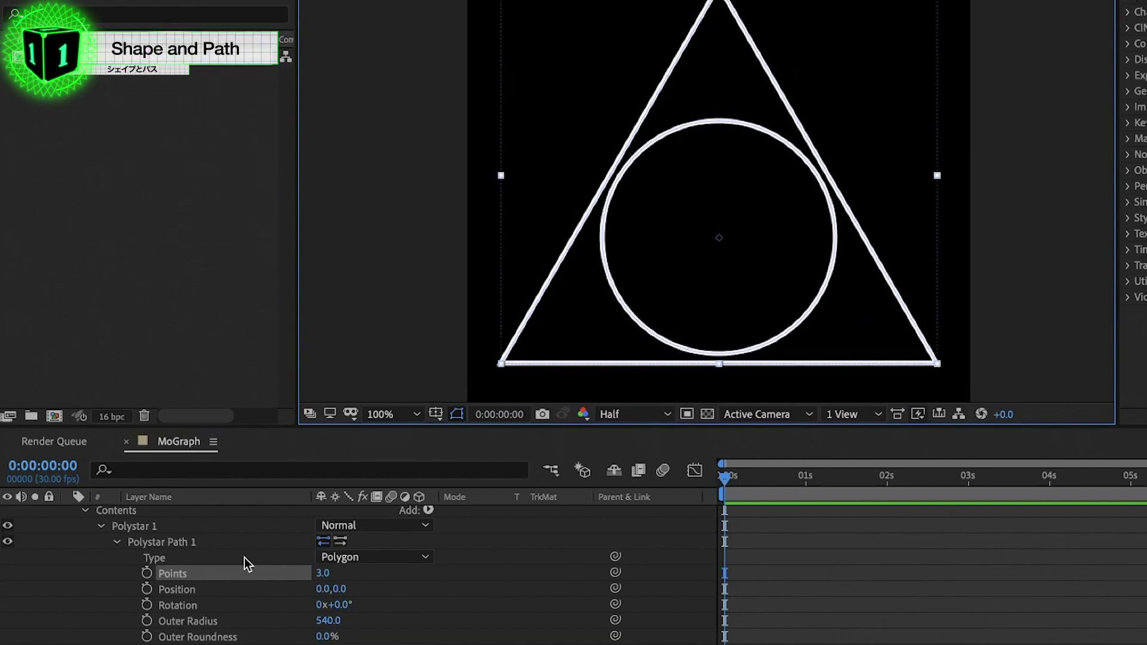
{"action": "scroll", "coordinate": [156, 525], "scroll_direction": "up", "scroll_amount": 1}
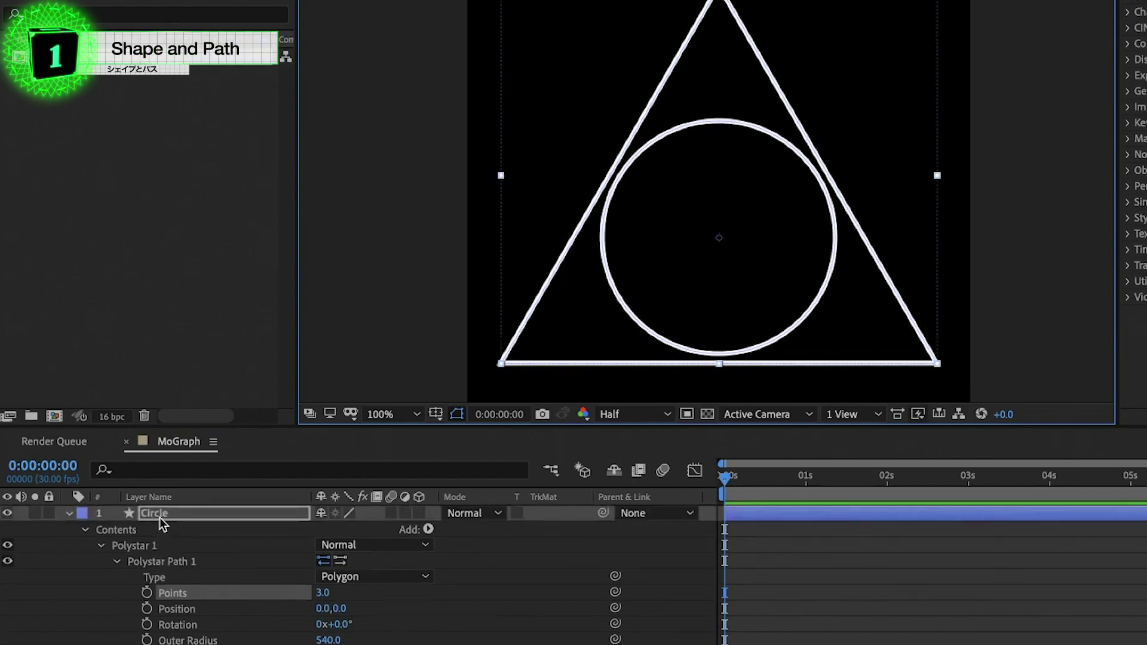
{"action": "left_click", "coordinate": [160, 515]}
{"action": "key", "text": "s"}
{"action": "left_click", "coordinate": [152, 530]}
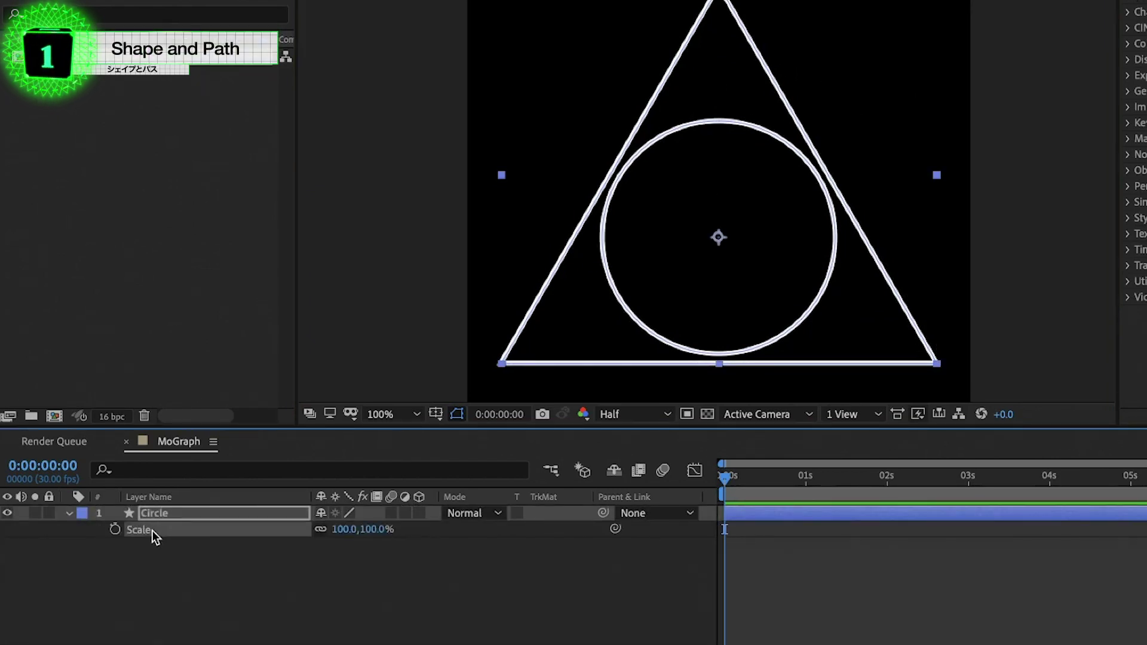
{"action": "mouse_move", "coordinate": [346, 529]}
{"action": "left_mouse_down"}
{"action": "mouse_move", "coordinate": [244, 537]}
{"action": "mouse_move", "coordinate": [338, 524]}
{"action": "left_mouse_up"}
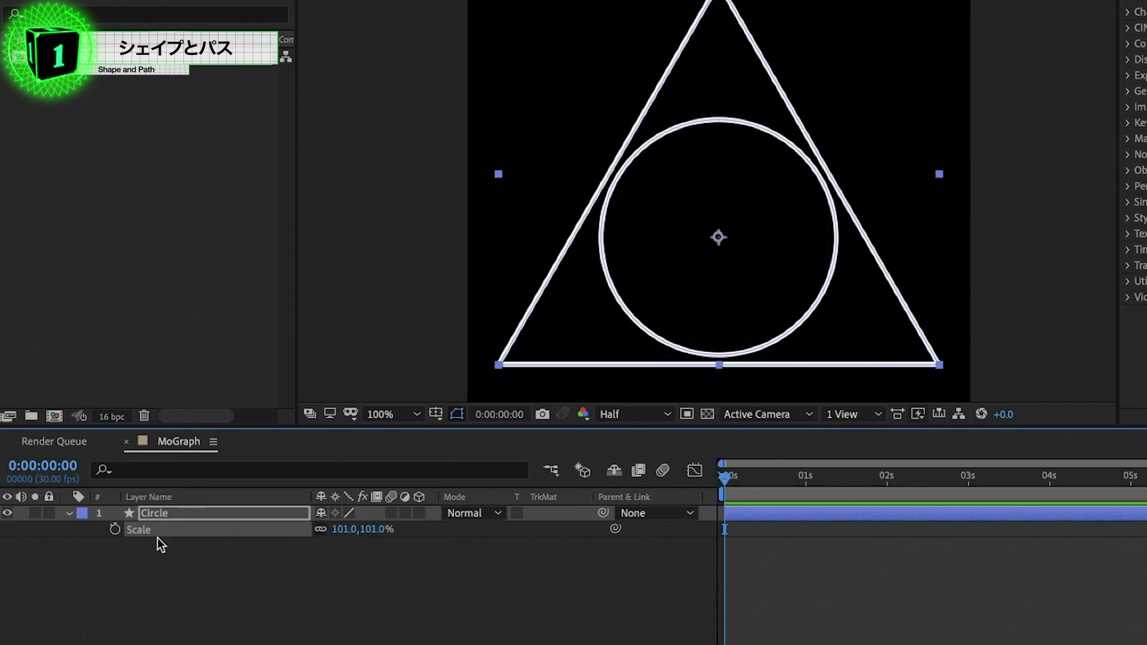
{"action": "left_click", "coordinate": [156, 513]}
{"action": "key", "text": "ctrl+z"}
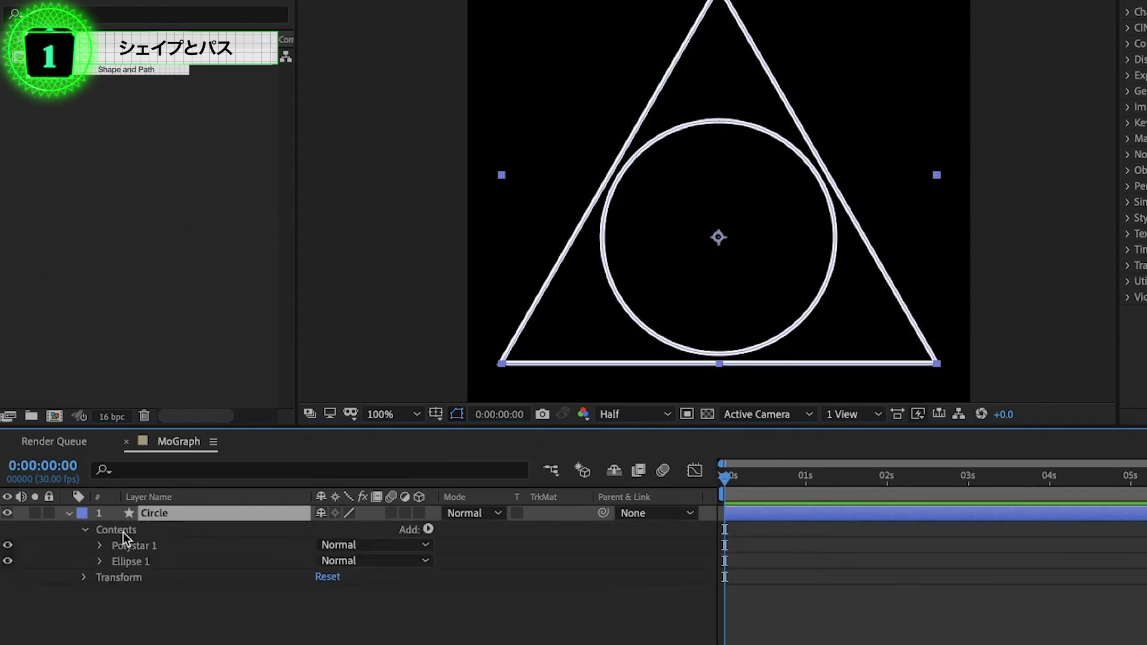
Step: Cut the Polystar 1 triangle out of the Circle layer
{"action": "left_click", "coordinate": [130, 543]}
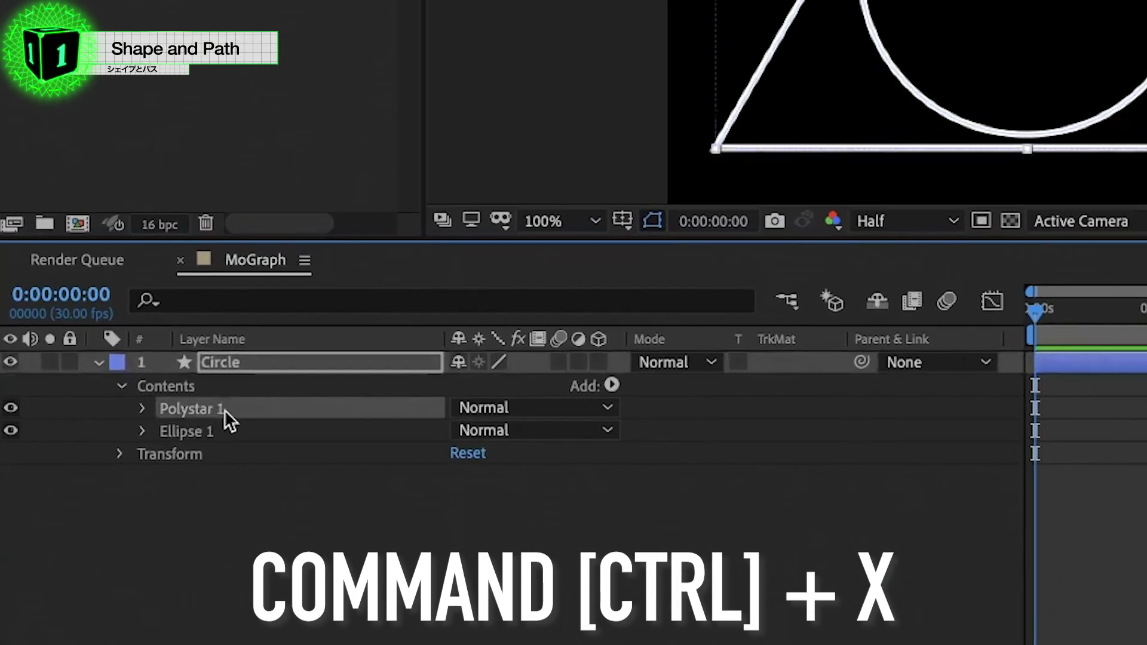
{"action": "key", "text": "ctrl+x"}
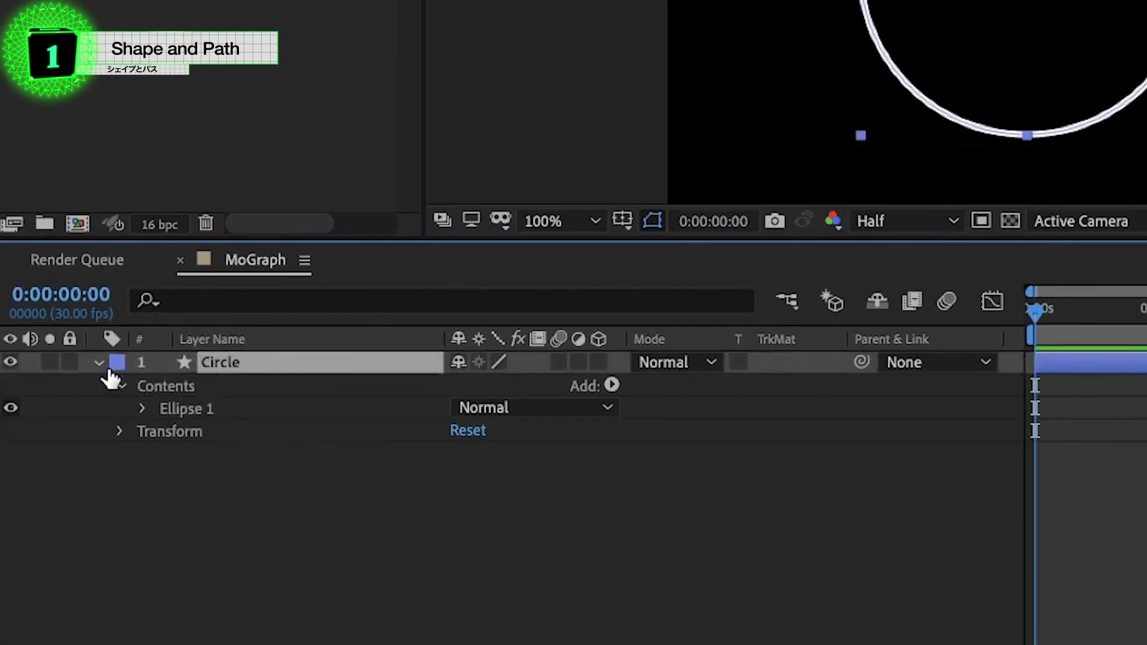
{"action": "left_click", "coordinate": [98, 364]}
{"action": "right_click", "coordinate": [287, 381]}
{"action": "mouse_move", "coordinate": [328, 394]}
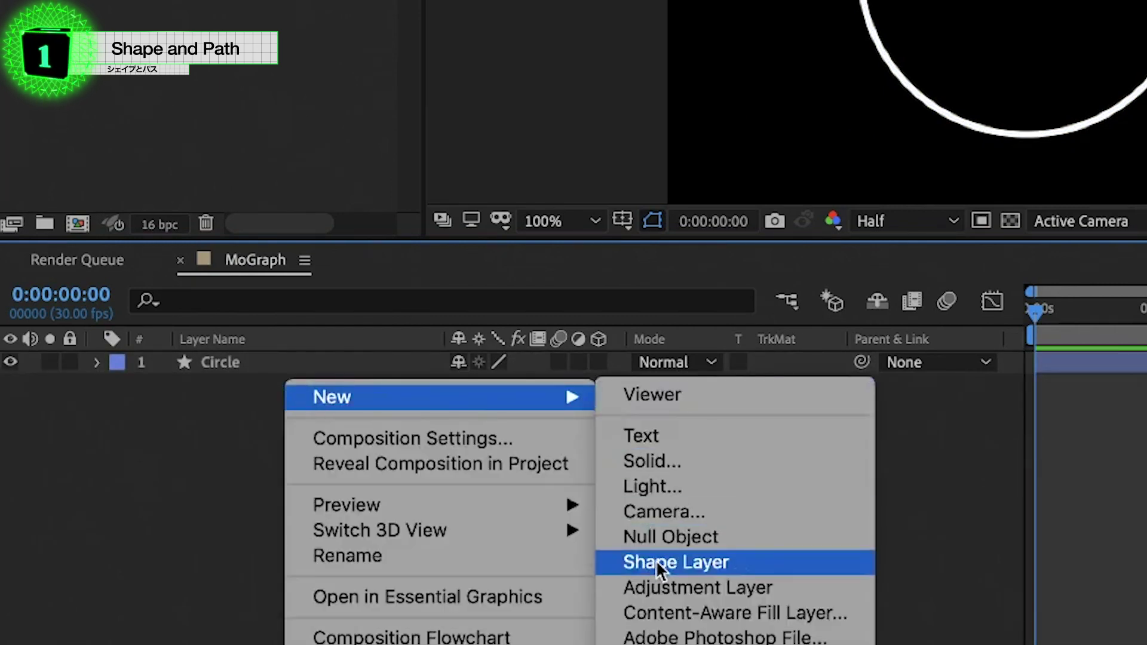
Step: Paste the triangle into a new Shape Layer 1 and scale it down to about 73%
{"action": "left_click", "coordinate": [727, 561]}
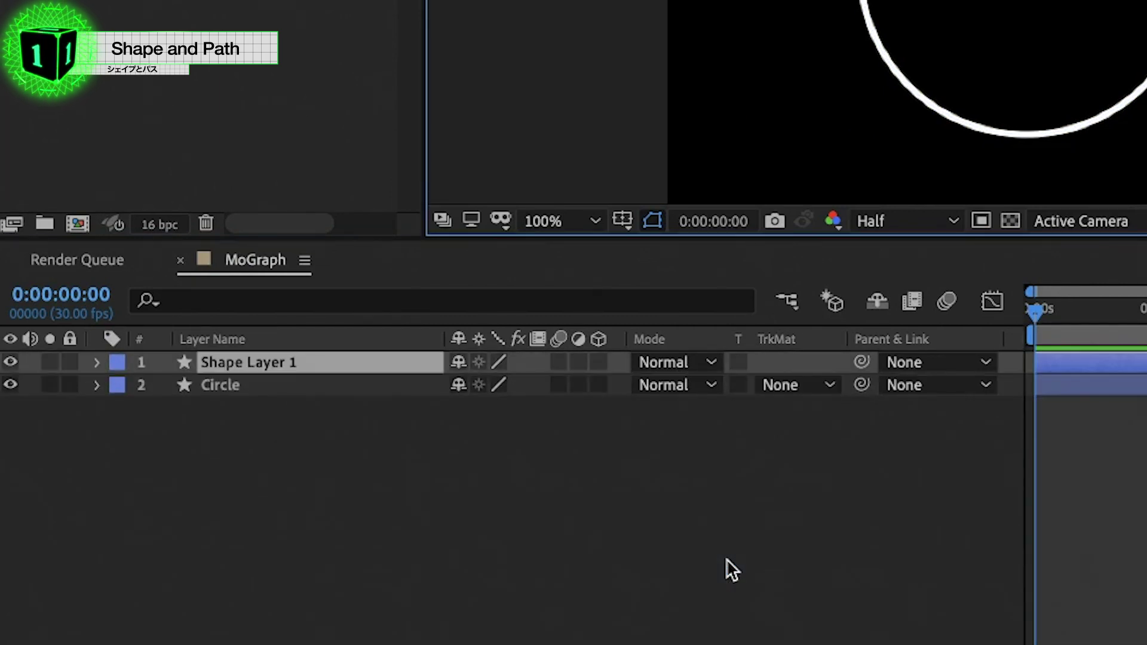
{"action": "key", "text": "ctrl+v"}
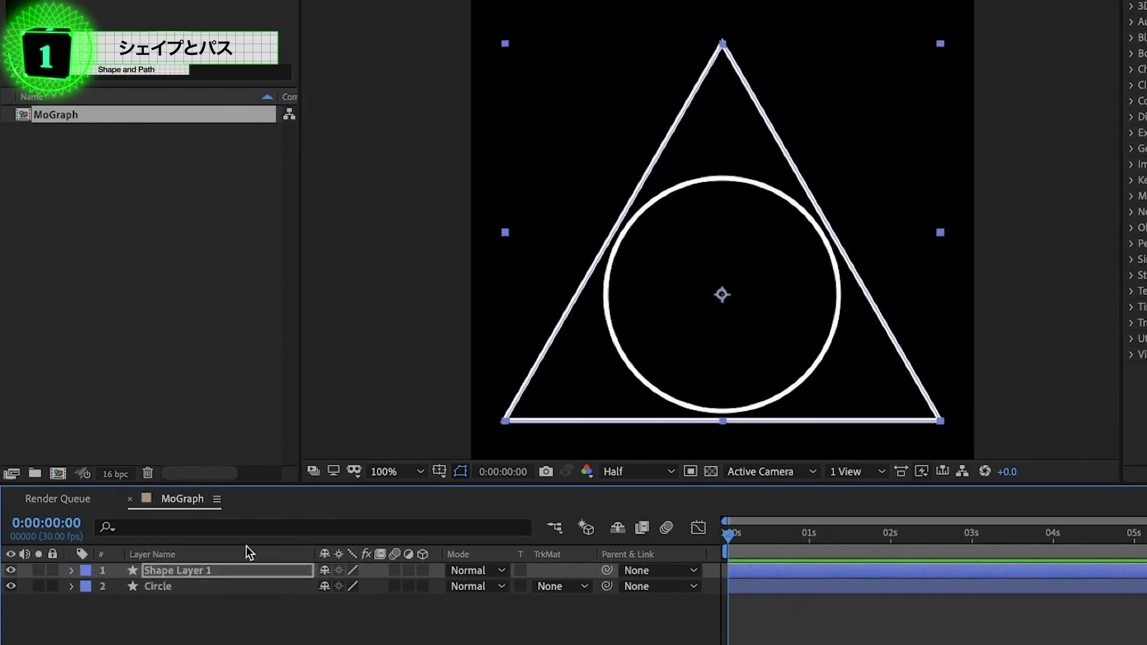
{"action": "left_click", "coordinate": [225, 568]}
{"action": "key", "text": "s"}
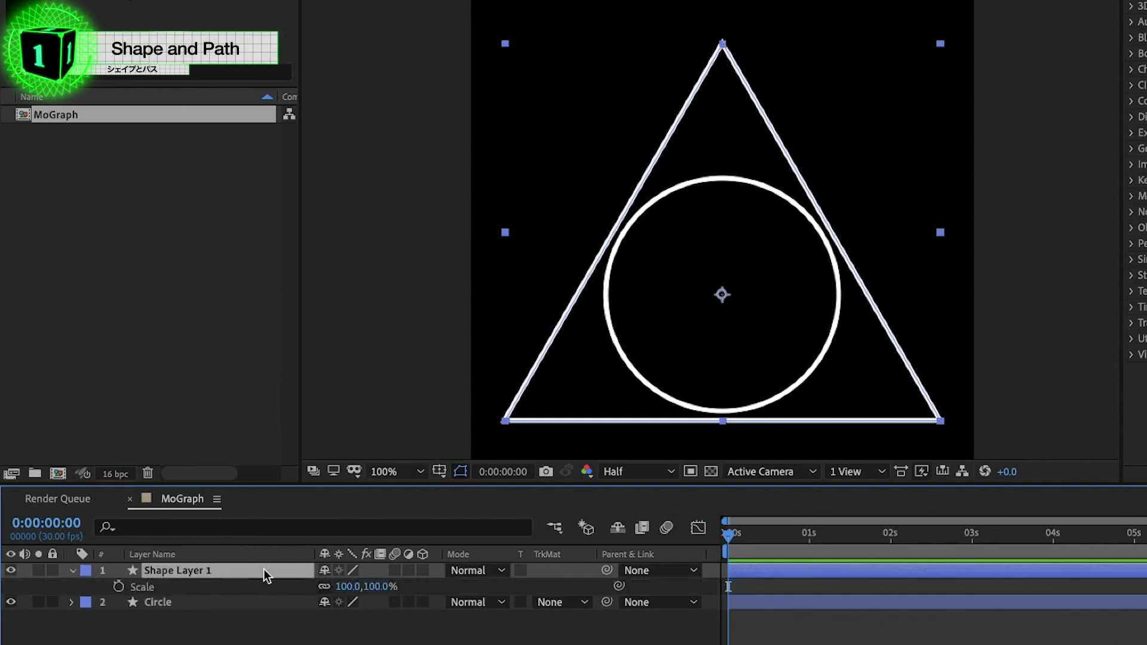
{"action": "left_click_drag", "start_coordinate": [366, 583], "coordinate": [329, 586]}
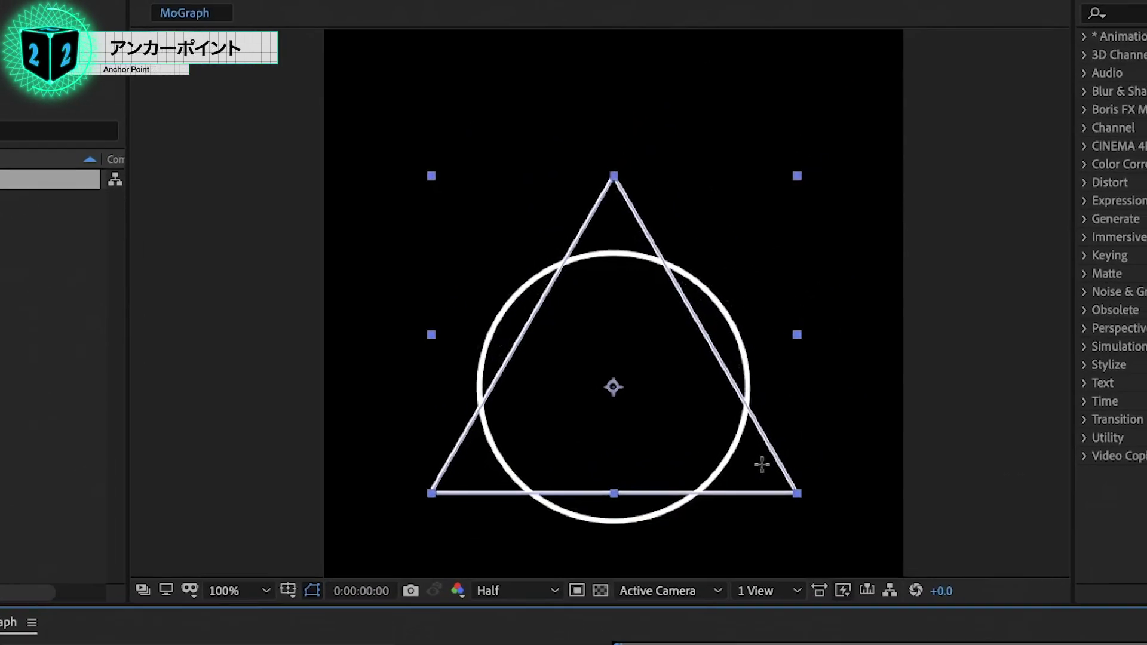
Step: Restore the triangle to full size, move its anchor to the top vertex and test shrinking
{"action": "key", "text": "ctrl+z"}
{"action": "key", "text": "ctrl+z"}
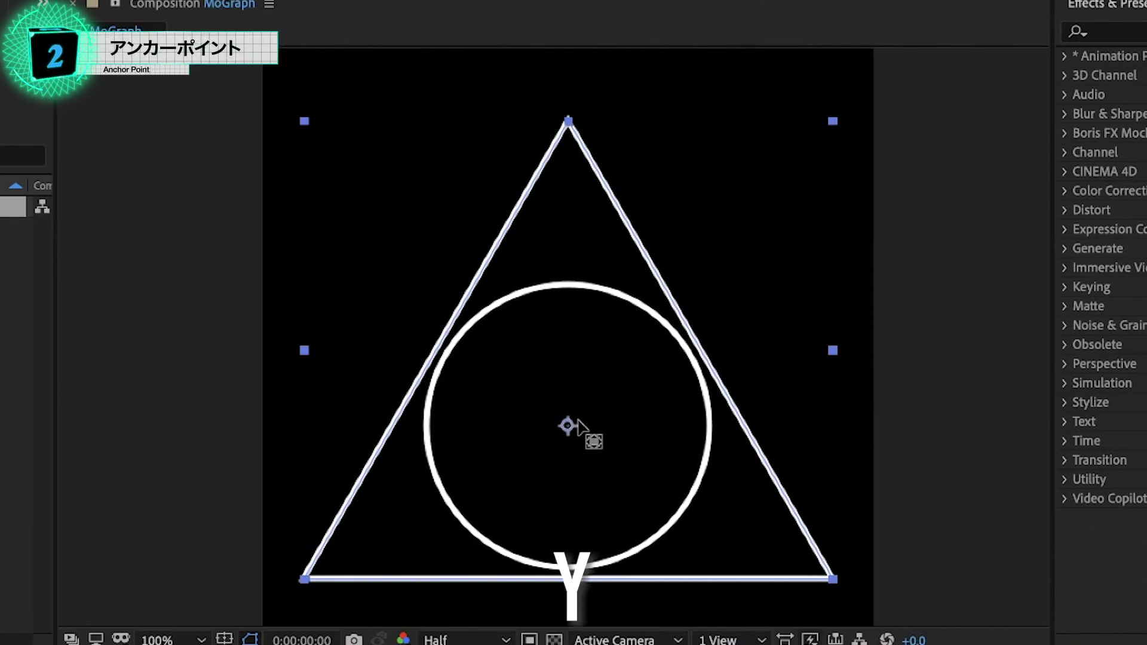
{"action": "left_click_drag", "start_coordinate": [567, 428], "coordinate": [565, 136]}
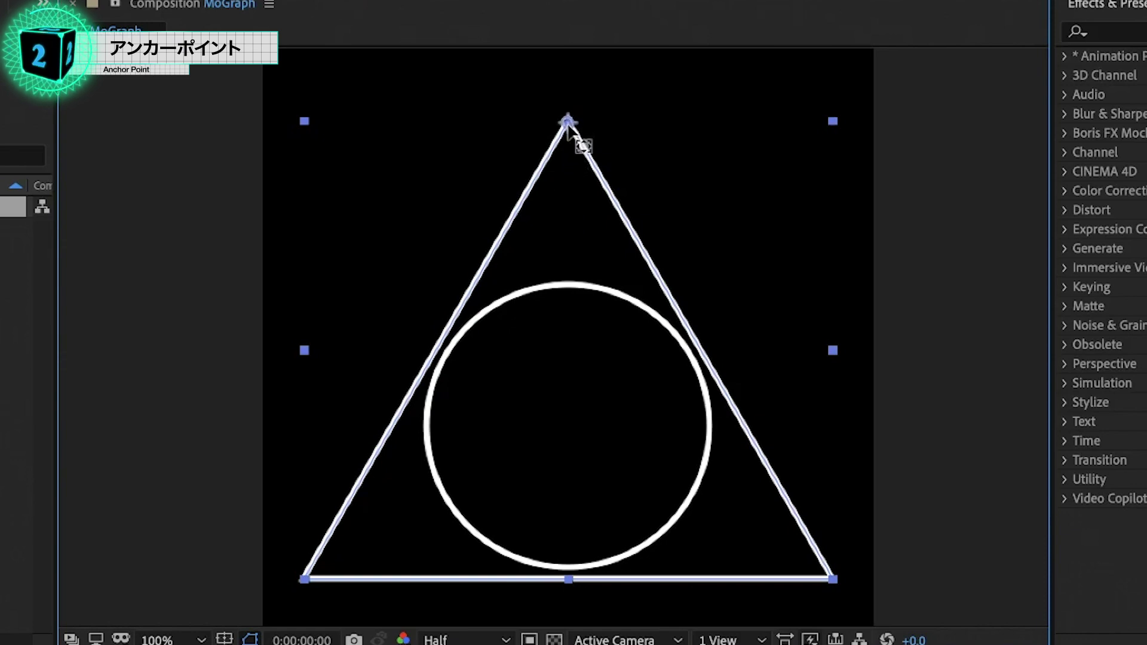
{"action": "left_click_drag", "start_coordinate": [832, 121], "coordinate": [626, 122]}
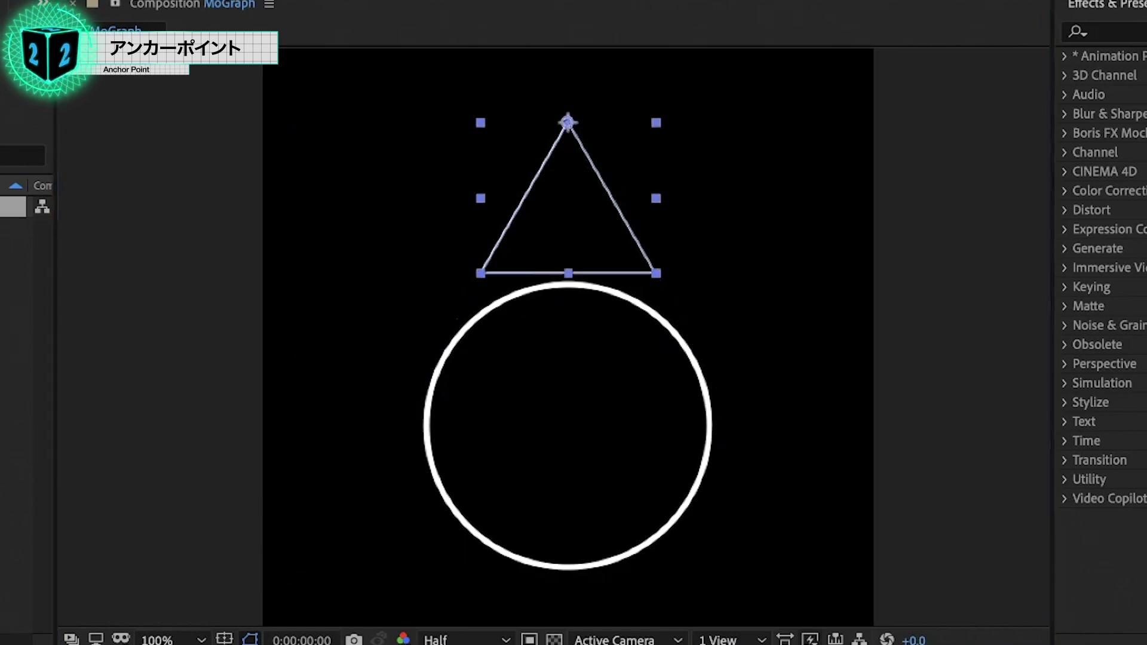
{"action": "key", "text": "ctrl+z"}
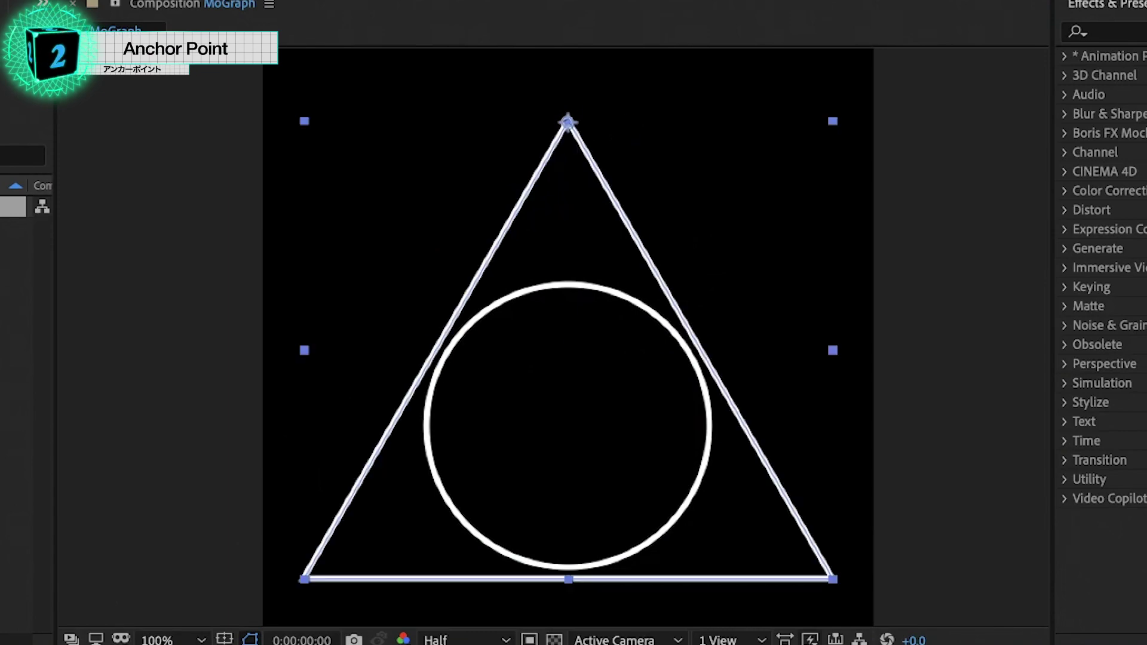
Step: Test rotating around the top vertex, then undo and re-centre the anchor on the circle
{"action": "mouse_move", "coordinate": [833, 350]}
{"action": "left_mouse_down"}
{"action": "mouse_move", "coordinate": [595, 471]}
{"action": "mouse_move", "coordinate": [770, 408]}
{"action": "left_mouse_up"}
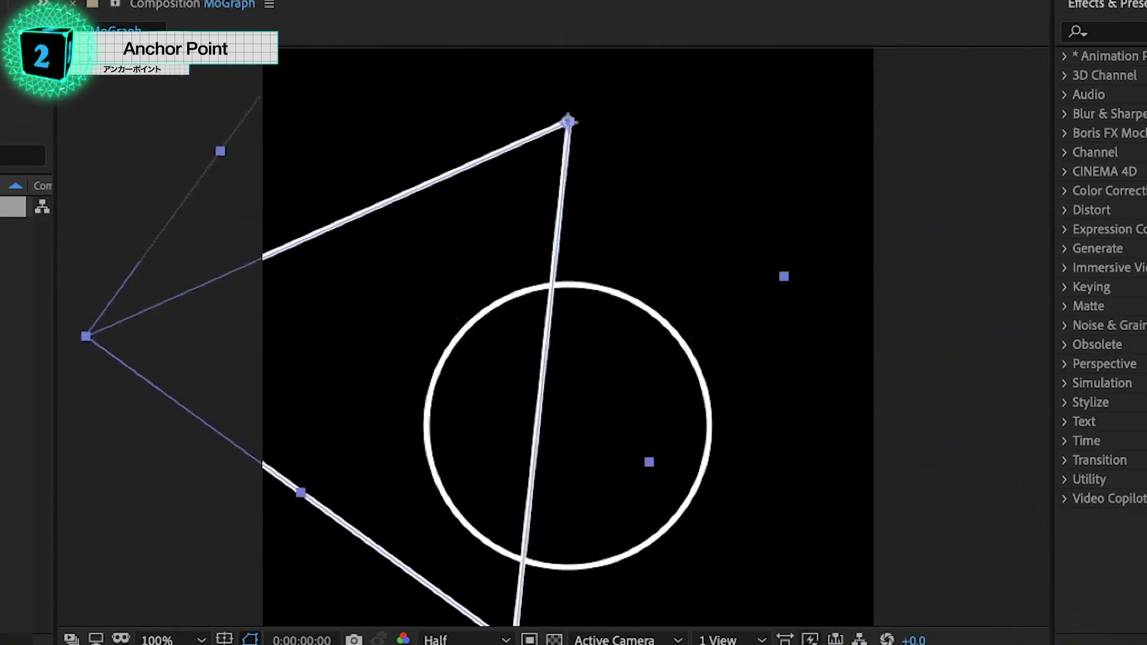
{"action": "left_click_drag", "start_coordinate": [771, 408], "coordinate": [625, 423]}
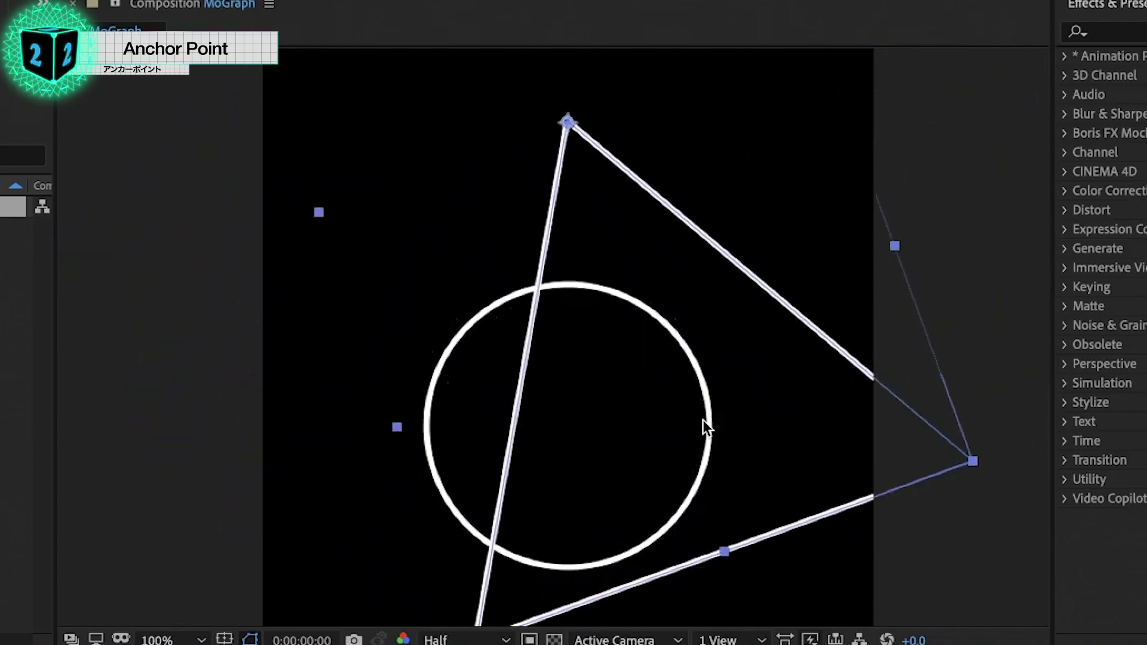
{"action": "key", "text": "ctrl+z"}
{"action": "key", "text": "y"}
{"action": "key", "text": "ctrl+alt+Home"}
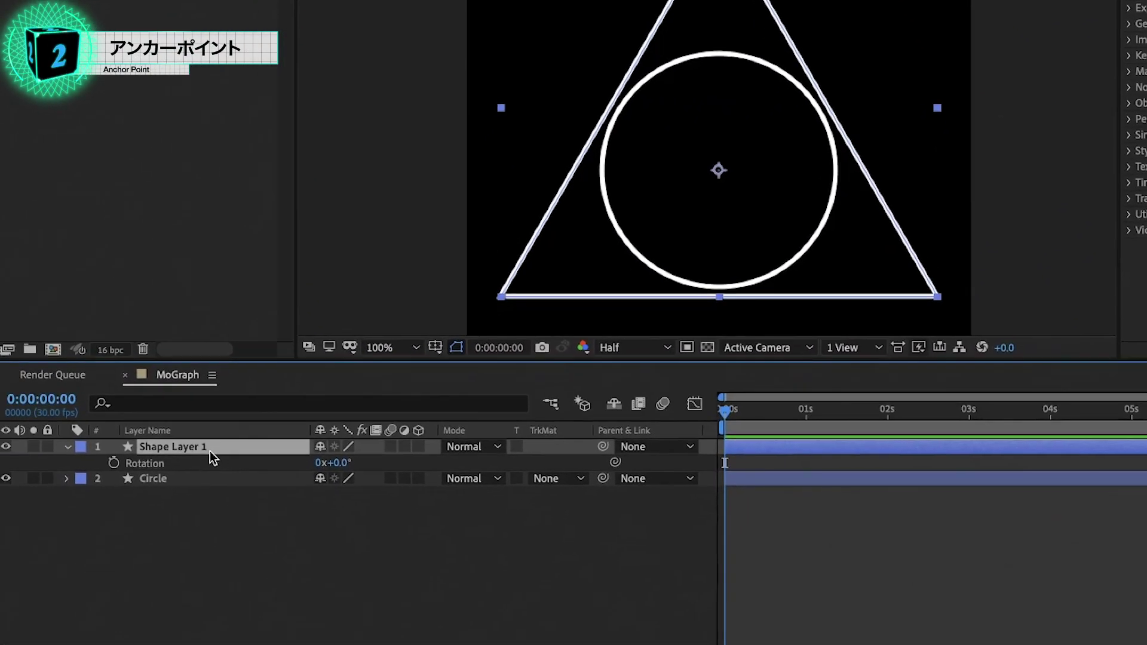
Step: Try Shape Layer 1 at 21% scale, then reset its Transform back to 100%
{"action": "left_click", "coordinate": [68, 446]}
{"action": "left_click", "coordinate": [67, 446]}
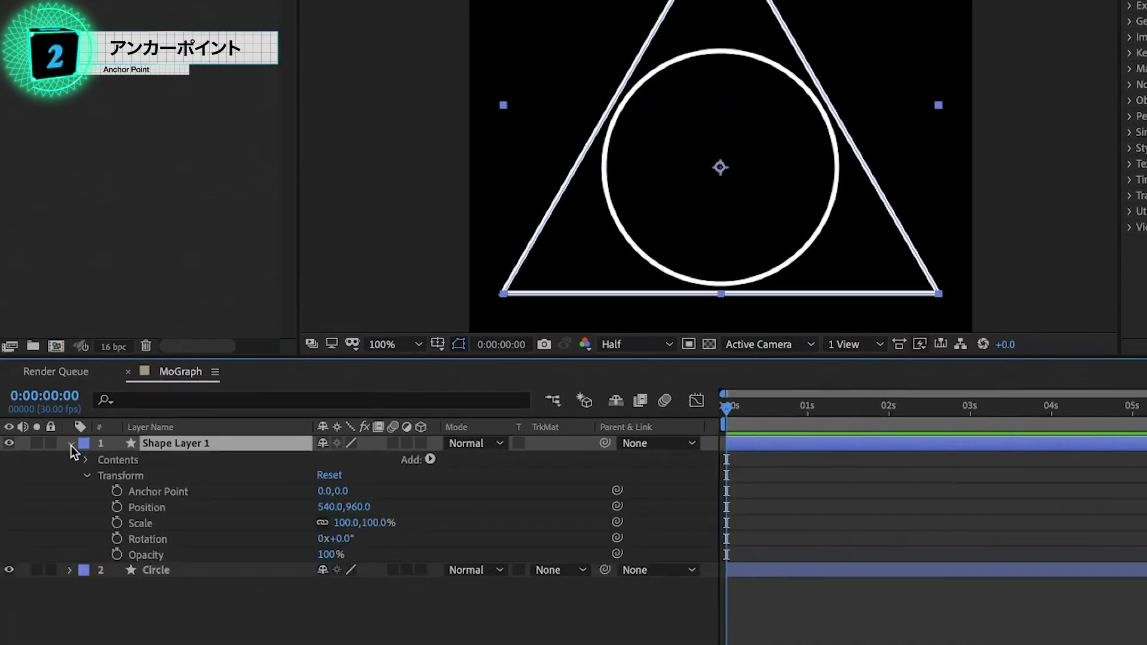
{"action": "left_click", "coordinate": [144, 523]}
{"action": "left_click_drag", "start_coordinate": [349, 524], "coordinate": [278, 524]}
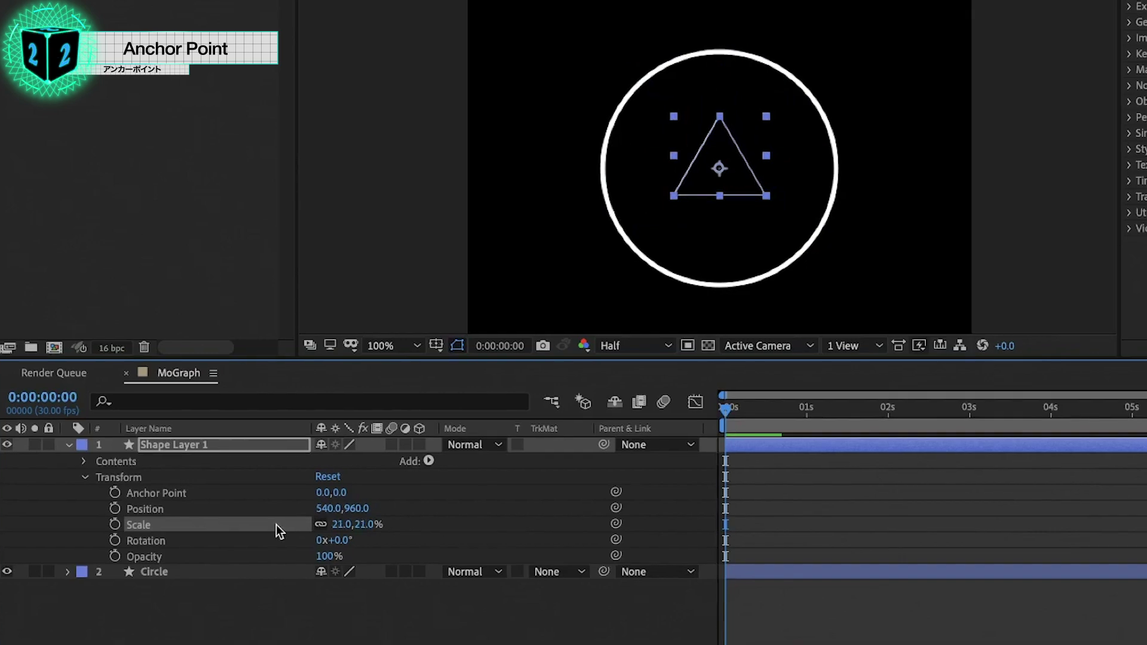
{"action": "left_click", "coordinate": [896, 597]}
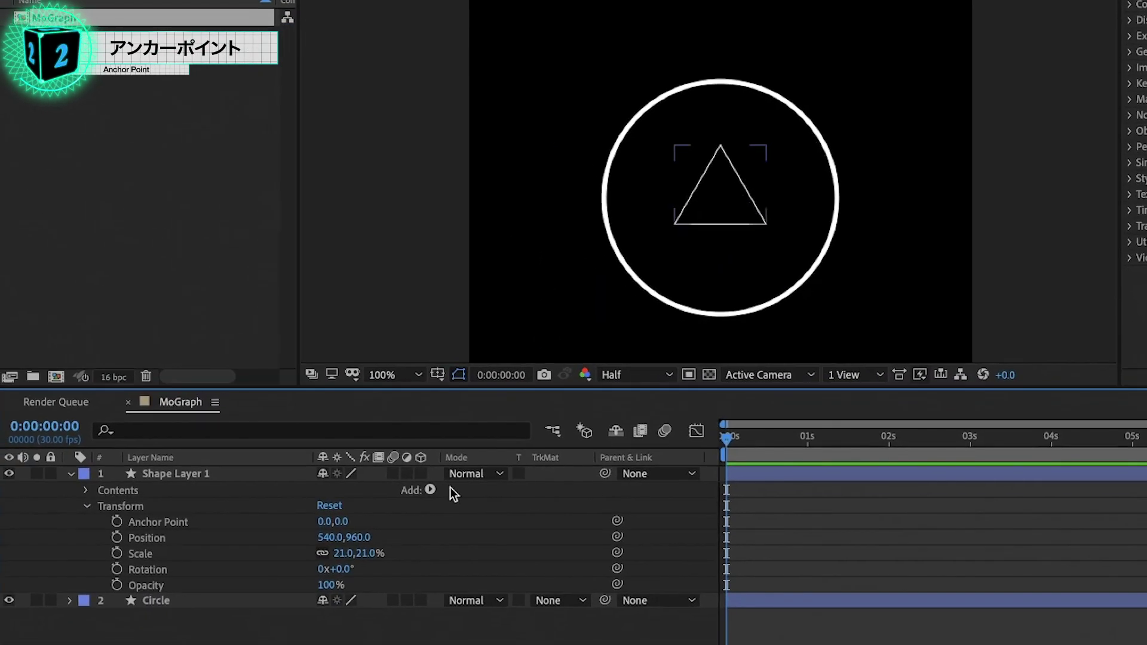
{"action": "left_click", "coordinate": [281, 546]}
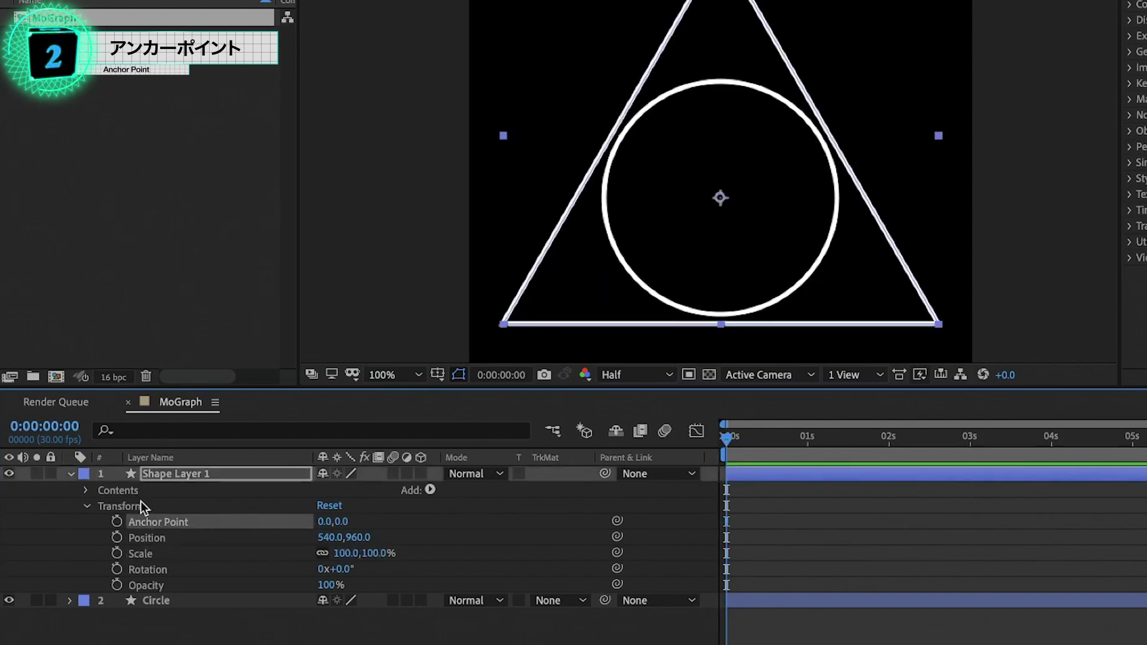
Step: Scrub Polystar Path 1's Outer Radius from 540 down to 50, shrinking the triangle inside the circle
{"action": "left_click", "coordinate": [87, 491]}
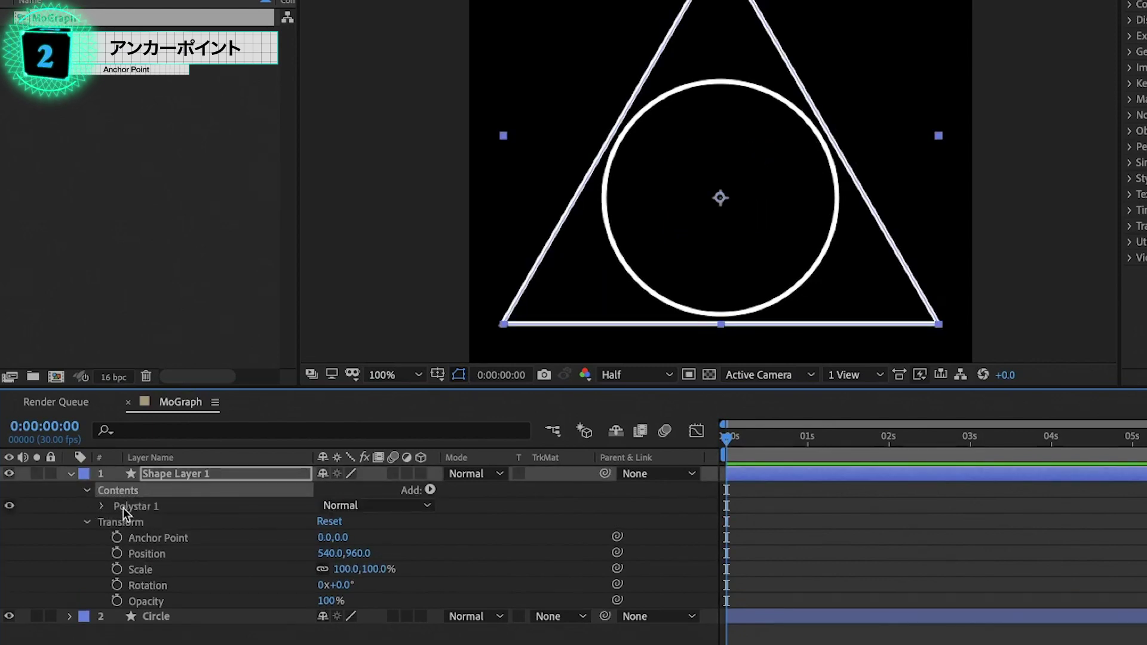
{"action": "left_click", "coordinate": [101, 508]}
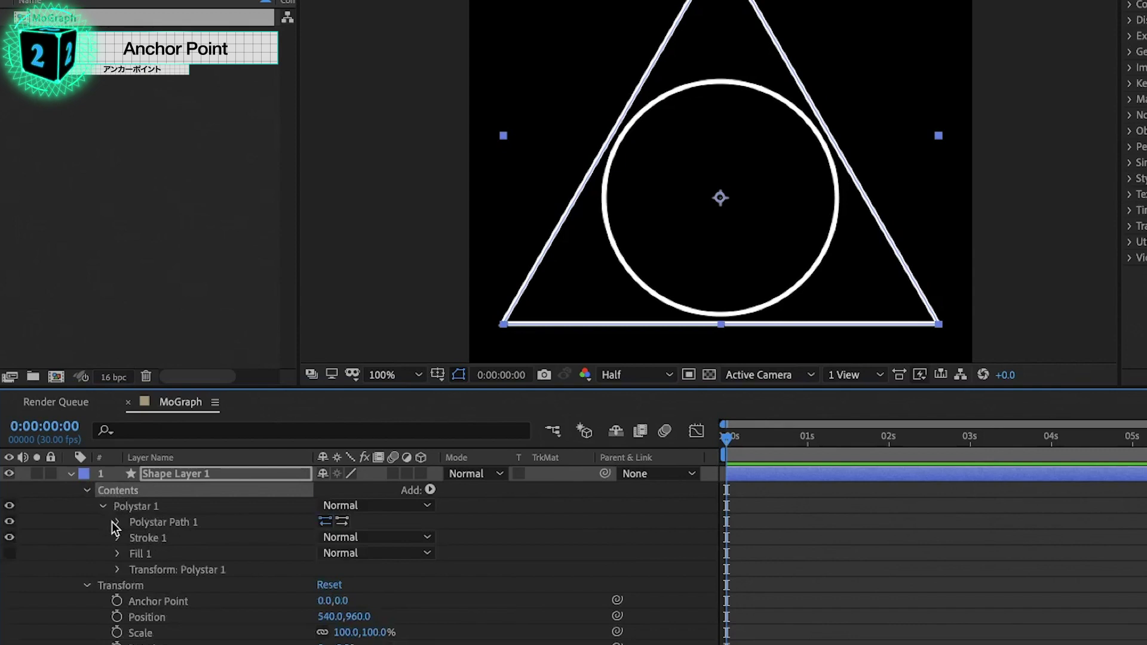
{"action": "left_click", "coordinate": [115, 522]}
{"action": "left_click", "coordinate": [181, 599]}
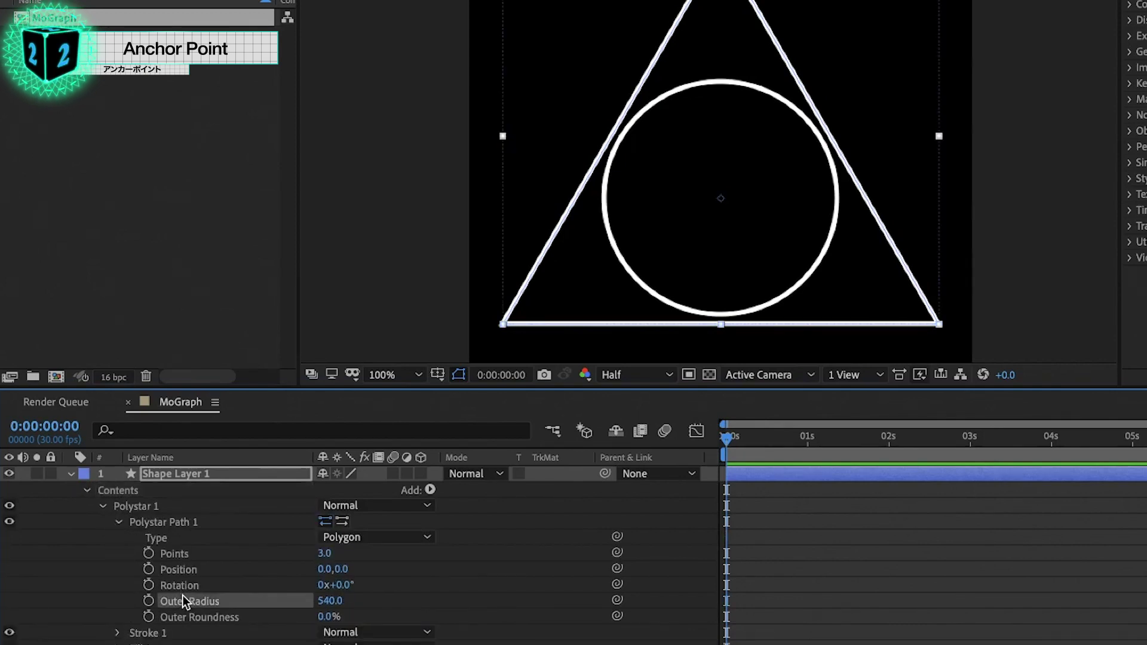
{"action": "scroll", "coordinate": [203, 601], "scroll_direction": "down", "scroll_amount": 1}
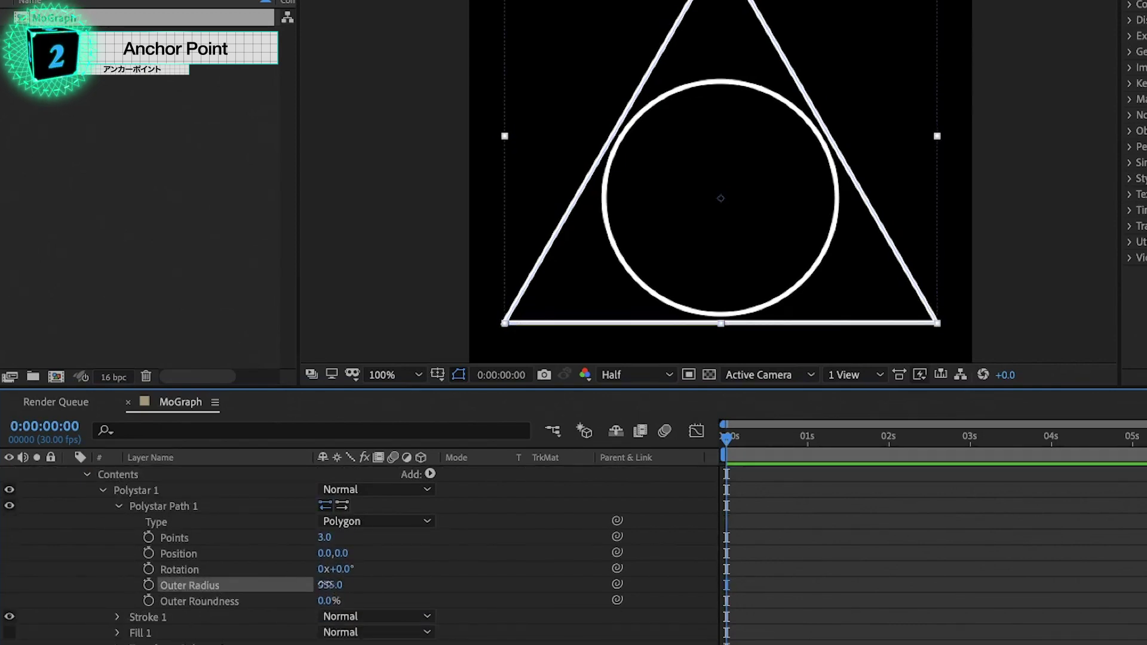
{"action": "left_click_drag", "start_coordinate": [329, 584], "coordinate": [280, 584]}
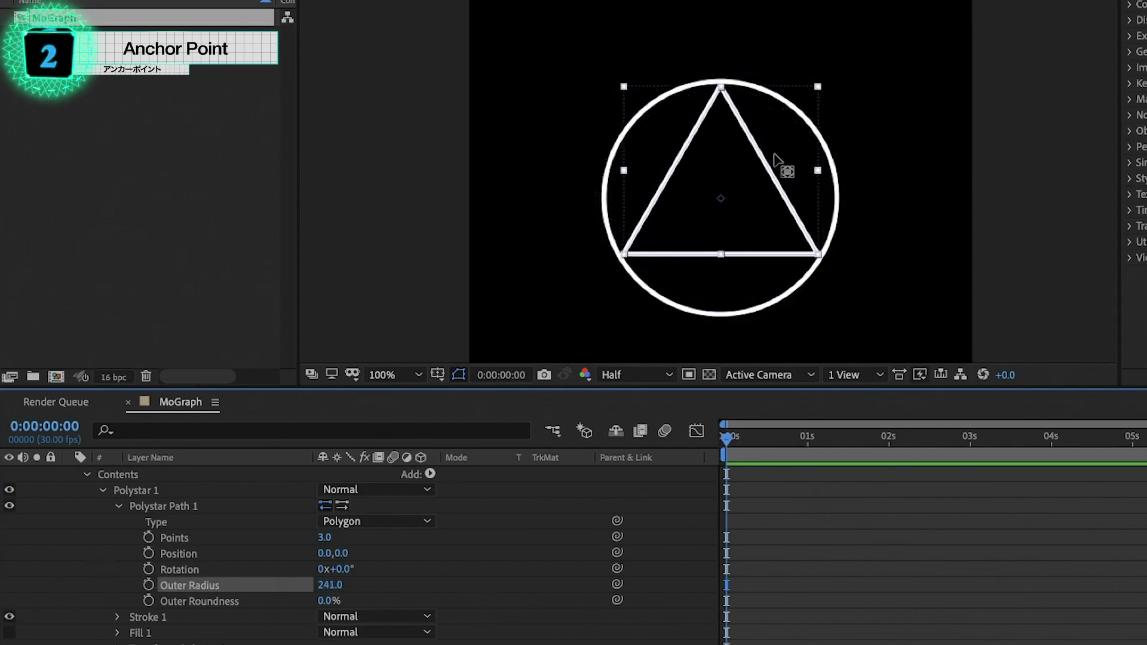
{"action": "mouse_move", "coordinate": [330, 586]}
{"action": "left_mouse_down"}
{"action": "mouse_move", "coordinate": [287, 597]}
{"action": "mouse_move", "coordinate": [271, 585]}
{"action": "left_mouse_up"}
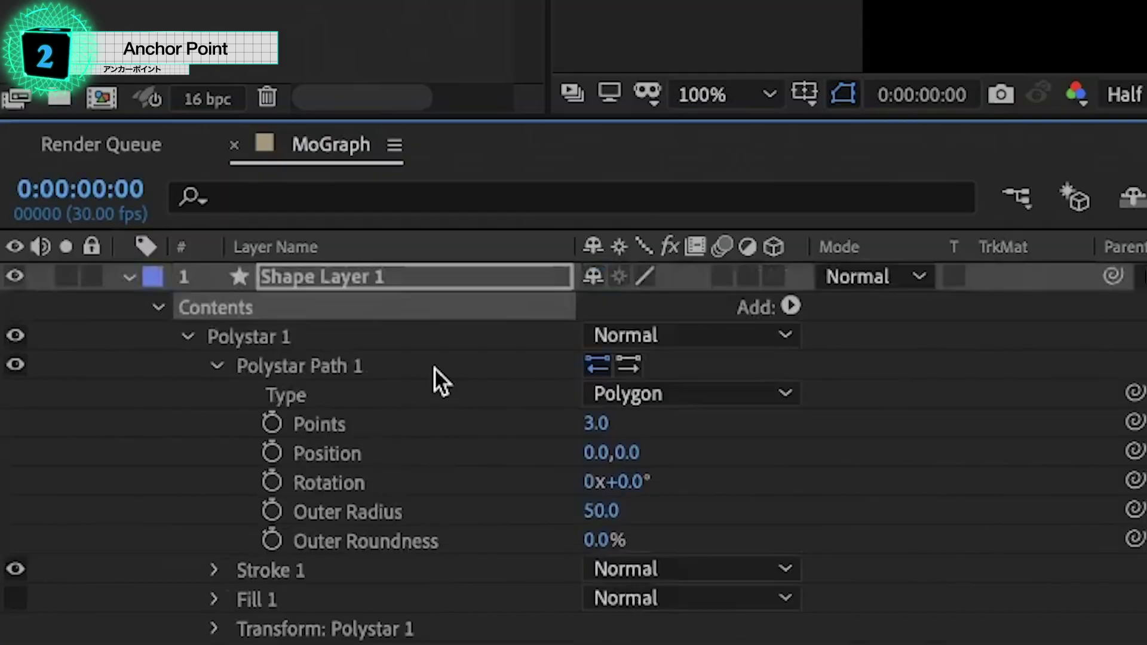
Step: Expand the triangle's Transform: Polystar 1 properties
{"action": "left_click", "coordinate": [214, 365]}
{"action": "left_click", "coordinate": [310, 512]}
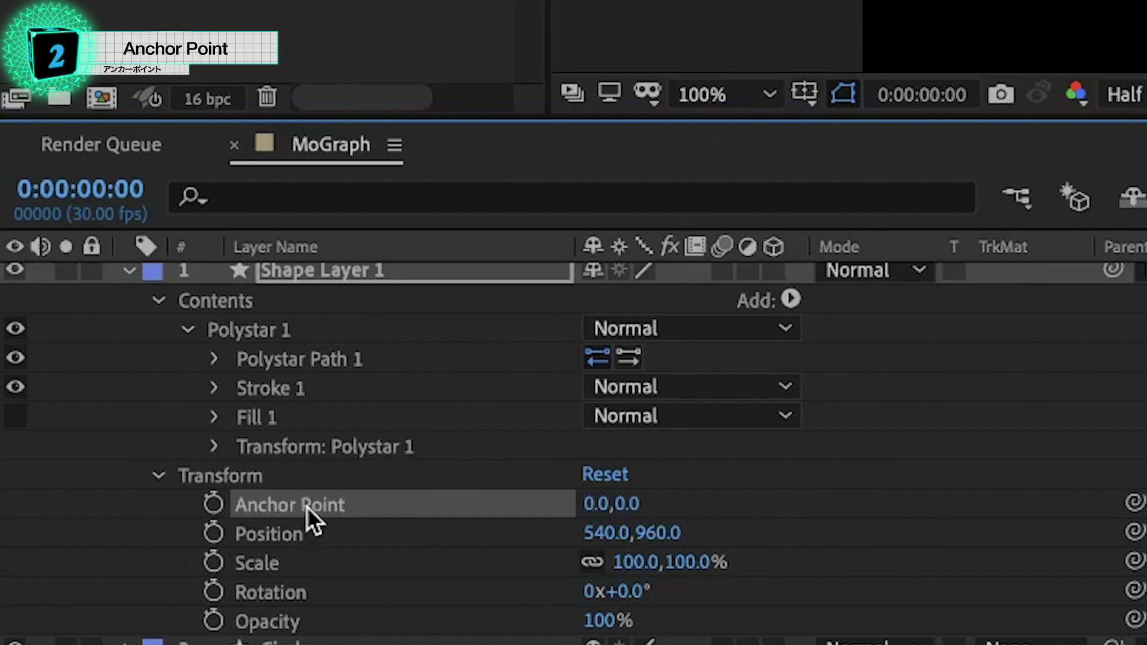
{"action": "left_click", "coordinate": [215, 448]}
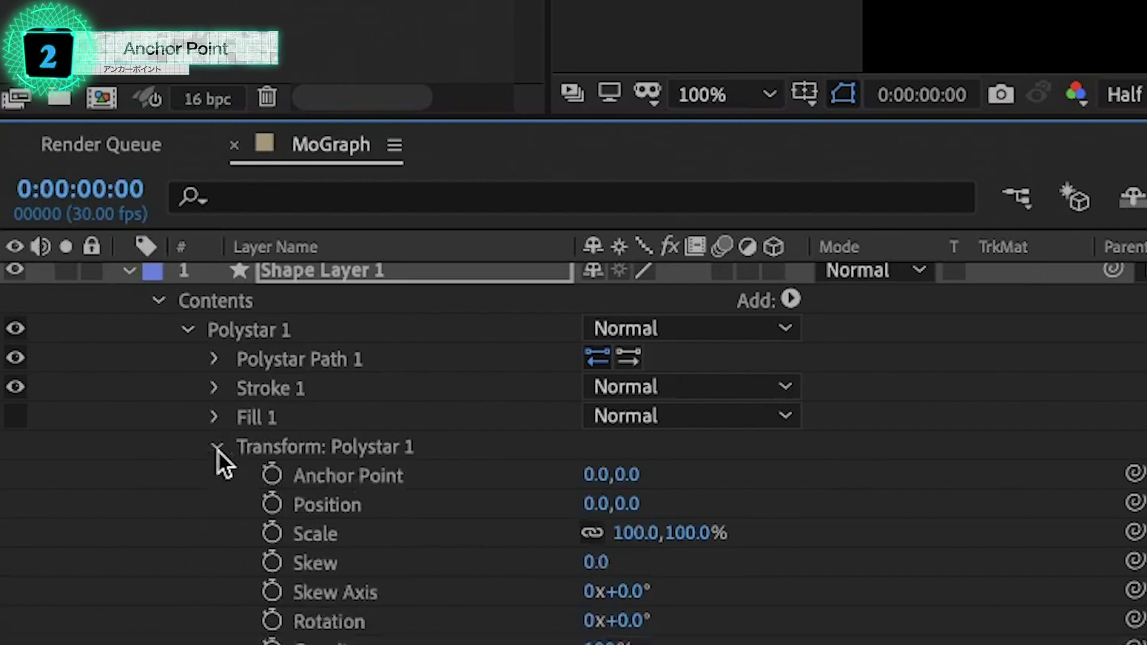
{"action": "left_click", "coordinate": [371, 476]}
{"action": "scroll", "coordinate": [372, 476], "scroll_direction": "down", "scroll_amount": 2}
{"action": "scroll", "coordinate": [371, 476], "scroll_direction": "down", "scroll_amount": 5}
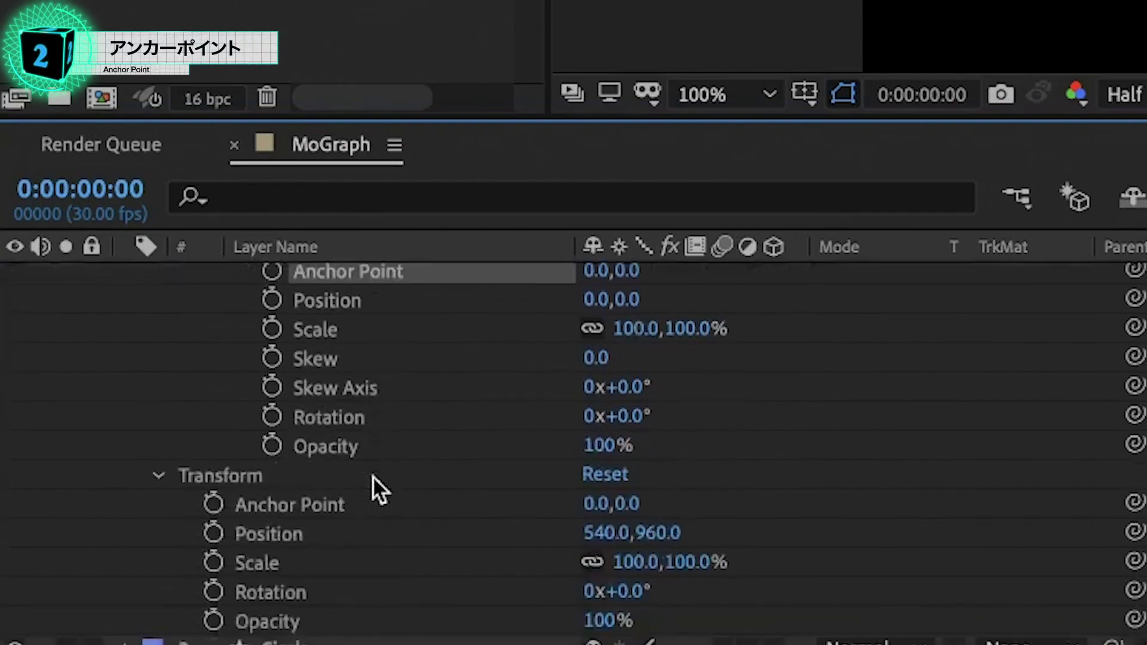
{"action": "left_click", "coordinate": [351, 505]}
{"action": "scroll", "coordinate": [348, 497], "scroll_direction": "up", "scroll_amount": 3}
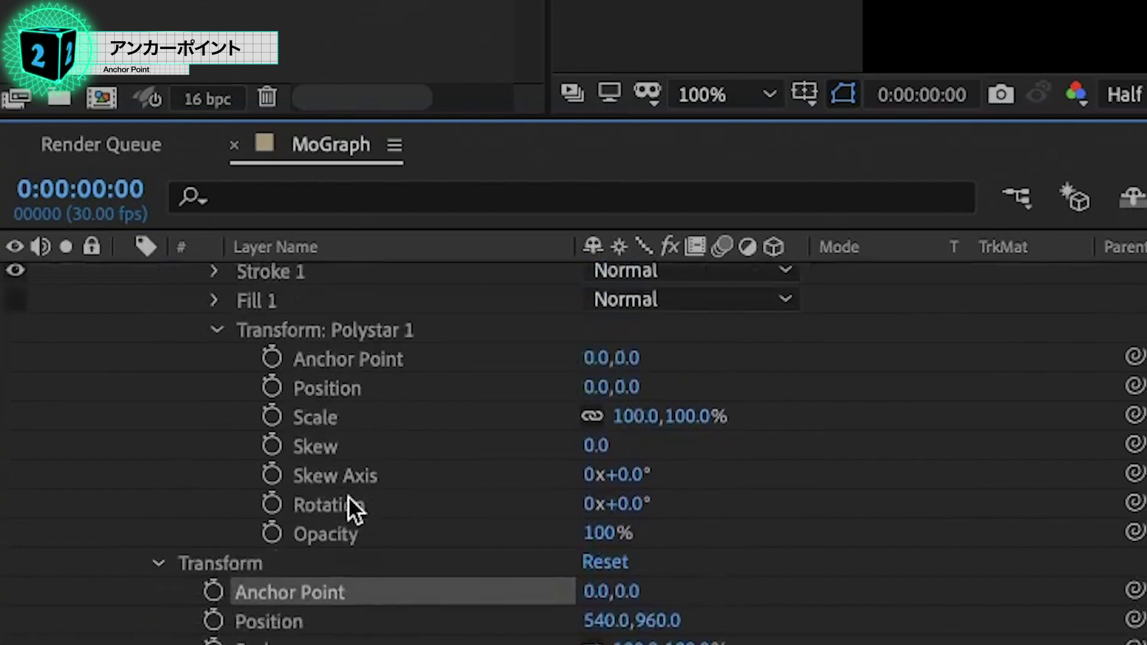
Step: Set the Polystar anchor point to 0.0,300.0, lifting the triangle above the circle
{"action": "left_click", "coordinate": [377, 386]}
{"action": "left_click", "coordinate": [380, 355]}
{"action": "scroll", "coordinate": [367, 362], "scroll_direction": "up", "scroll_amount": 2}
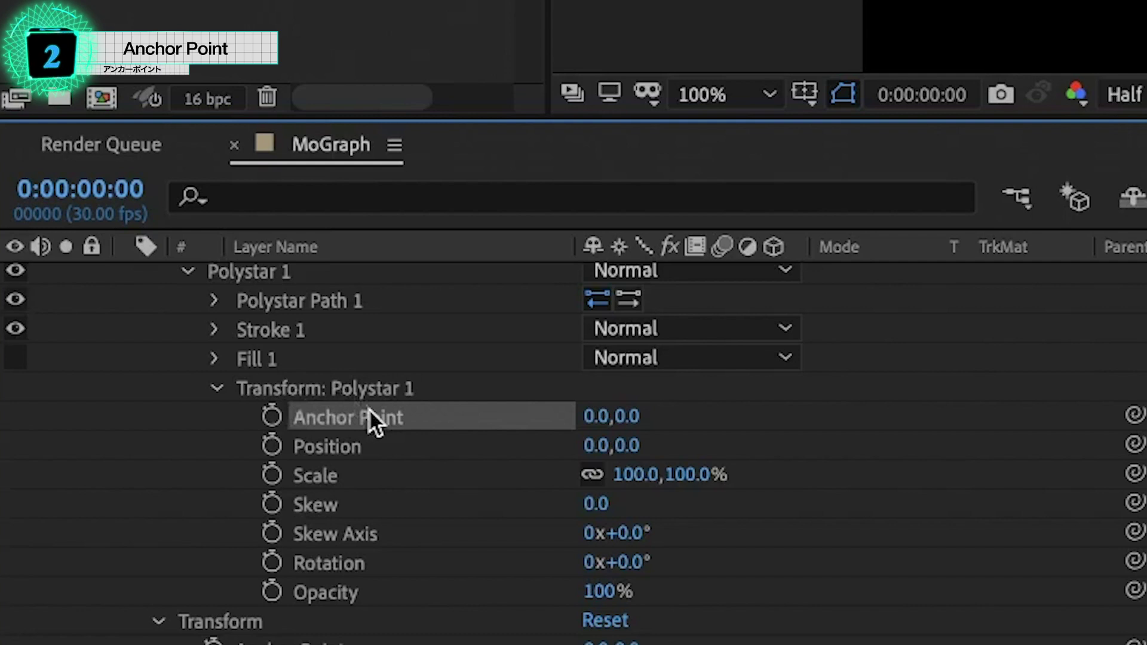
{"action": "mouse_move", "coordinate": [618, 415]}
{"action": "left_mouse_down"}
{"action": "mouse_move", "coordinate": [558, 563]}
{"action": "mouse_move", "coordinate": [664, 548]}
{"action": "left_mouse_up"}
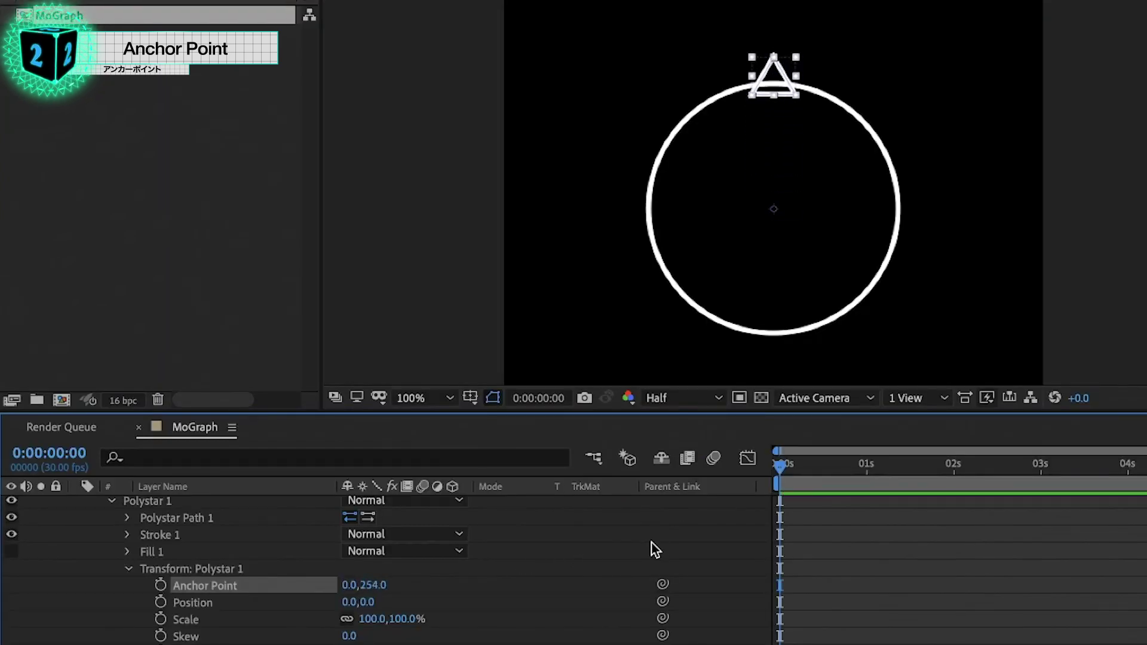
{"action": "left_click_drag", "start_coordinate": [374, 585], "coordinate": [425, 585]}
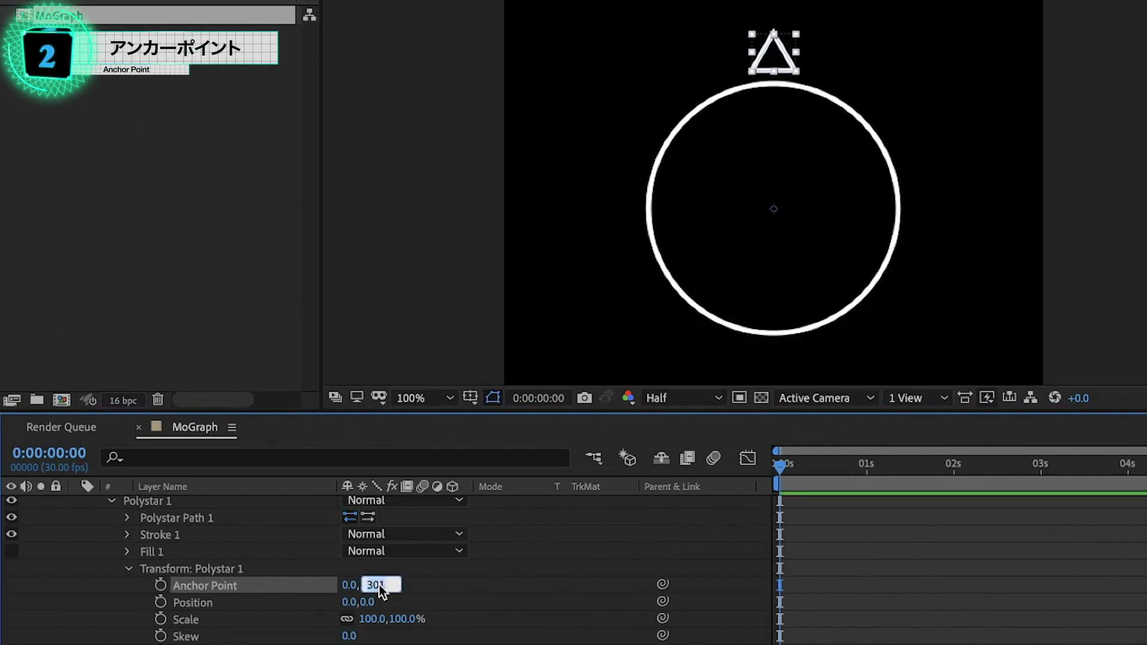
{"action": "key", "text": "Return"}
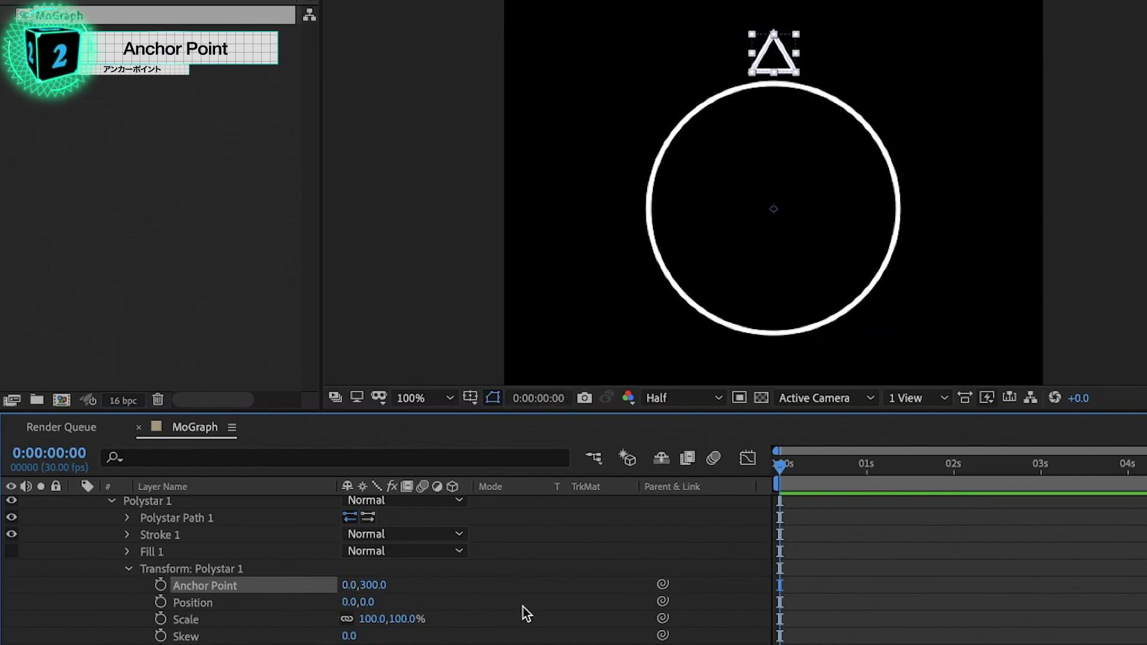
Step: Test-rotate the triangle around the circle, then undo back to 0°
{"action": "scroll", "coordinate": [522, 606], "scroll_direction": "down", "scroll_amount": 2}
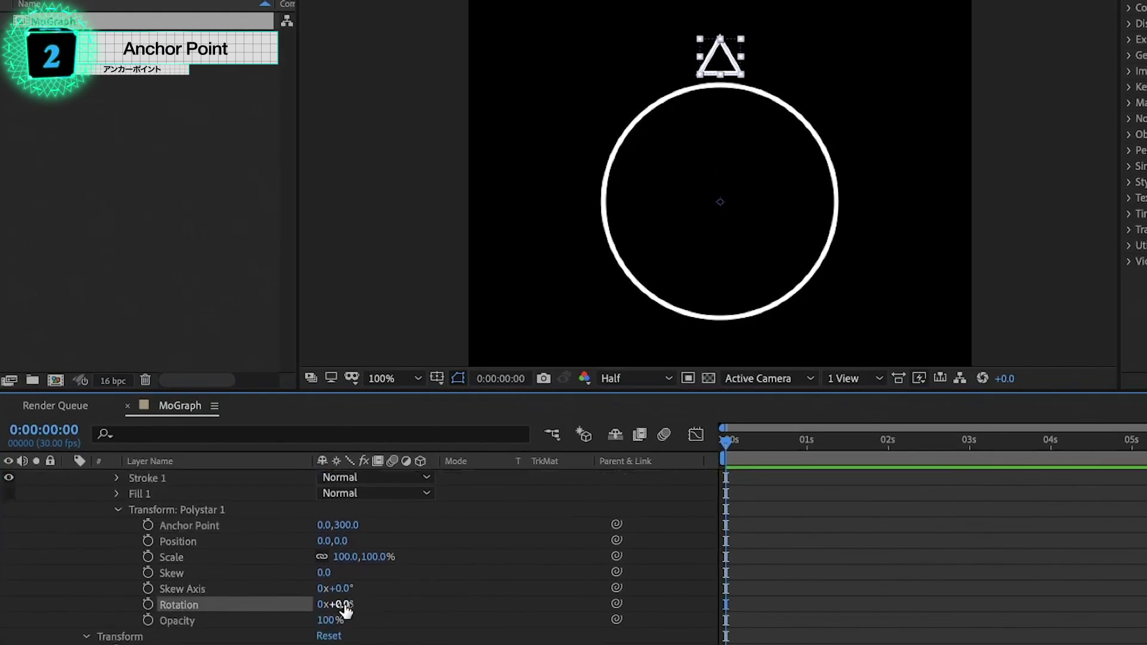
{"action": "mouse_move", "coordinate": [340, 605]}
{"action": "left_mouse_down"}
{"action": "mouse_move", "coordinate": [757, 608]}
{"action": "mouse_move", "coordinate": [377, 579]}
{"action": "mouse_move", "coordinate": [931, 430]}
{"action": "mouse_move", "coordinate": [615, 461]}
{"action": "mouse_move", "coordinate": [791, 411]}
{"action": "left_mouse_up"}
{"action": "key", "text": "ctrl+z"}
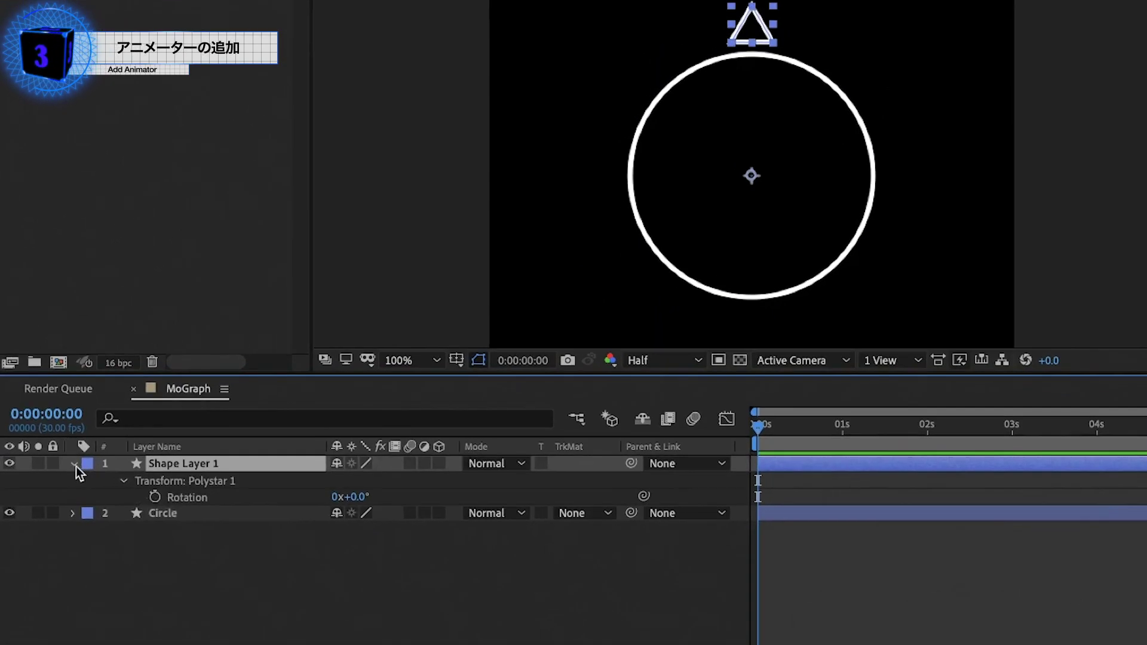
{"action": "left_click", "coordinate": [74, 465]}
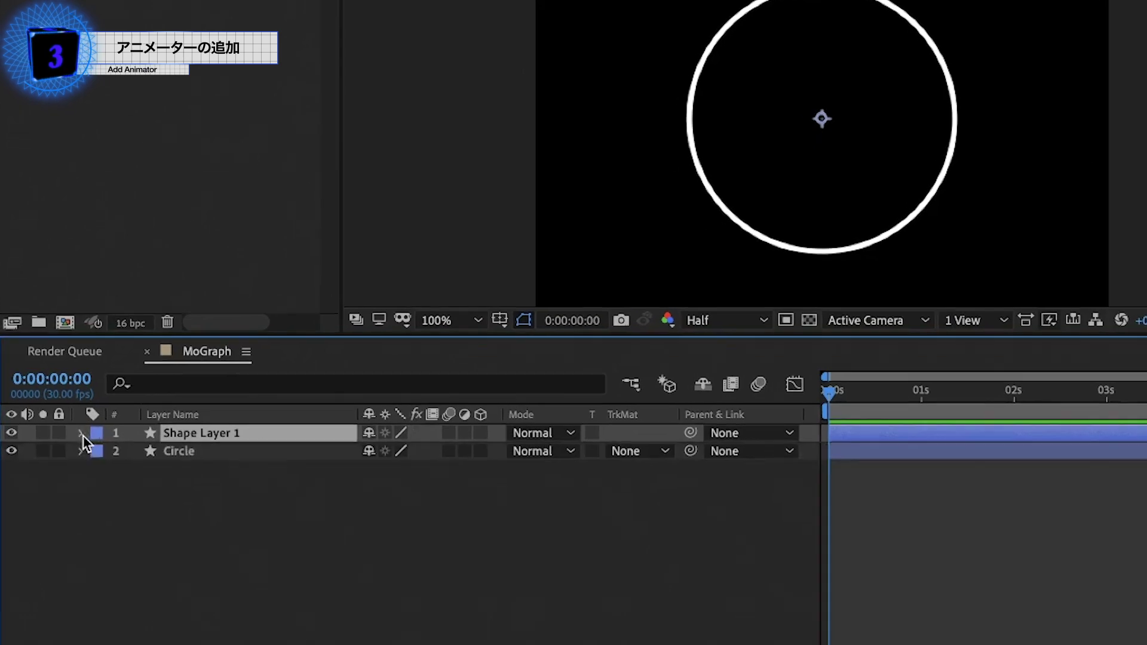
Step: Add a Repeater to the triangle and set Copies to 6
{"action": "left_click", "coordinate": [74, 465]}
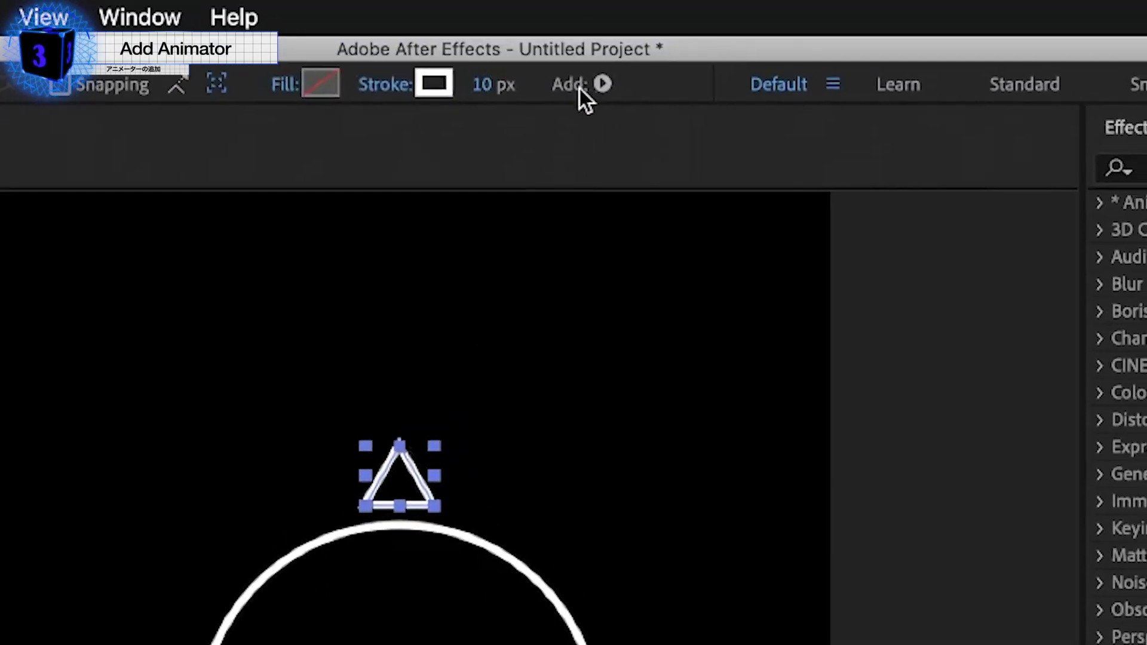
{"action": "left_click", "coordinate": [603, 84]}
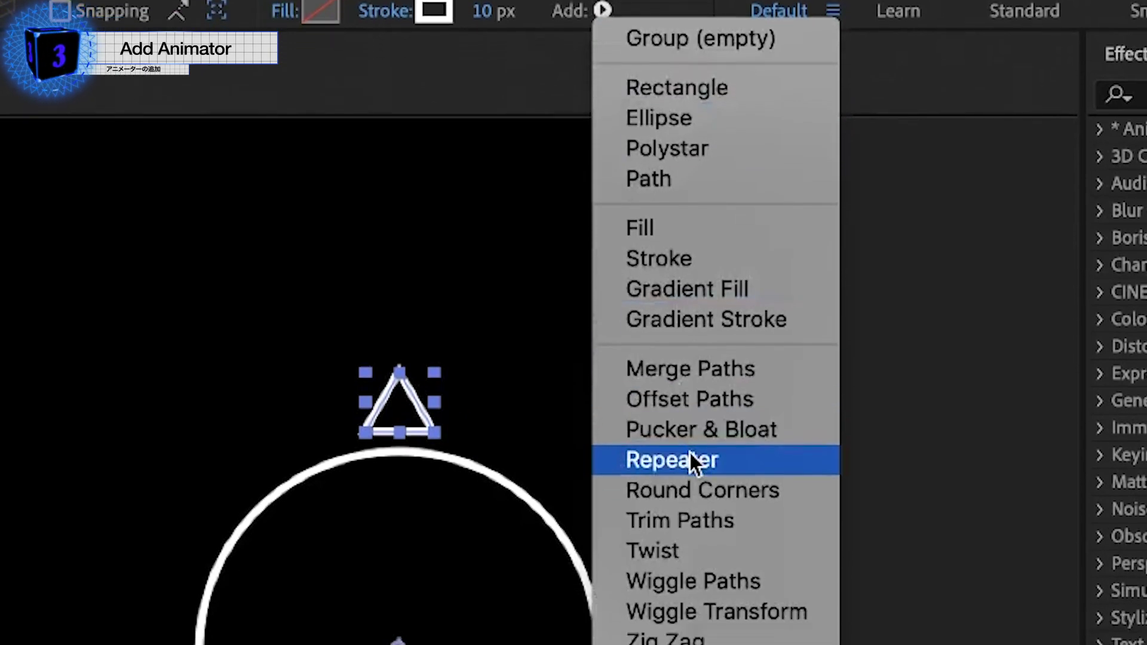
{"action": "left_click", "coordinate": [689, 457]}
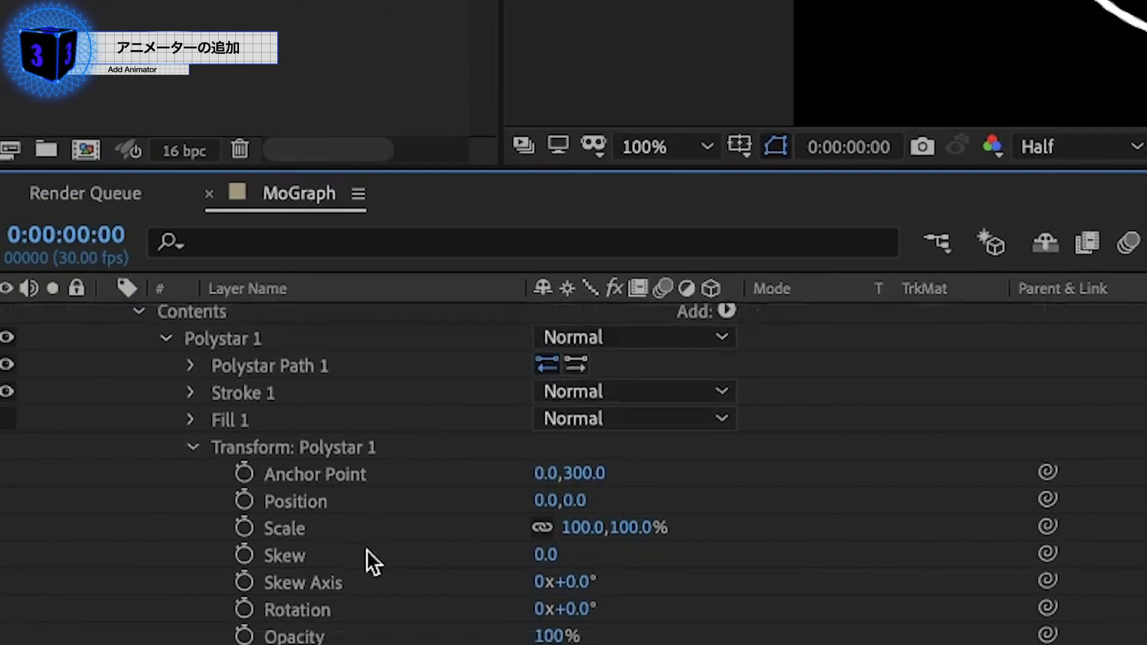
{"action": "left_click", "coordinate": [175, 599]}
{"action": "scroll", "coordinate": [239, 567], "scroll_direction": "down", "scroll_amount": 4}
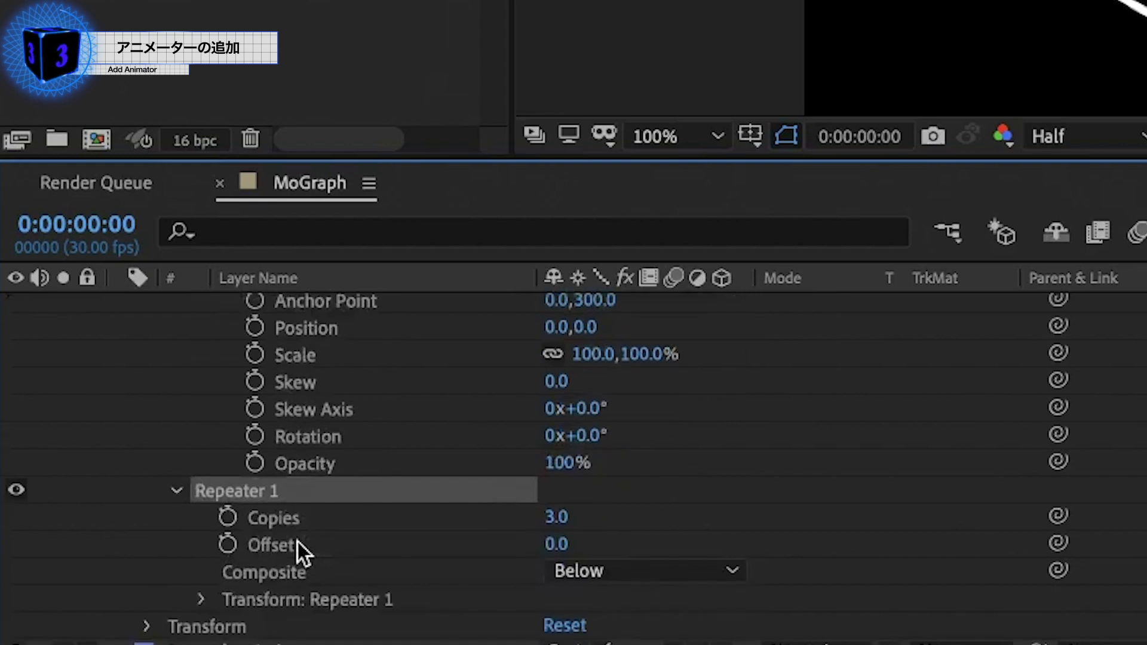
{"action": "left_click", "coordinate": [333, 520]}
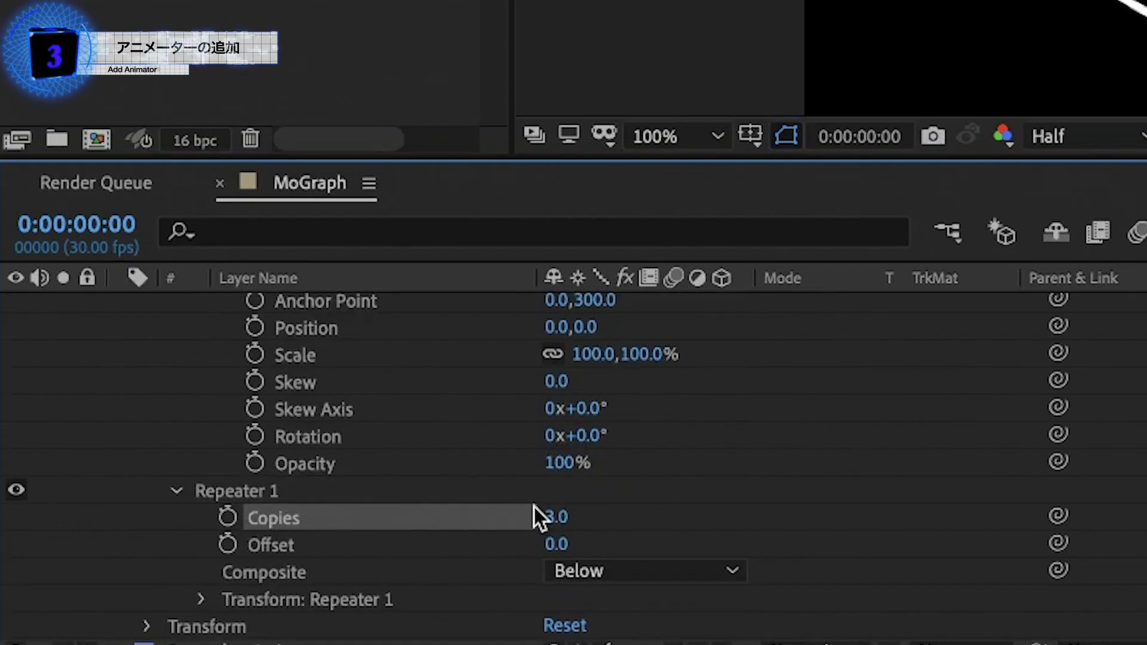
{"action": "left_click", "coordinate": [553, 515]}
{"action": "type", "text": "6"}
{"action": "key", "text": "Return"}
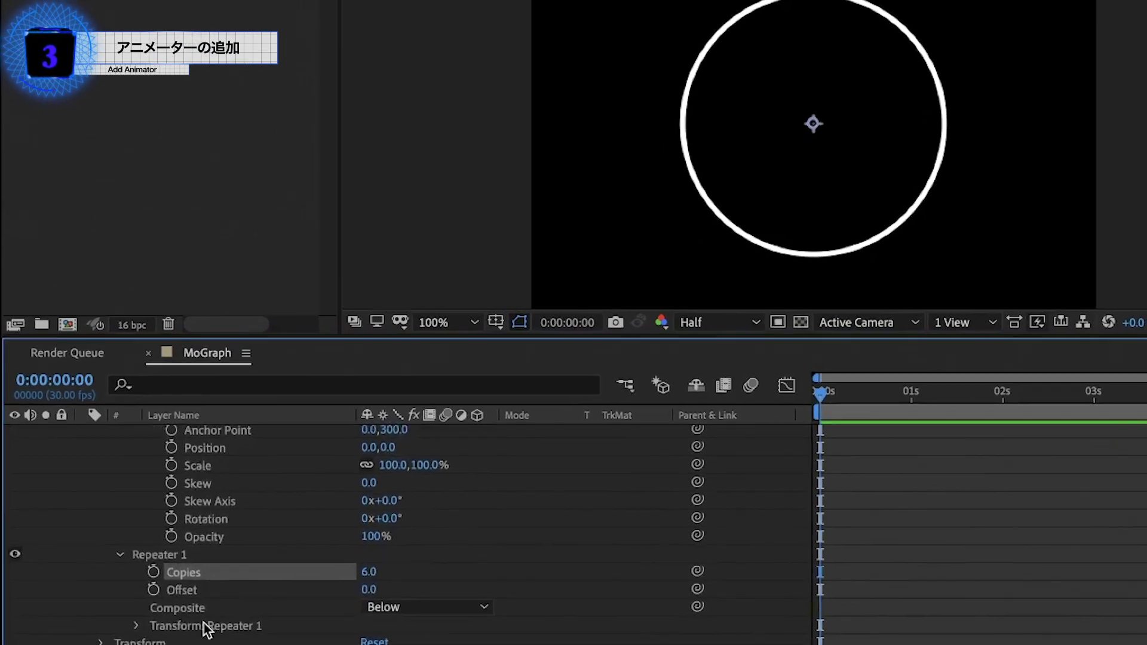
Step: Set Repeater 1's Position X to 0 and fan the copies around the circle
{"action": "left_click", "coordinate": [183, 633]}
{"action": "left_click", "coordinate": [170, 605]}
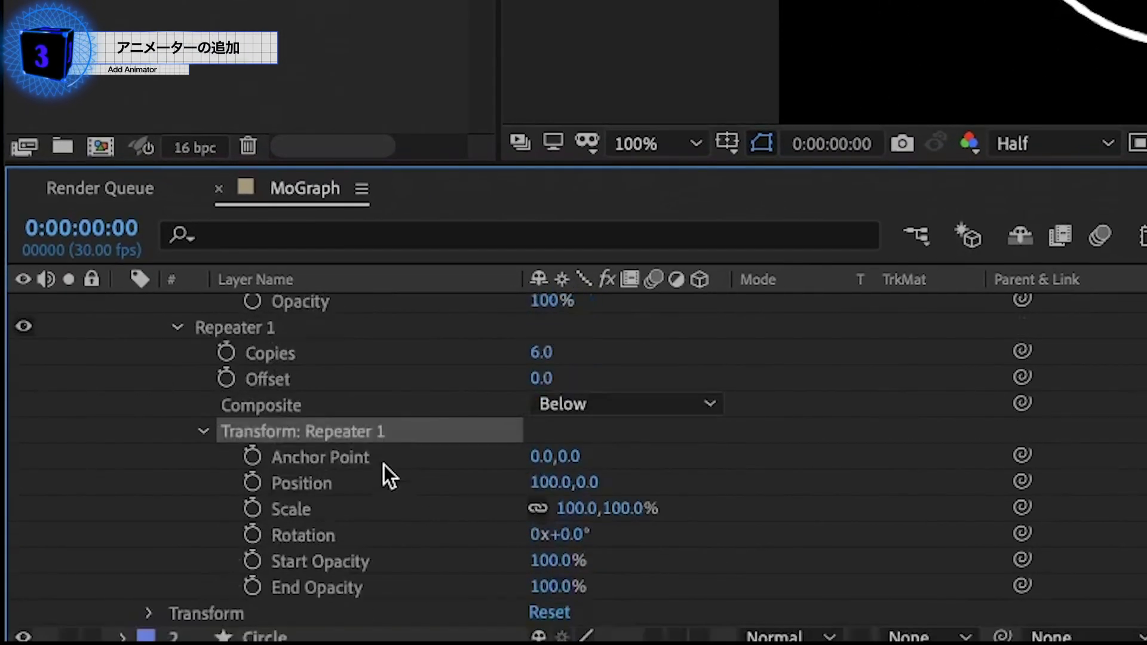
{"action": "left_click", "coordinate": [385, 481]}
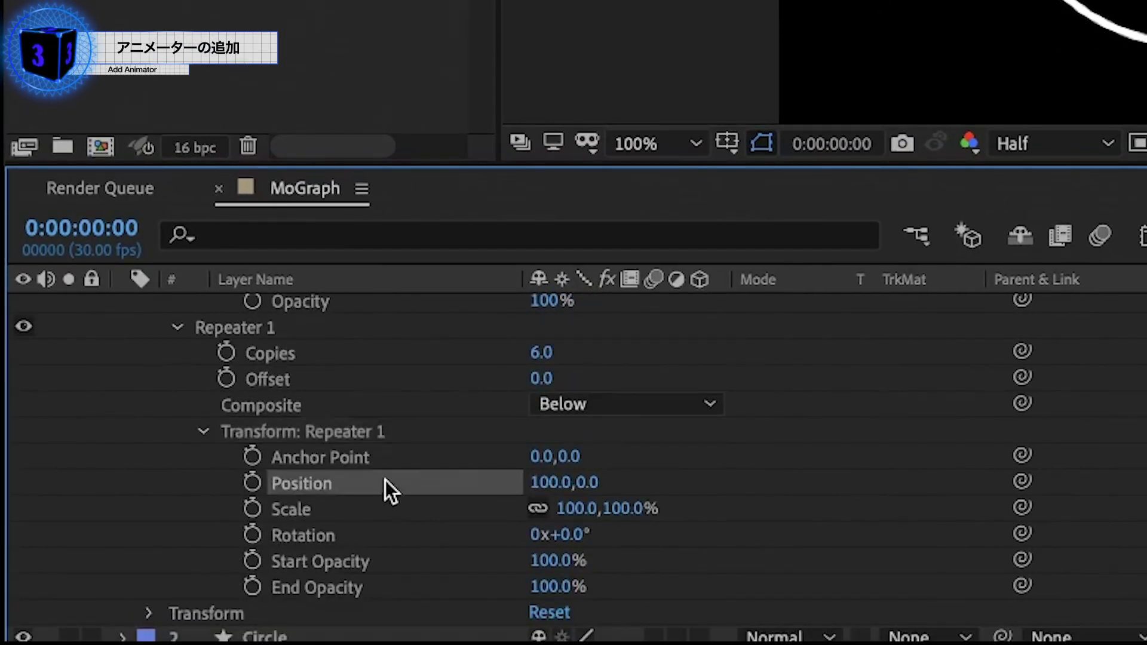
{"action": "left_click", "coordinate": [545, 484]}
{"action": "type", "text": "0"}
{"action": "key", "text": "Return"}
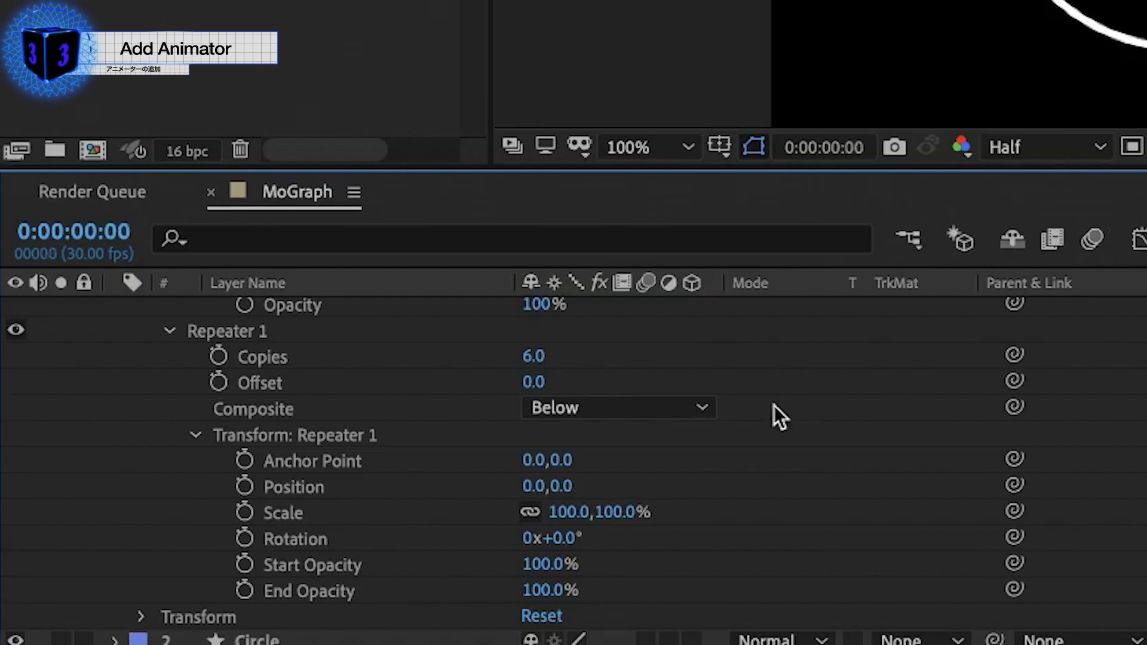
{"action": "left_click_drag", "start_coordinate": [552, 536], "coordinate": [600, 534]}
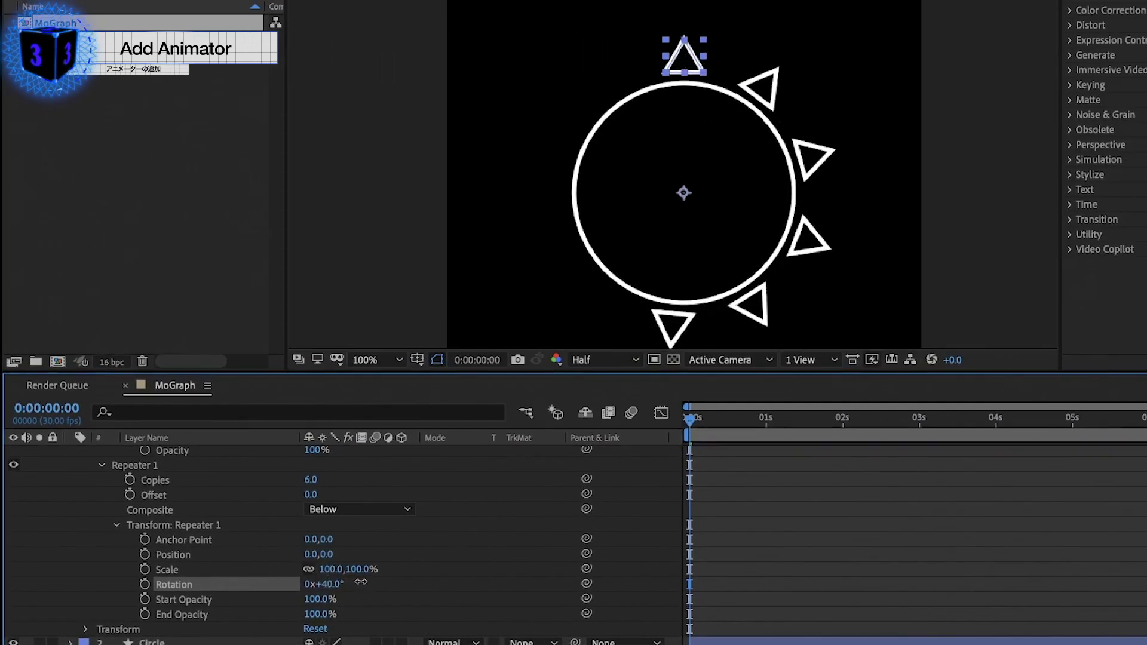
Step: Spread the triangle copies further around the circle and zoom the time ruler to frames
{"action": "mouse_move", "coordinate": [403, 572]}
{"action": "left_mouse_down"}
{"action": "mouse_move", "coordinate": [432, 569]}
{"action": "mouse_move", "coordinate": [375, 579]}
{"action": "left_mouse_up"}
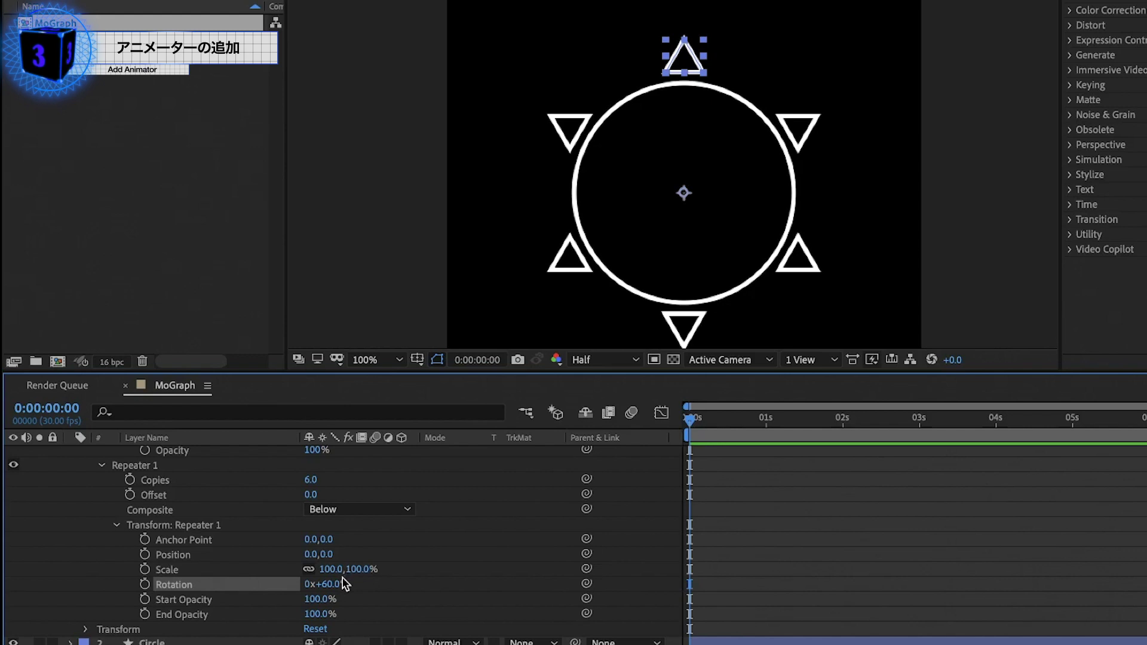
{"action": "key", "text": "equal"}
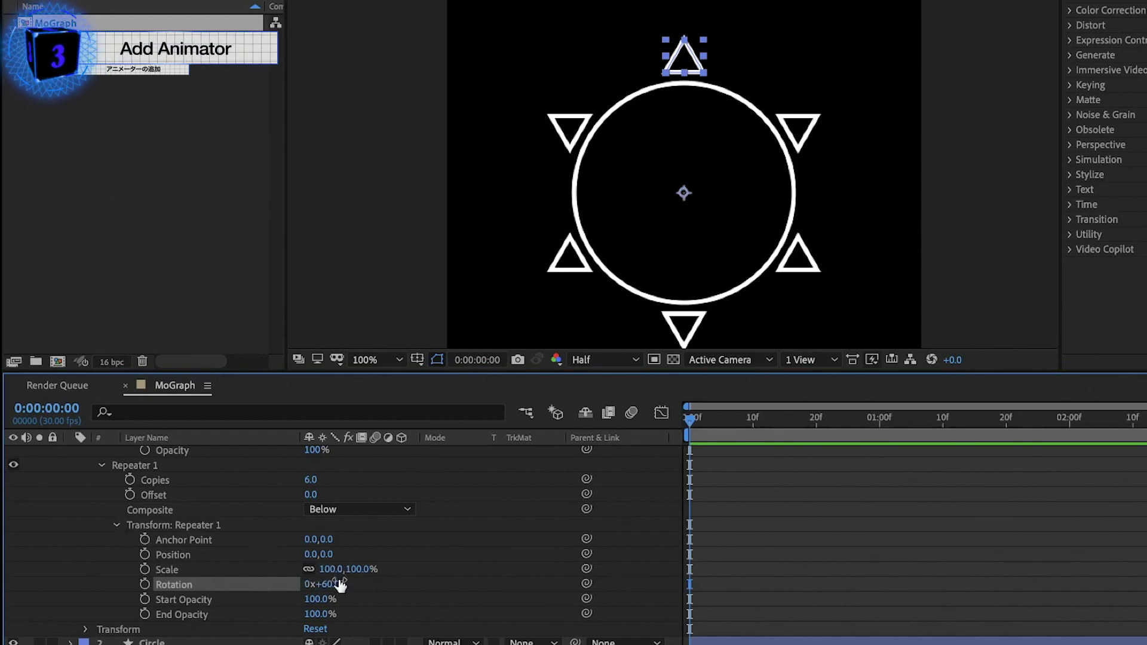
{"action": "left_click", "coordinate": [117, 525]}
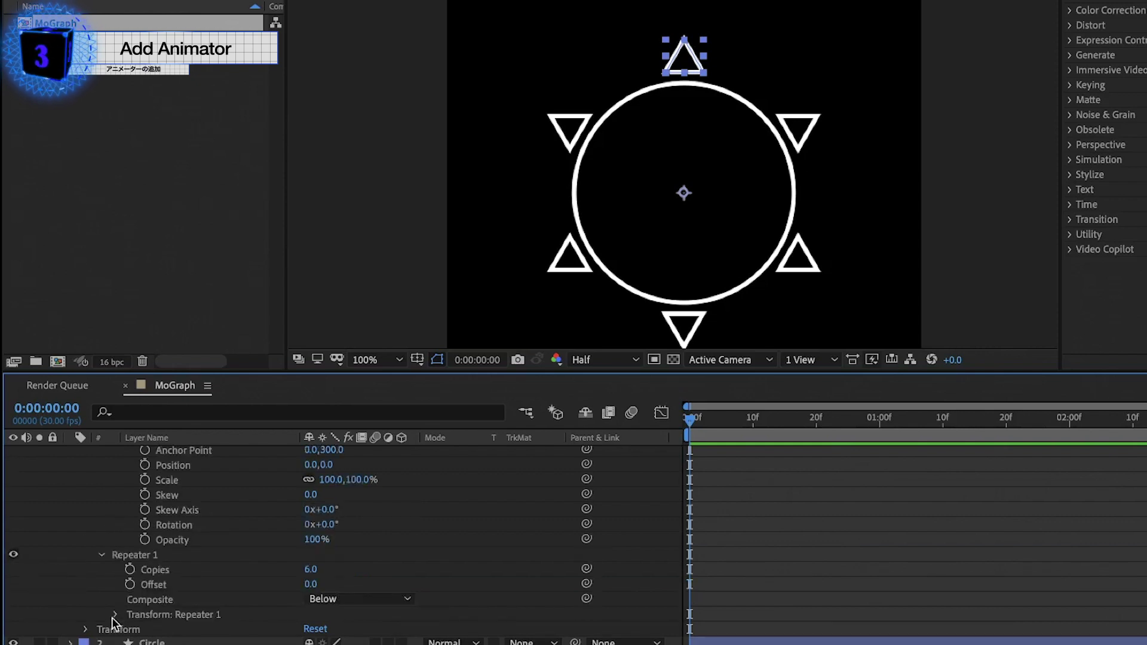
{"action": "left_click", "coordinate": [86, 630]}
{"action": "scroll", "coordinate": [198, 575], "scroll_direction": "down", "scroll_amount": 3}
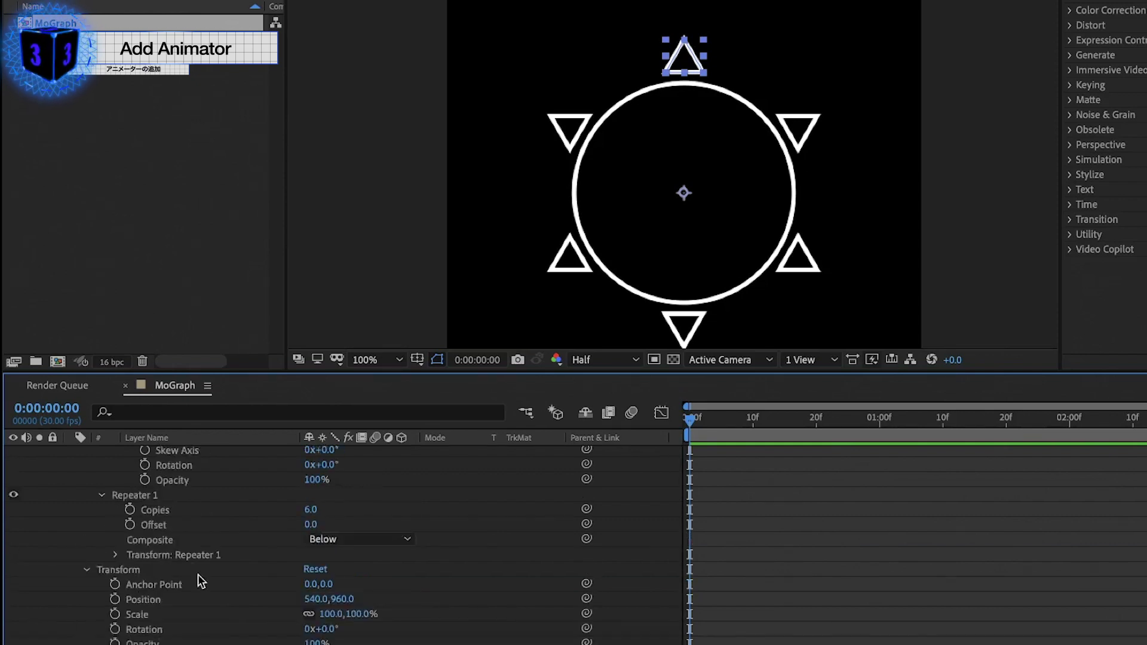
Step: Test-spin the ring's layer Rotation, reset it to 0x+0.0°, and scrub back to the start
{"action": "left_click", "coordinate": [149, 615]}
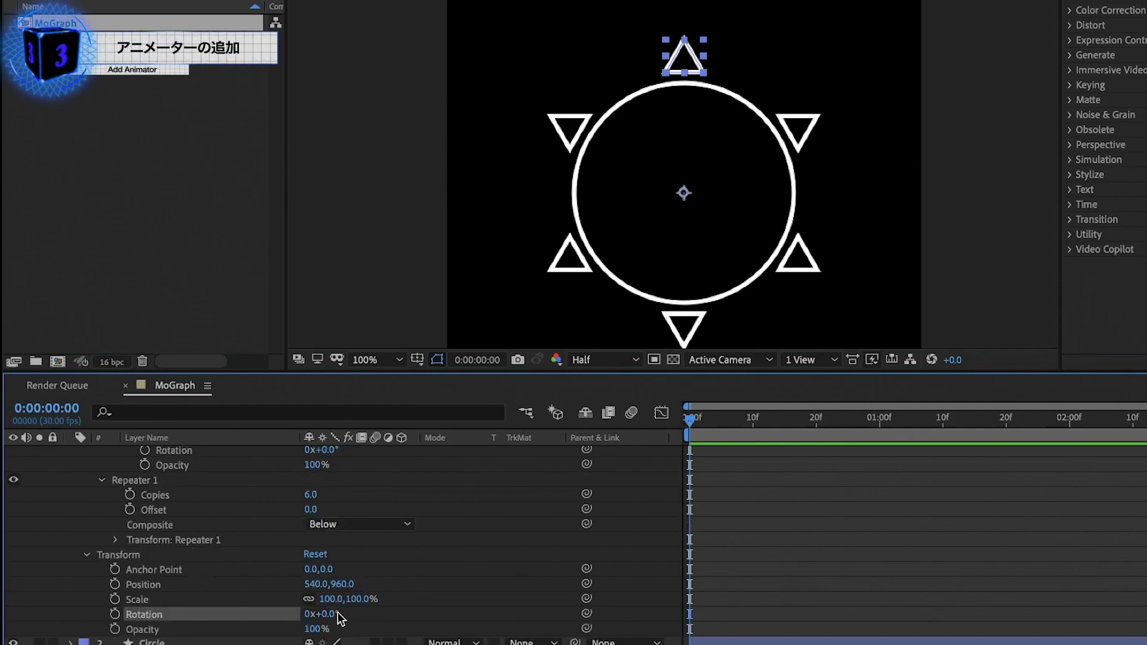
{"action": "mouse_move", "coordinate": [332, 617]}
{"action": "left_mouse_down"}
{"action": "mouse_move", "coordinate": [575, 594]}
{"action": "mouse_move", "coordinate": [398, 585]}
{"action": "left_mouse_up"}
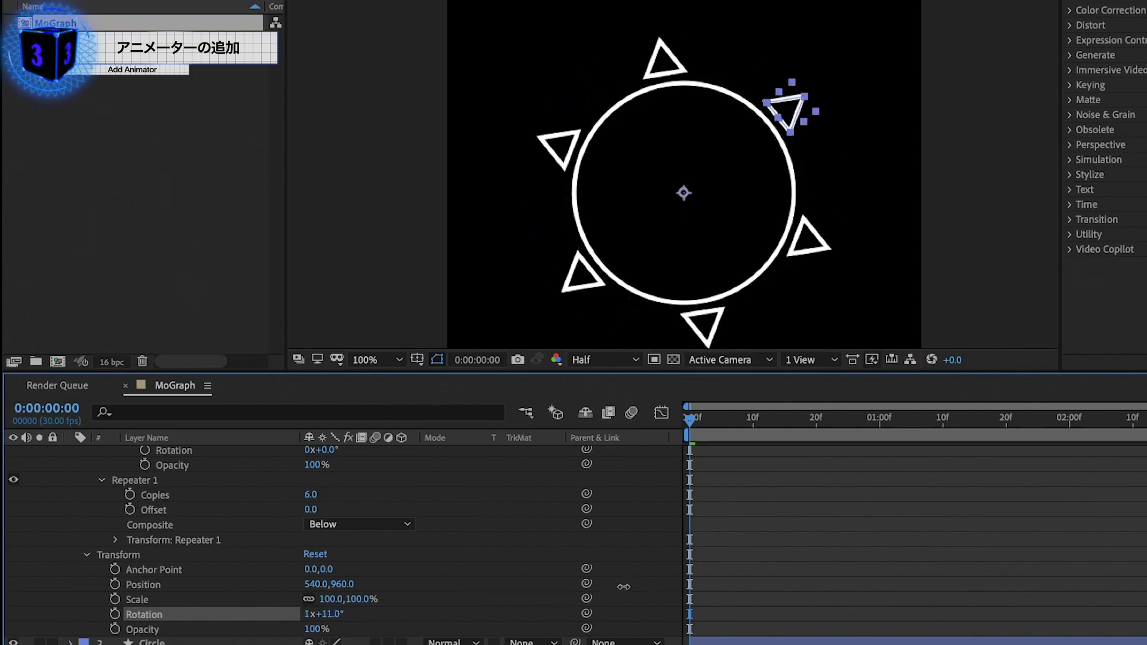
{"action": "mouse_move", "coordinate": [399, 585]}
{"action": "left_mouse_down"}
{"action": "mouse_move", "coordinate": [443, 558]}
{"action": "mouse_move", "coordinate": [416, 587]}
{"action": "left_mouse_up"}
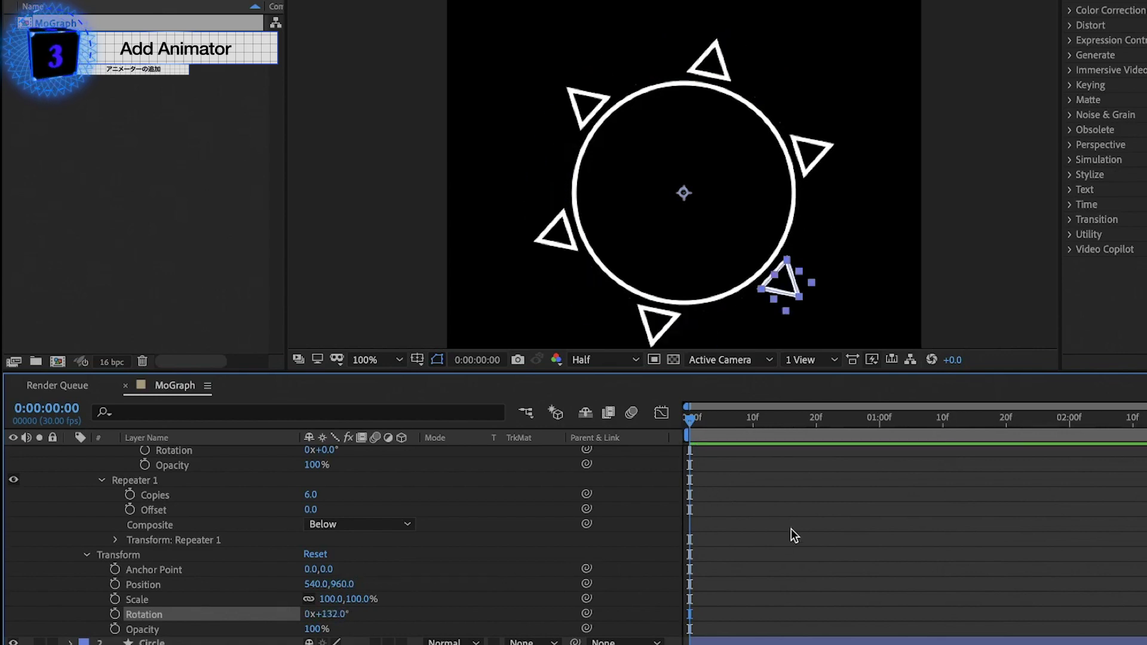
{"action": "left_click_drag", "start_coordinate": [722, 420], "coordinate": [571, 428]}
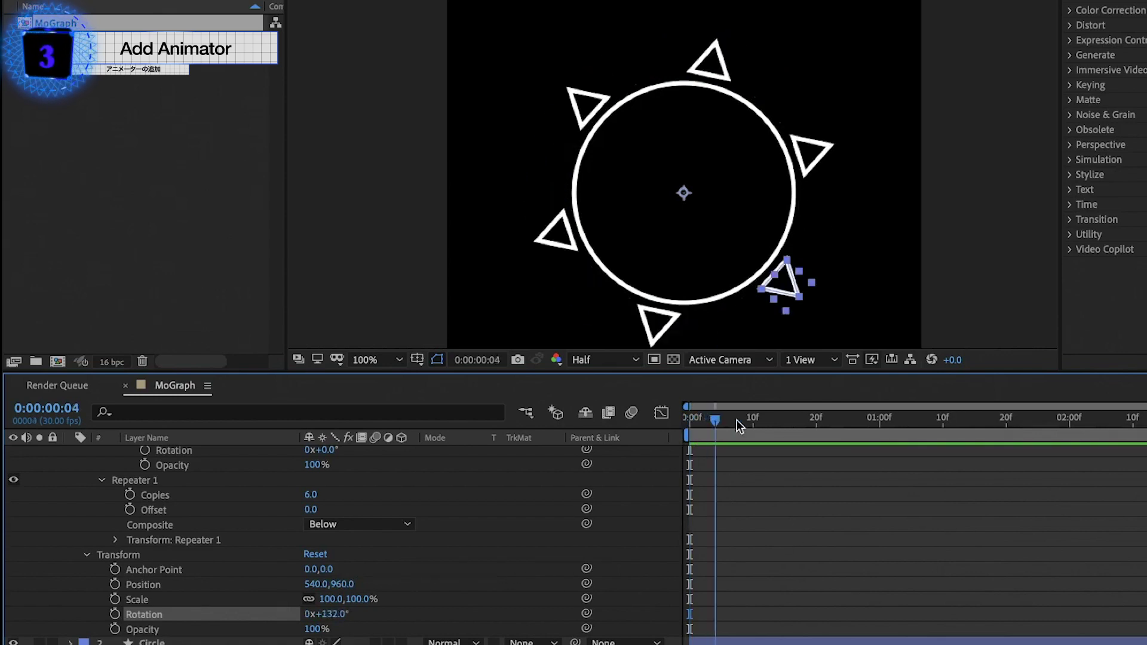
{"action": "key", "text": "ctrl+z"}
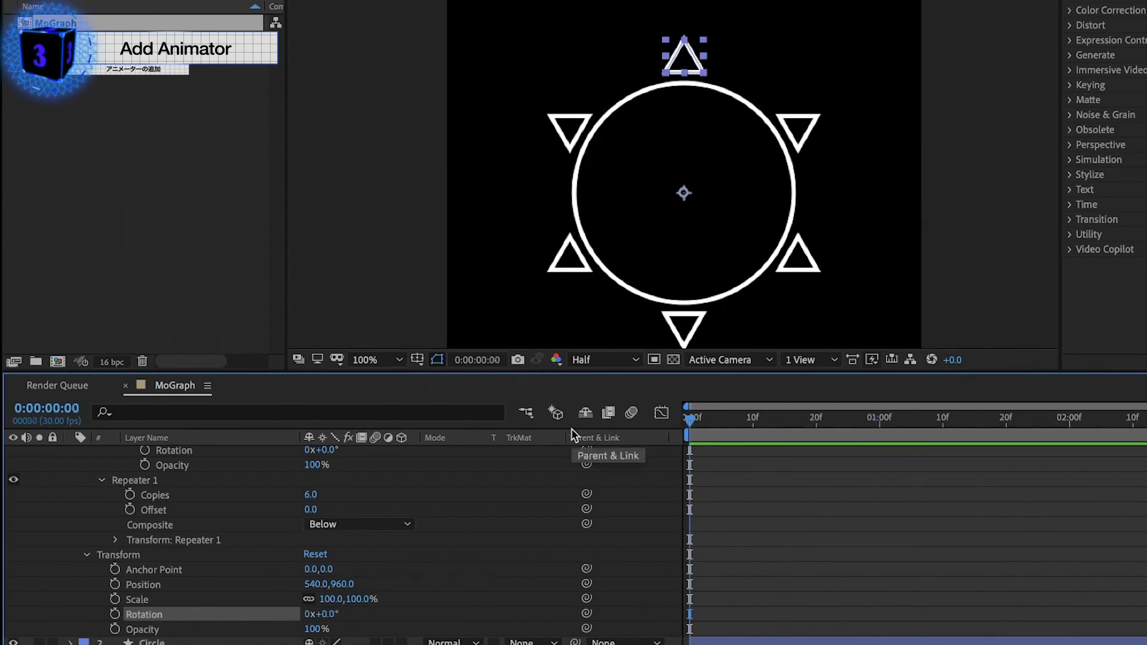
{"action": "left_click_drag", "start_coordinate": [775, 411], "coordinate": [634, 426]}
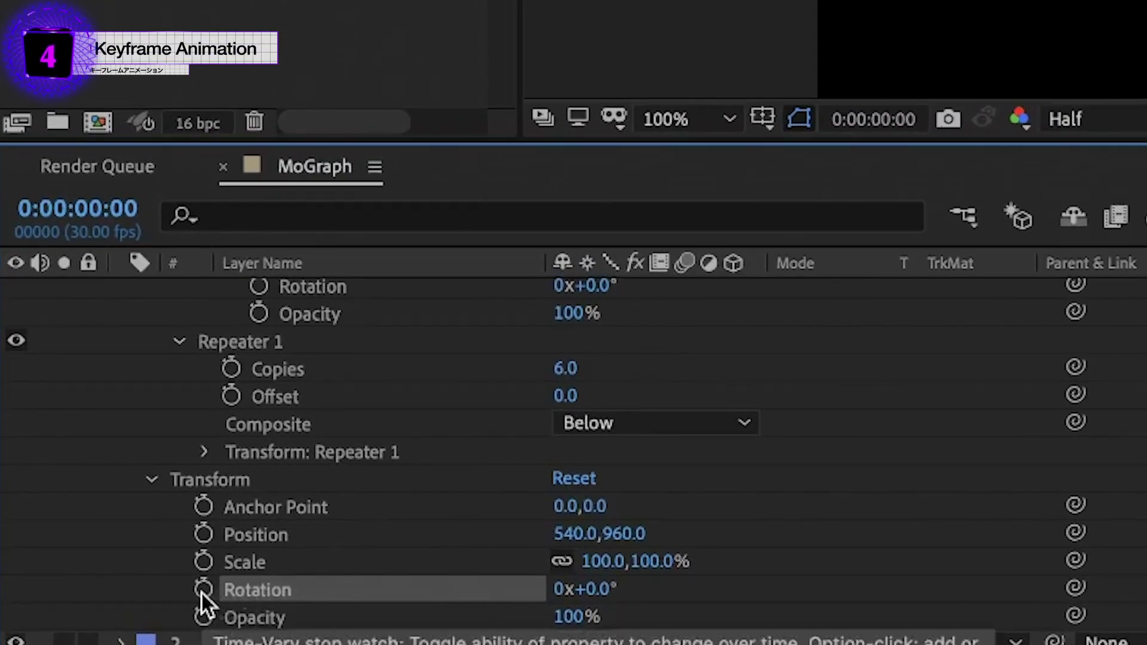
Step: Keyframe the ring's Rotation from 0° at frame 0 to 359° at 4 seconds
{"action": "left_click", "coordinate": [202, 592]}
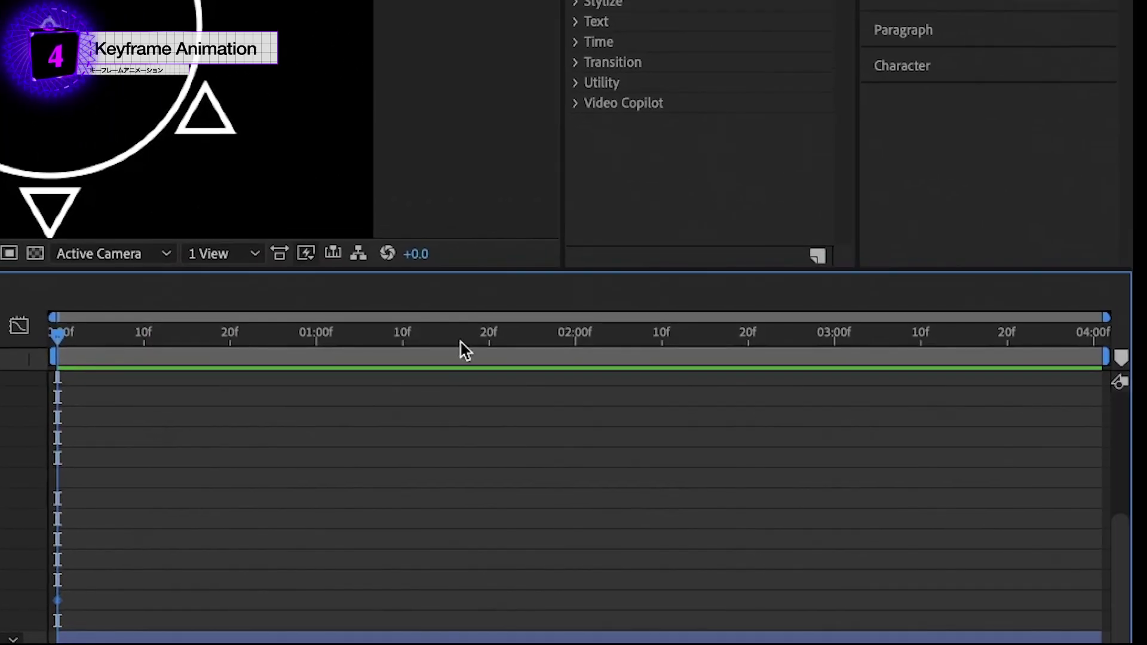
{"action": "left_click_drag", "start_coordinate": [473, 332], "coordinate": [1128, 304]}
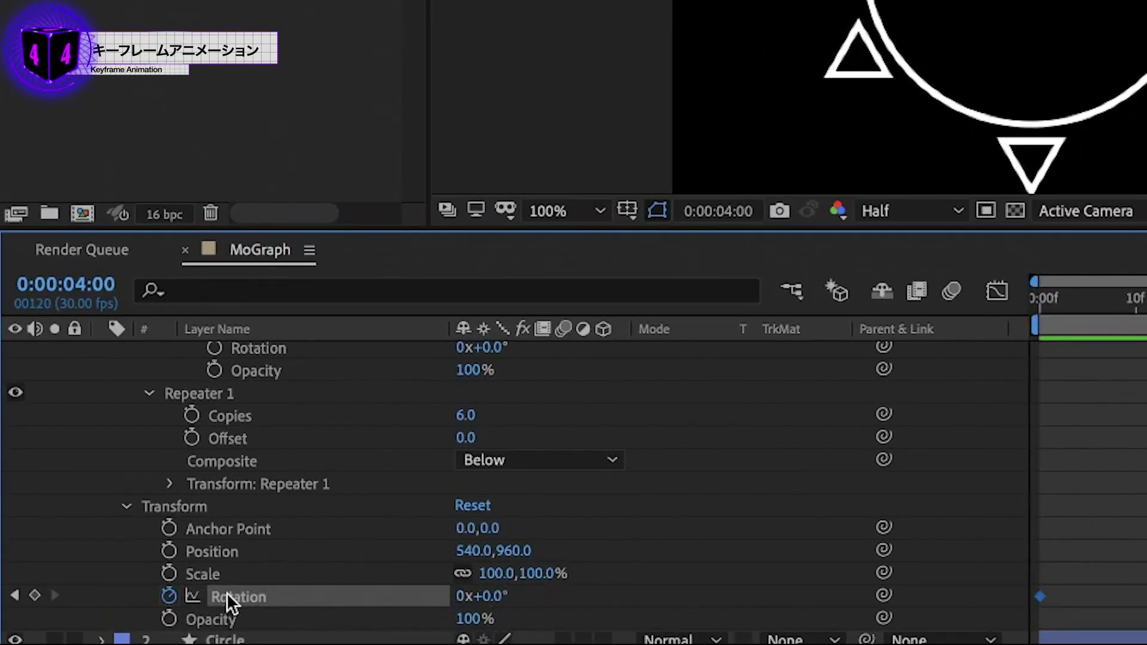
{"action": "left_click", "coordinate": [499, 596]}
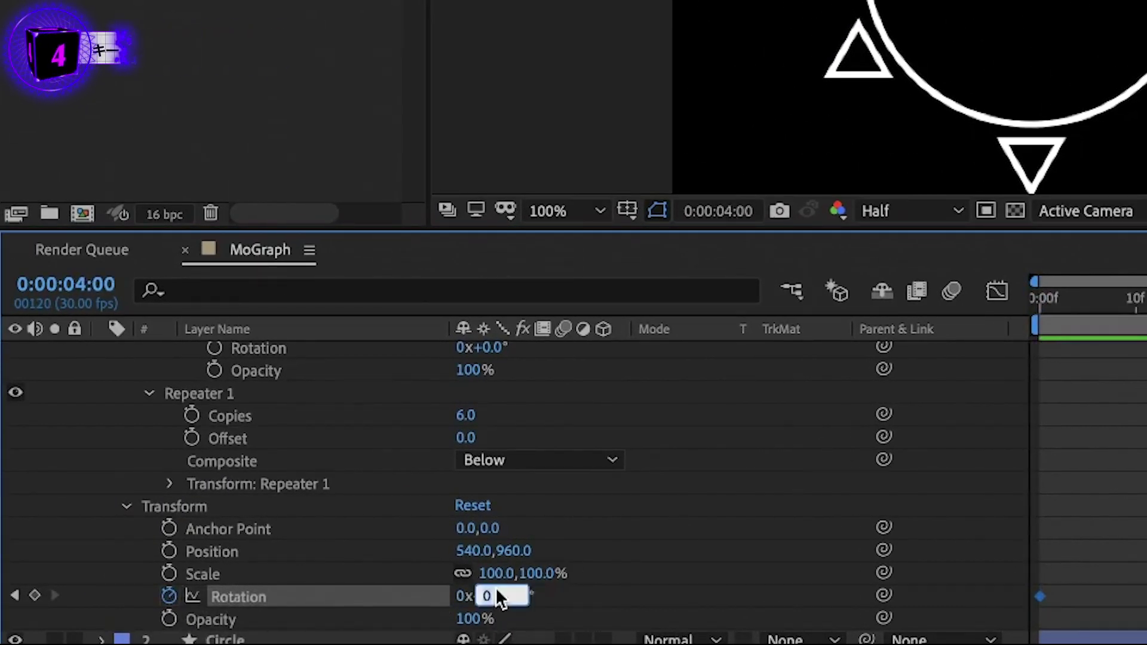
{"action": "type", "text": "359"}
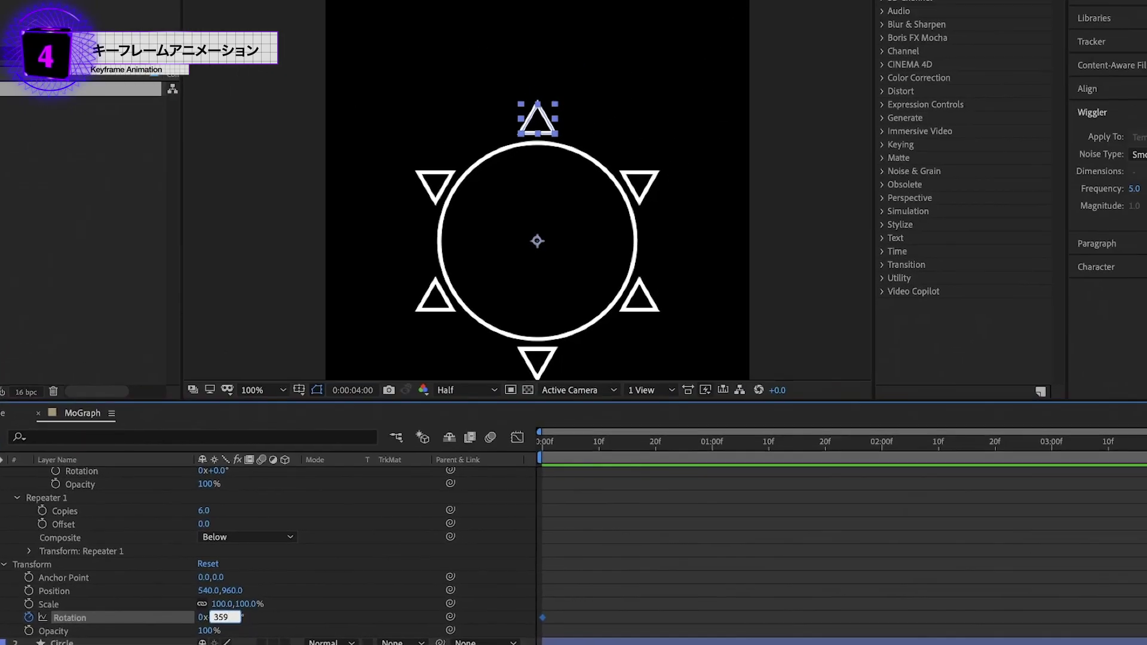
{"action": "key", "text": "Return"}
{"action": "left_click", "coordinate": [1057, 455]}
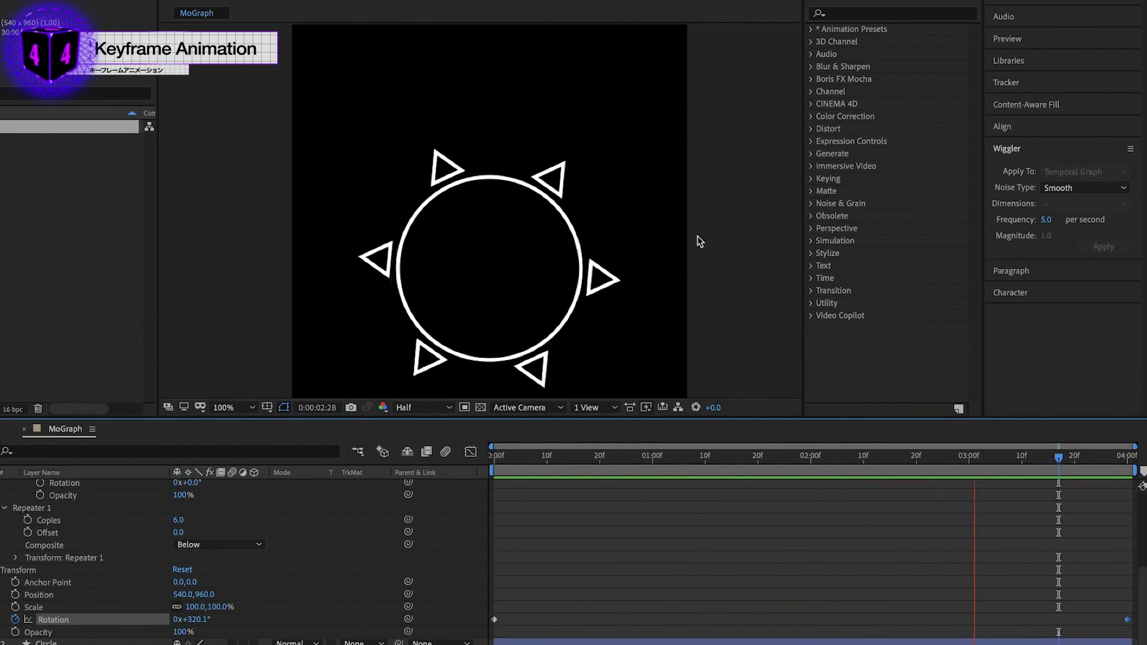
{"action": "left_click", "coordinate": [697, 182]}
{"action": "key", "text": "space"}
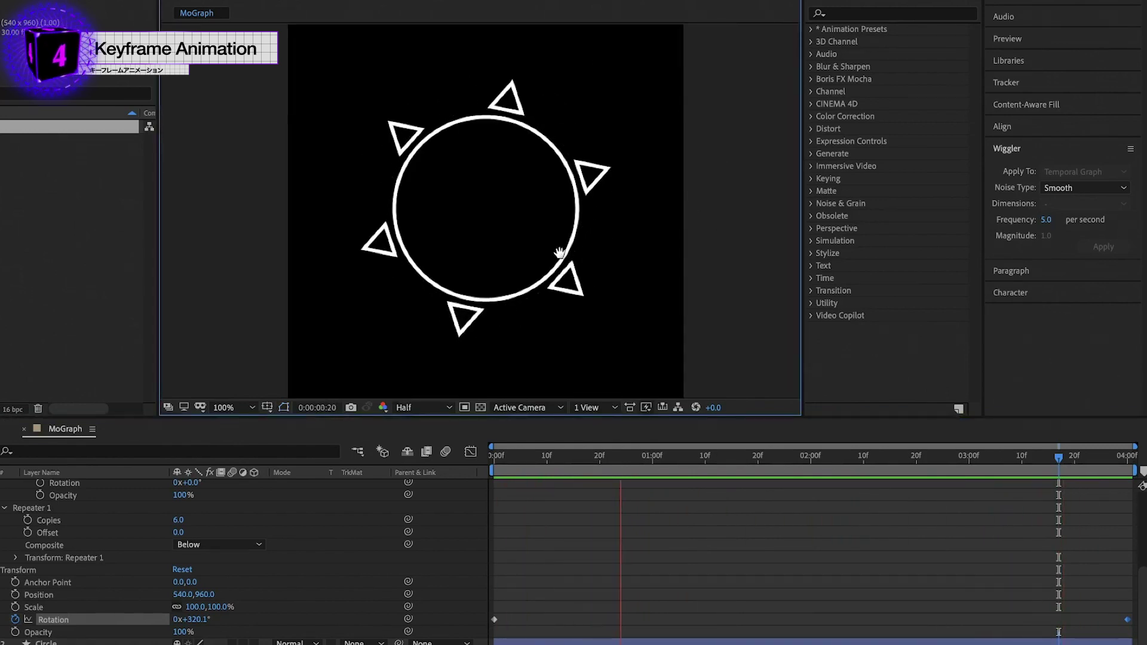
{"action": "left_click_drag", "start_coordinate": [560, 252], "coordinate": [591, 275]}
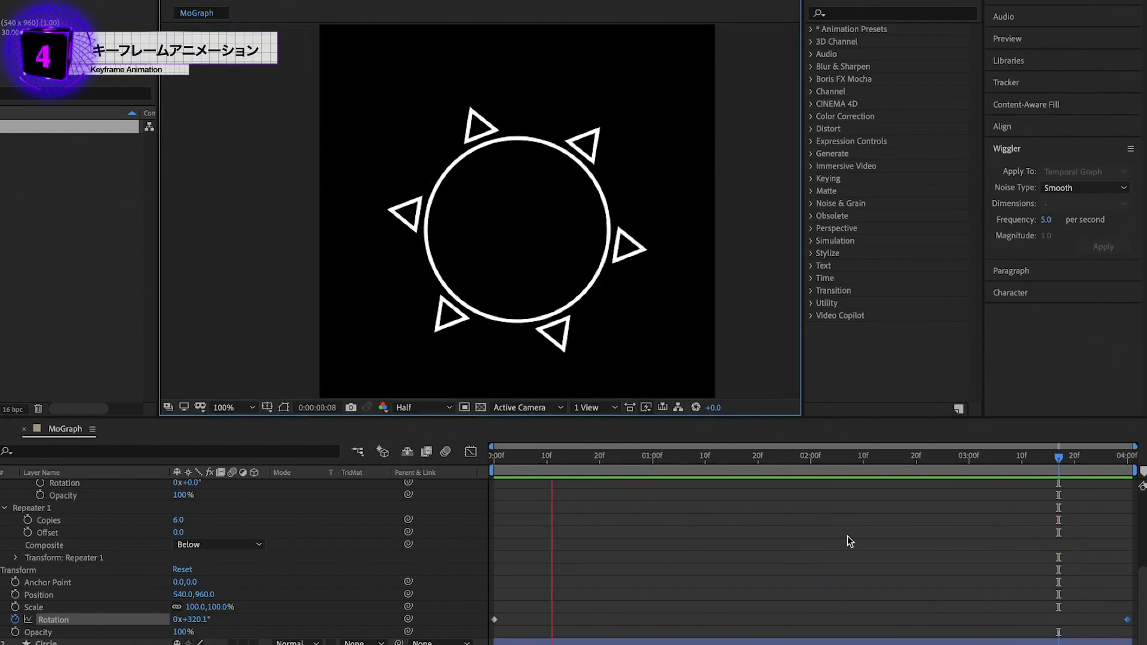
{"action": "key", "text": "space"}
{"action": "left_click_drag", "start_coordinate": [572, 445], "coordinate": [505, 445]}
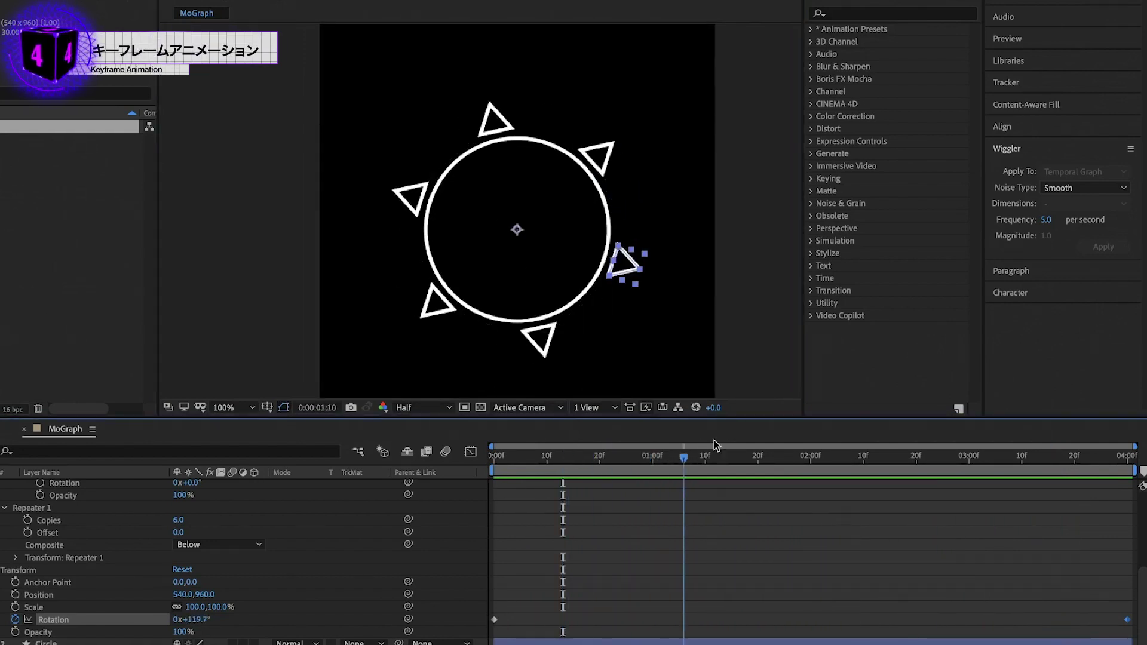
{"action": "key", "text": "space"}
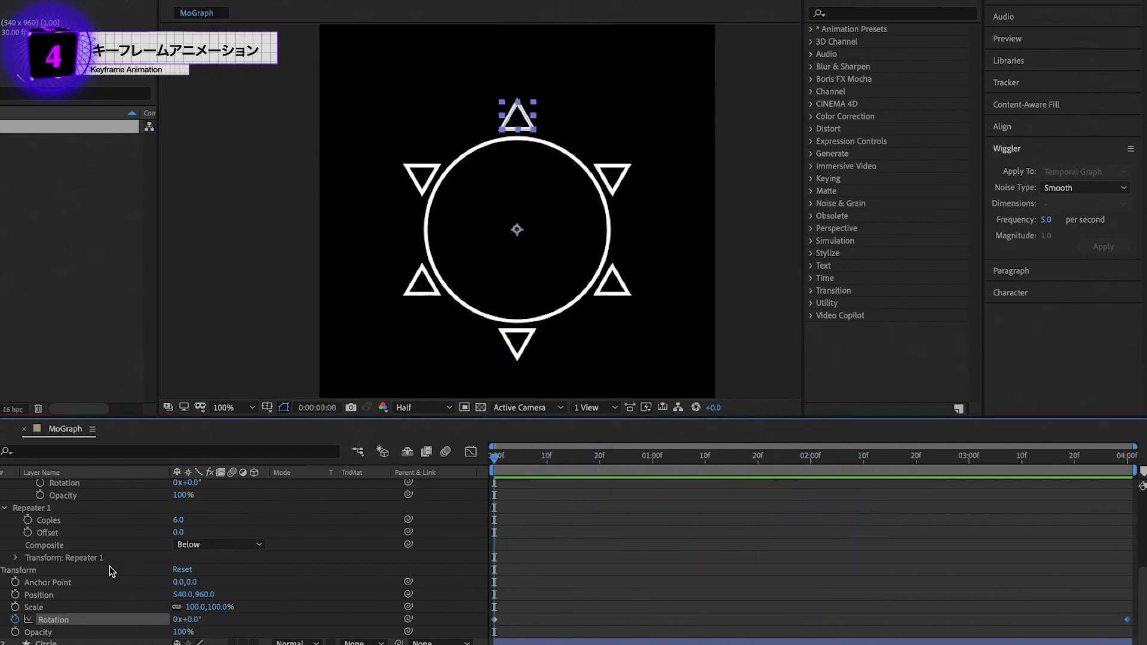
{"action": "scroll", "coordinate": [109, 566], "scroll_direction": "up", "scroll_amount": 5}
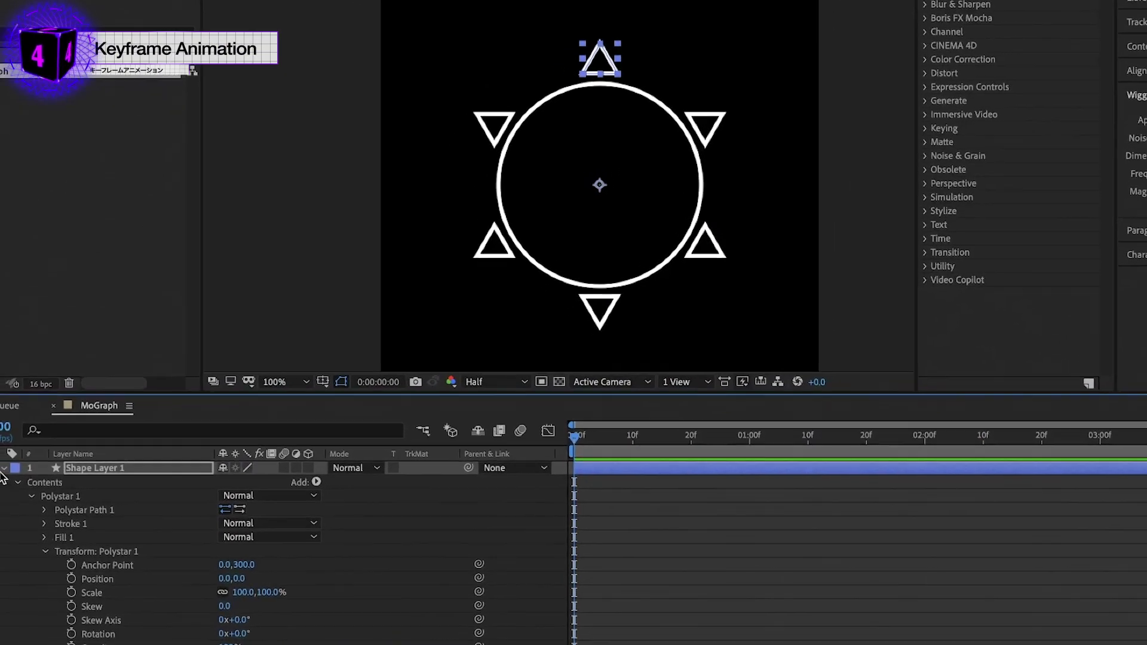
Step: Duplicate Shape Layer 1 and shrink the copy's Polystar Outer Radius to 10
{"action": "left_click", "coordinate": [35, 445]}
{"action": "left_click", "coordinate": [254, 419]}
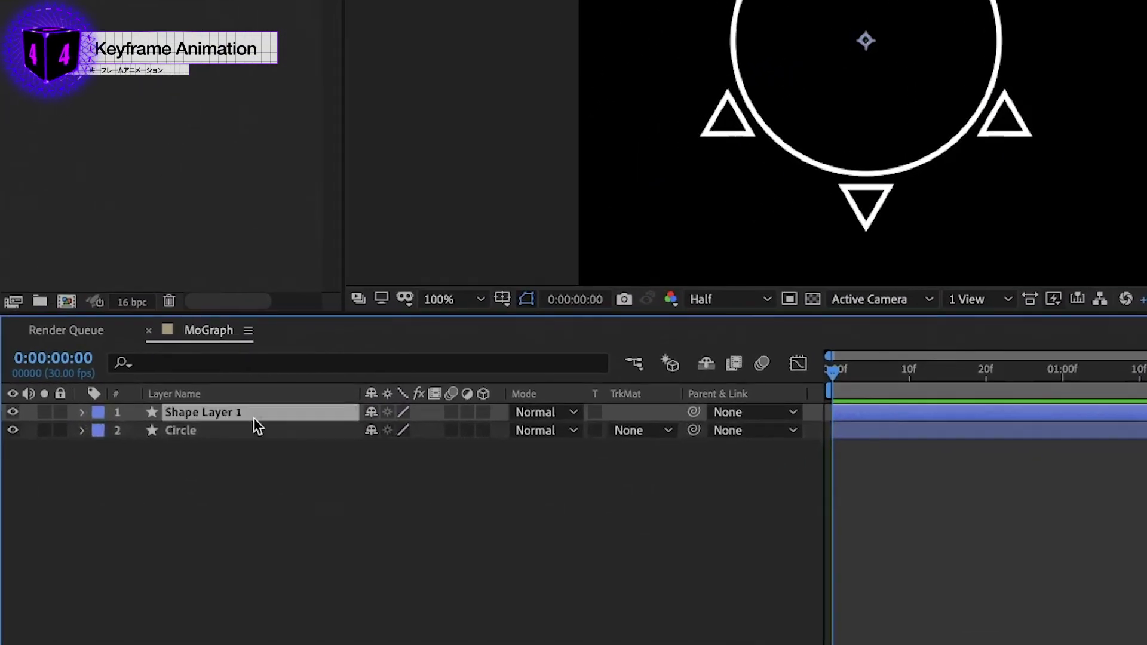
{"action": "key", "text": "ctrl+d"}
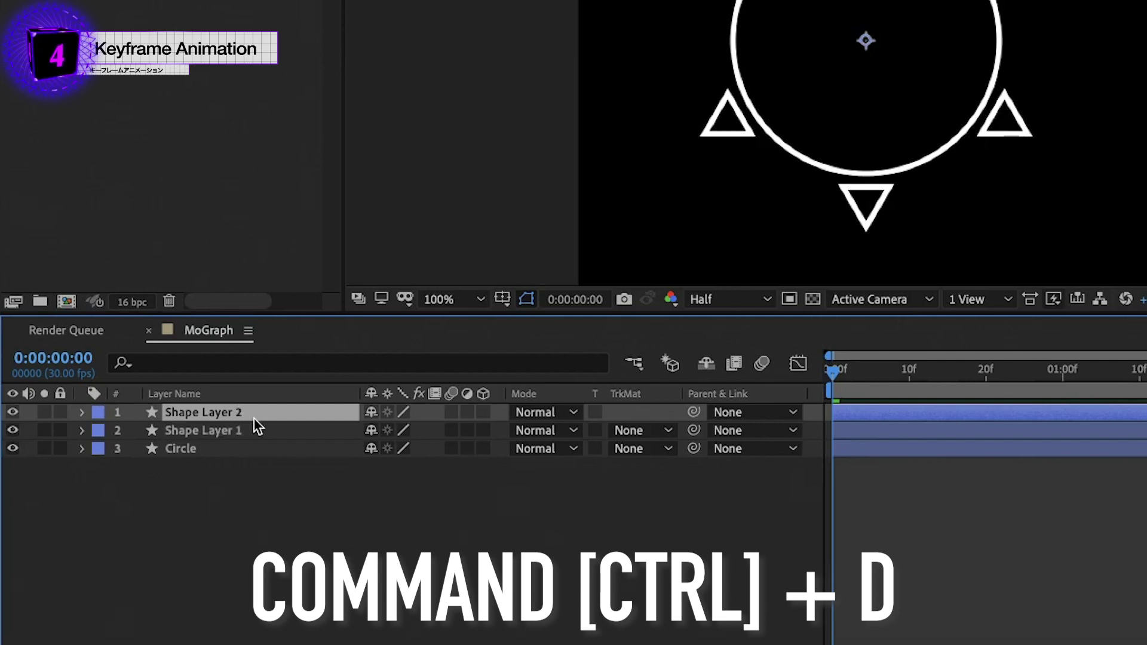
{"action": "left_click", "coordinate": [82, 412]}
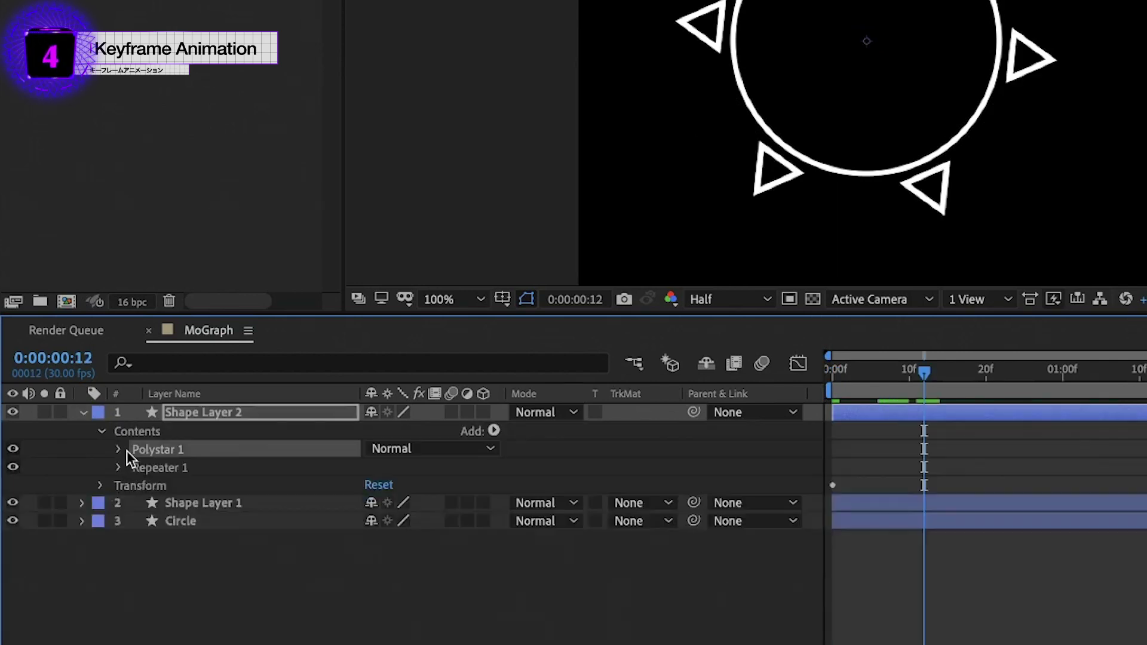
{"action": "left_click", "coordinate": [120, 449]}
{"action": "left_click", "coordinate": [136, 467]}
{"action": "left_click_drag", "start_coordinate": [376, 558], "coordinate": [349, 573]}
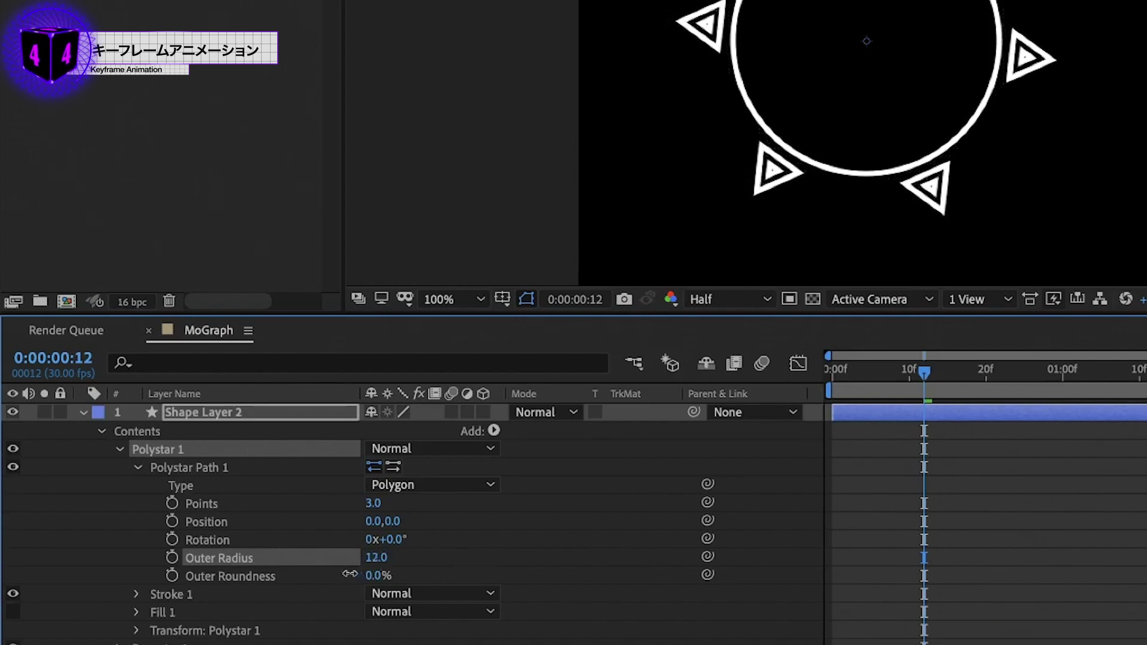
{"action": "left_click_drag", "start_coordinate": [349, 574], "coordinate": [346, 573]}
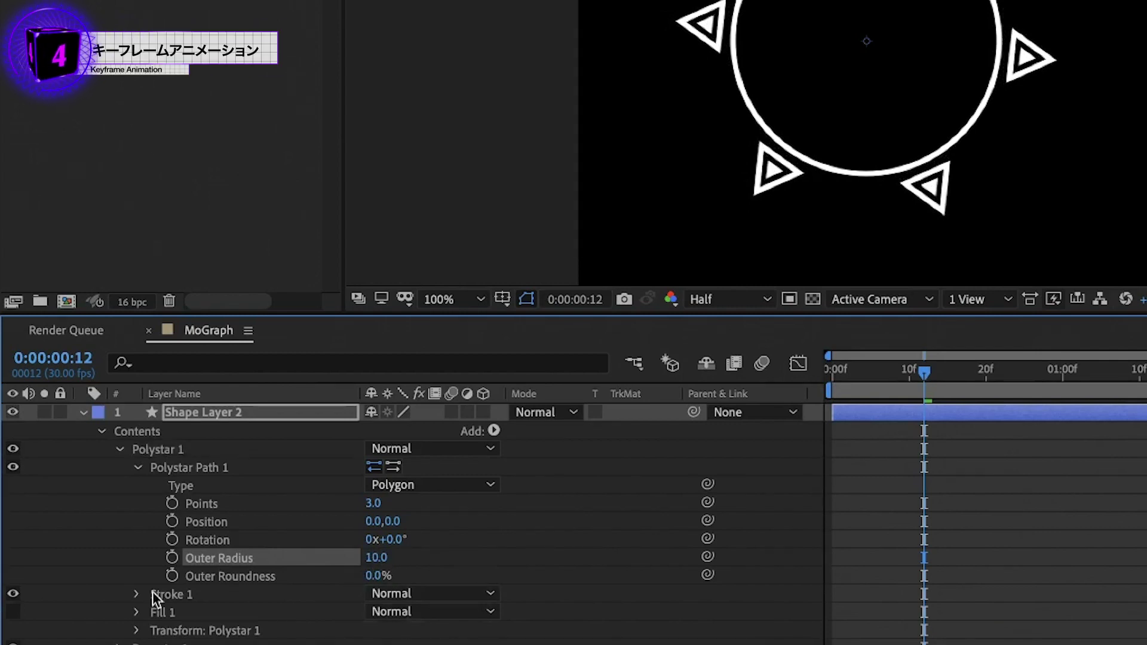
Step: Duplicate the small-triangle layer and enlarge its Outer Radius to about 108
{"action": "left_click", "coordinate": [82, 412]}
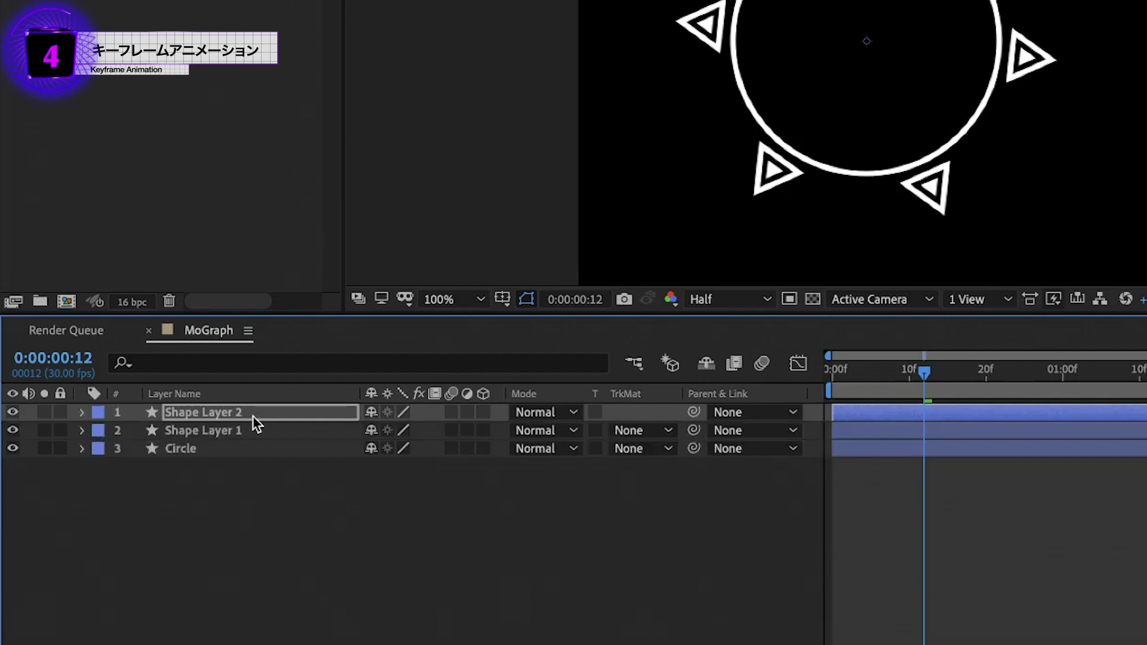
{"action": "left_click", "coordinate": [242, 414]}
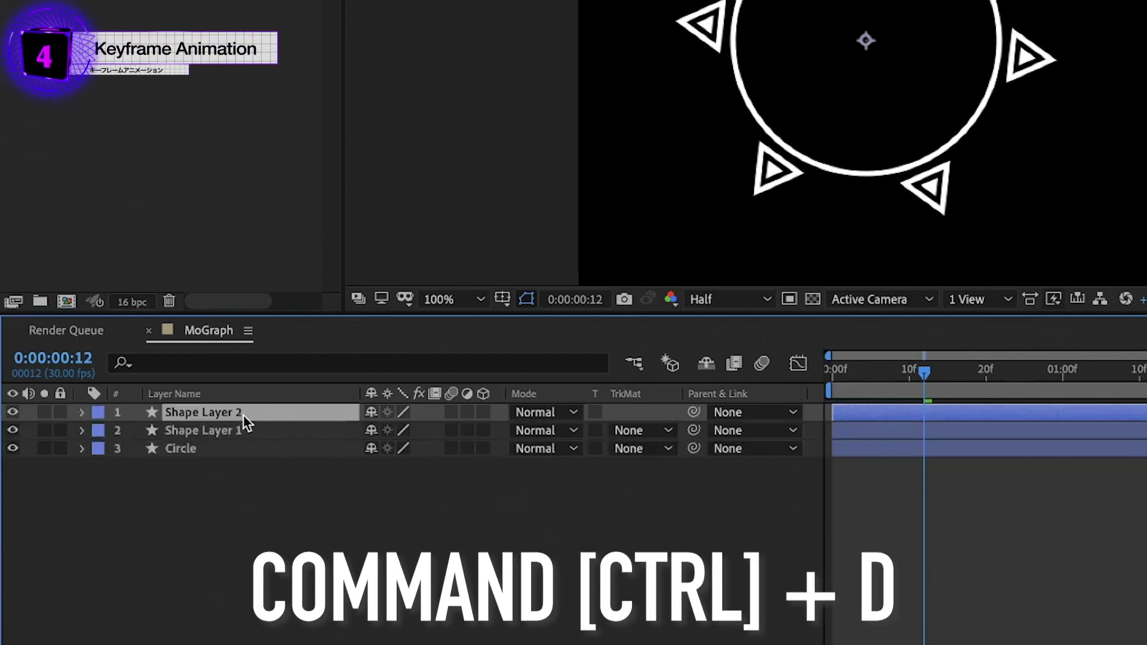
{"action": "key", "text": "ctrl+d"}
{"action": "left_click", "coordinate": [83, 412]}
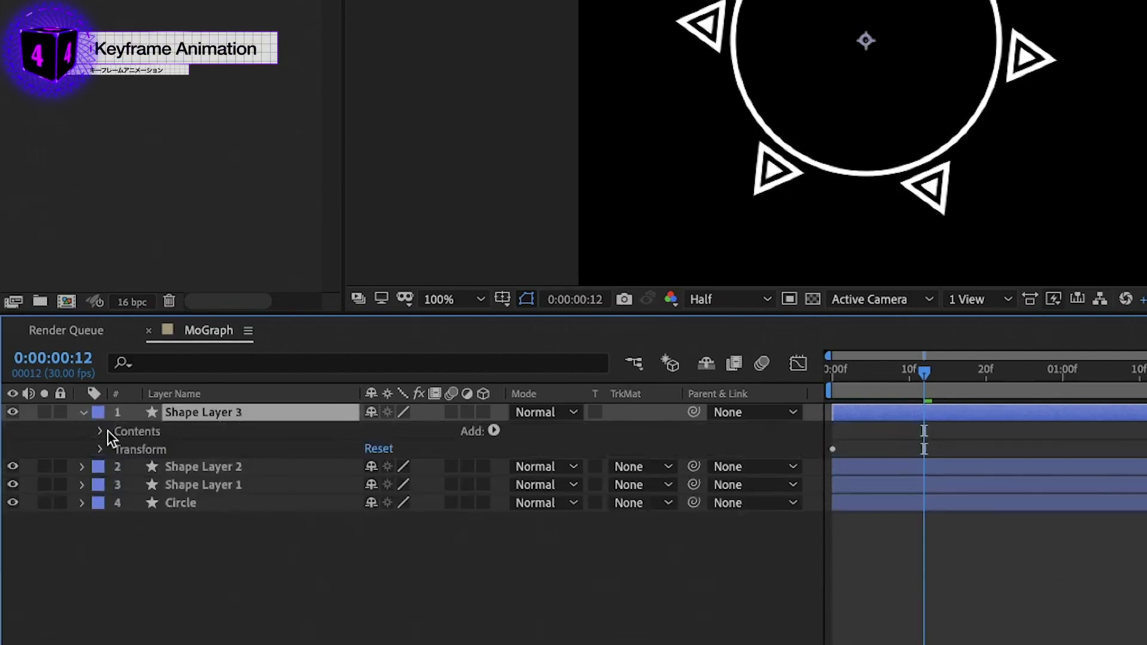
{"action": "left_click", "coordinate": [102, 431]}
{"action": "left_click", "coordinate": [120, 449]}
{"action": "left_click", "coordinate": [149, 469]}
{"action": "left_click", "coordinate": [136, 467]}
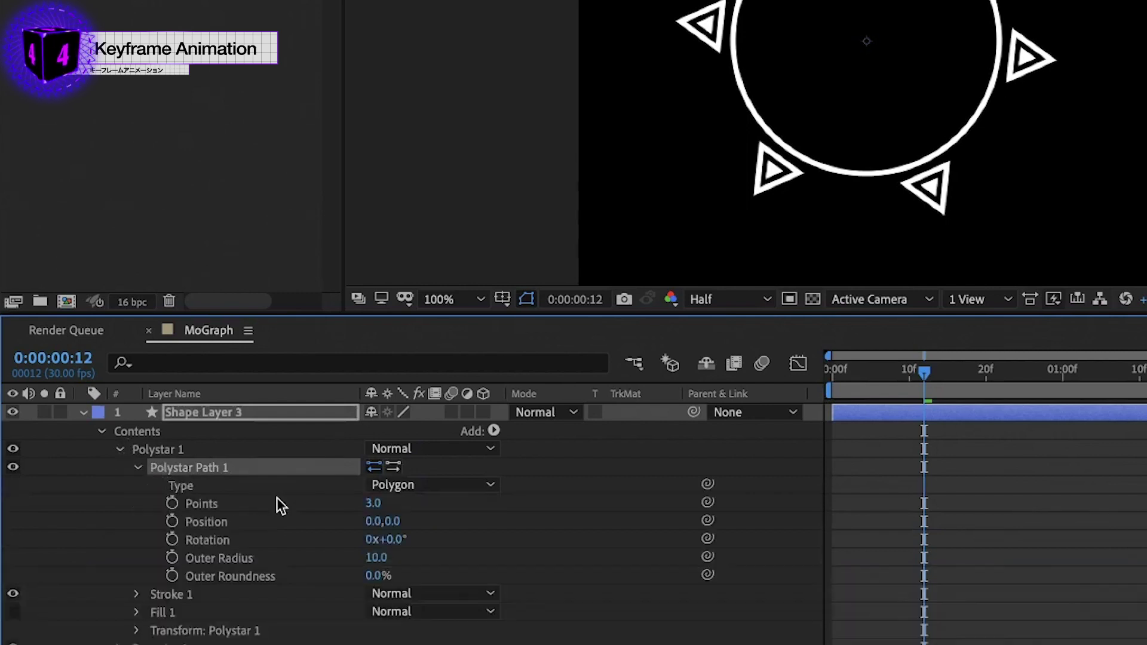
{"action": "left_click", "coordinate": [255, 560]}
{"action": "left_click_drag", "start_coordinate": [376, 558], "coordinate": [471, 562]}
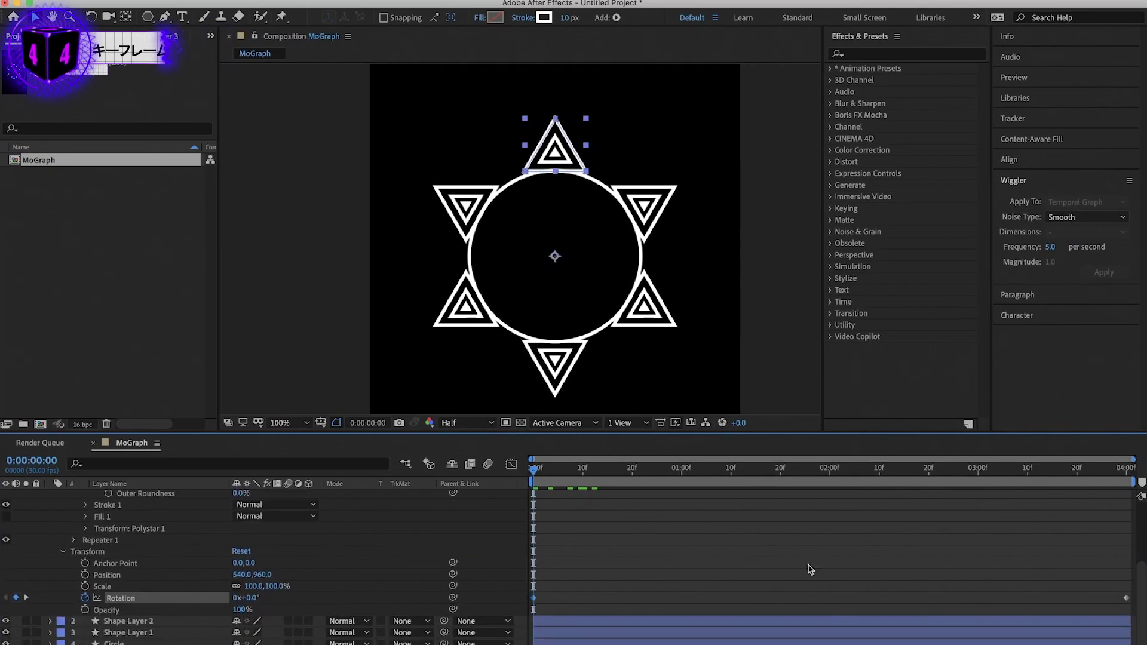
Step: Offset the large-triangle ring's rotation by 30°
{"action": "left_click", "coordinate": [1128, 598], "text": "shift"}
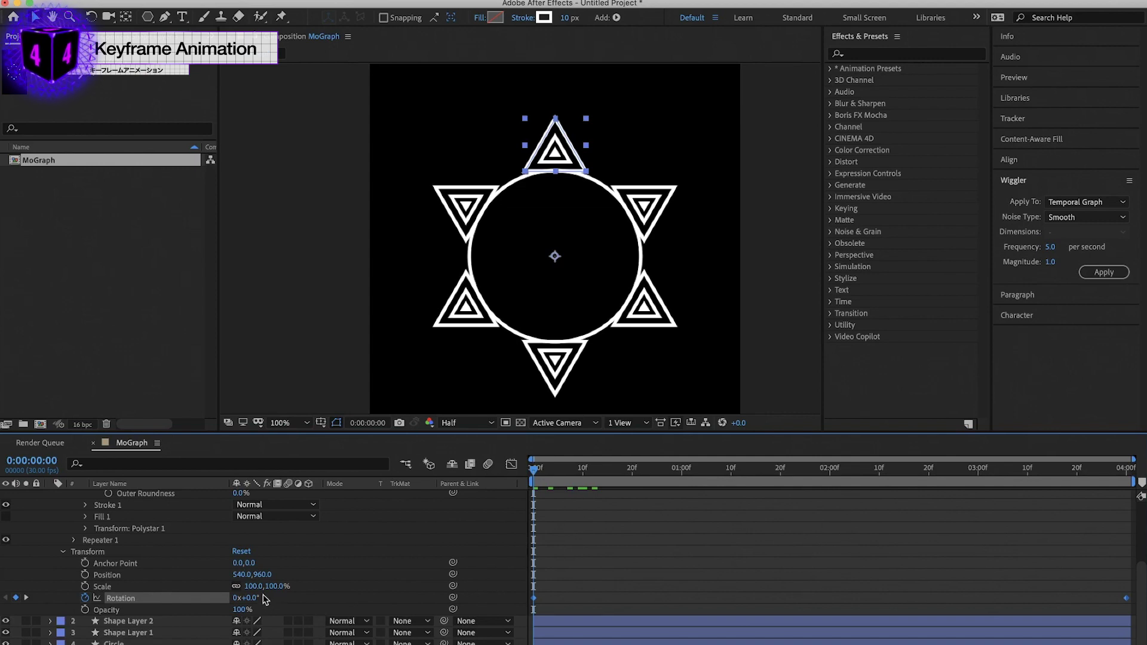
{"action": "left_click_drag", "start_coordinate": [254, 597], "coordinate": [281, 601]}
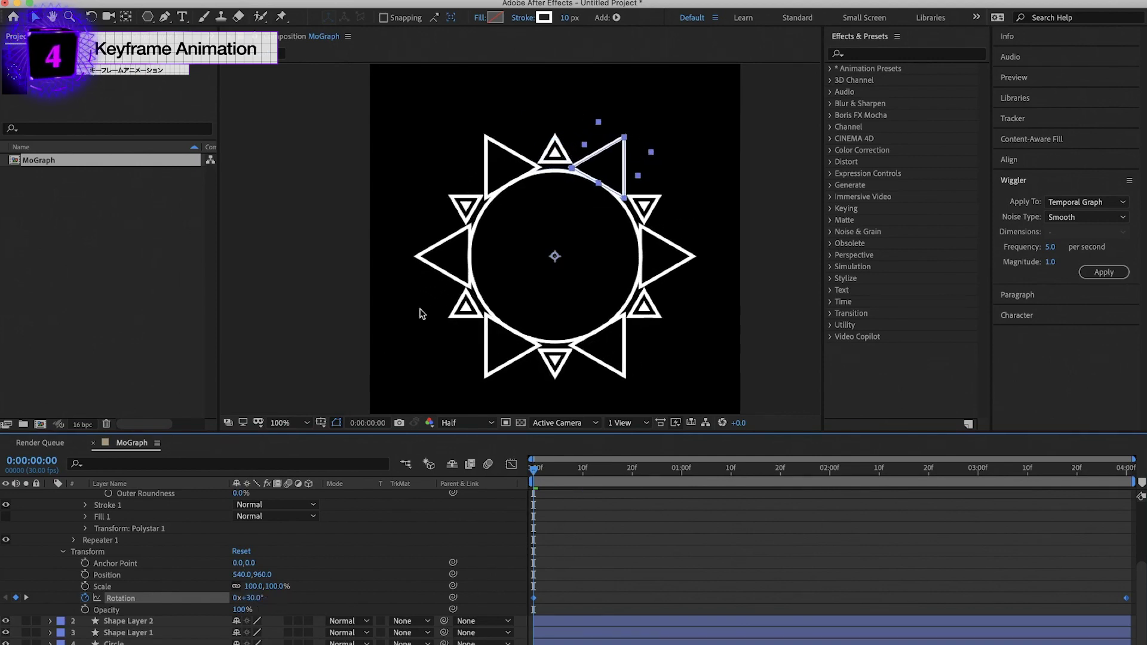
{"action": "left_click", "coordinate": [710, 545]}
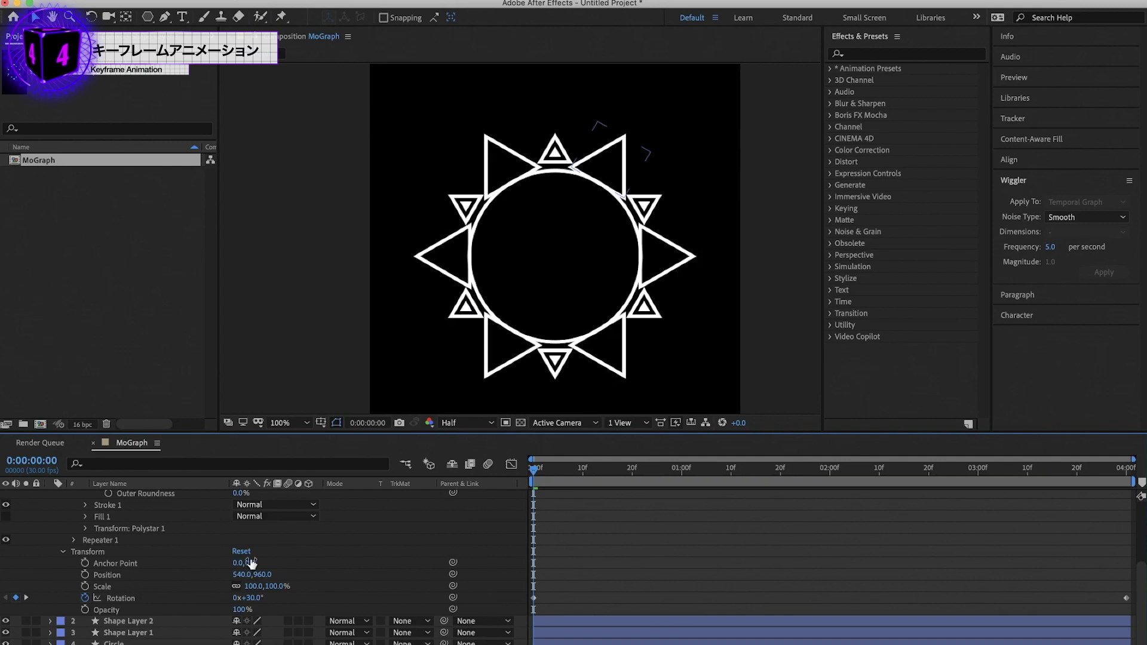
Step: Push the large triangles outward with a Polystar anchor point of 0.0,346.0
{"action": "scroll", "coordinate": [91, 540], "scroll_direction": "up", "scroll_amount": 1}
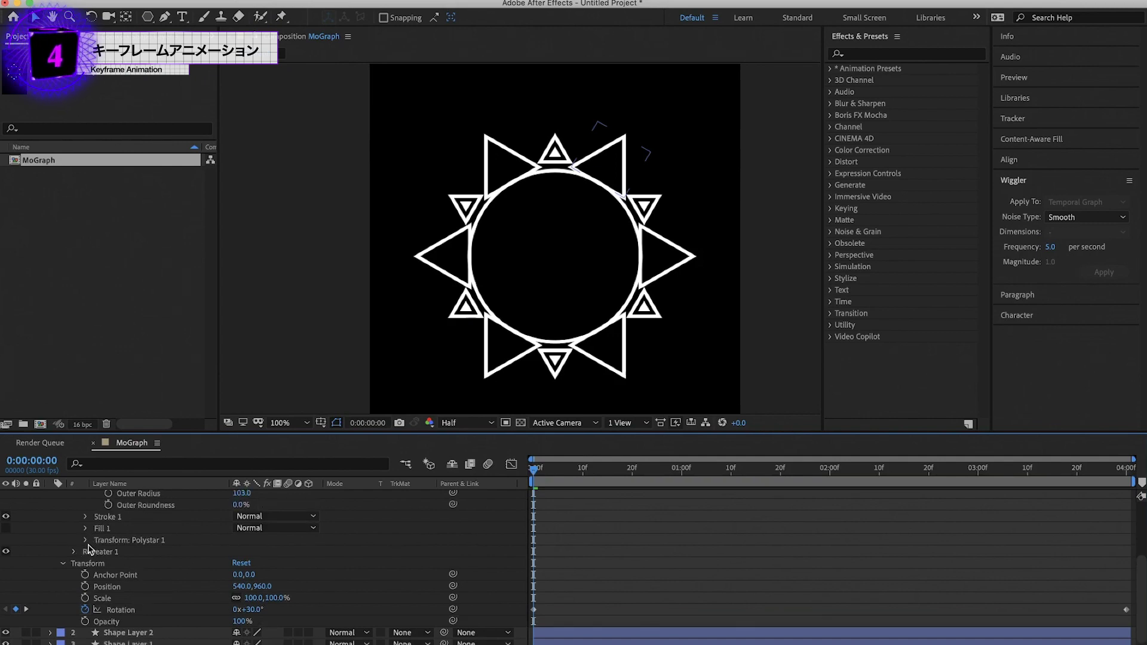
{"action": "left_click", "coordinate": [86, 540]}
{"action": "left_click", "coordinate": [129, 541]}
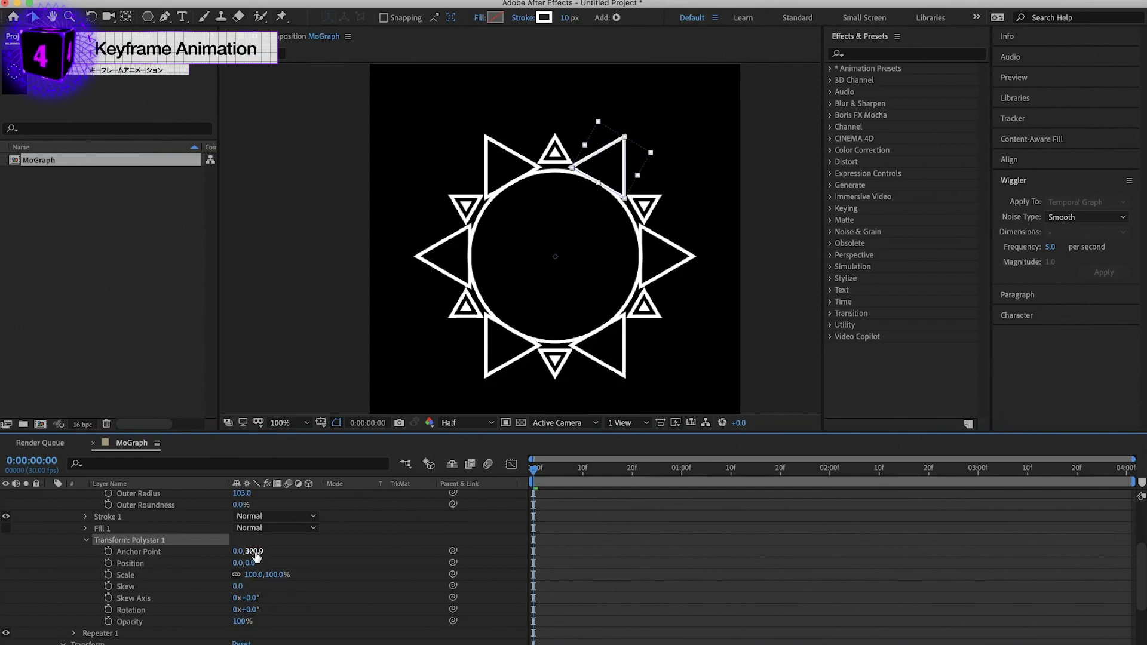
{"action": "left_click_drag", "start_coordinate": [256, 552], "coordinate": [351, 428]}
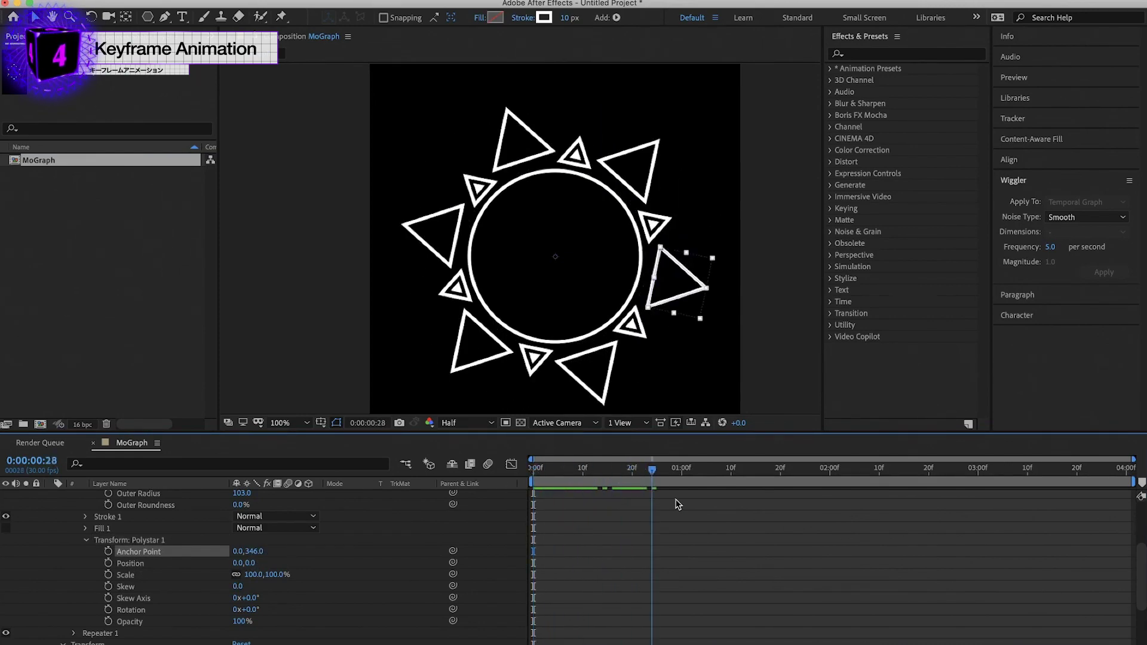
Step: Scrub back to the start and select all the ring's Rotation keyframes
{"action": "left_click_drag", "start_coordinate": [557, 475], "coordinate": [529, 555]}
{"action": "scroll", "coordinate": [594, 579], "scroll_direction": "down", "scroll_amount": 3}
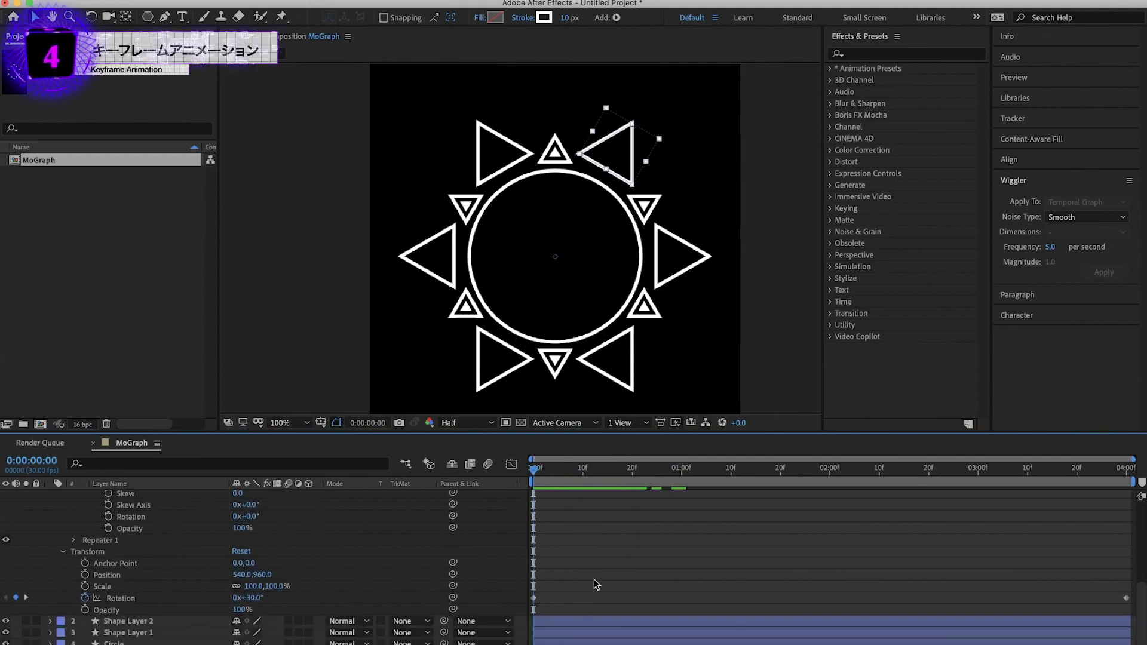
{"action": "left_click", "coordinate": [145, 597]}
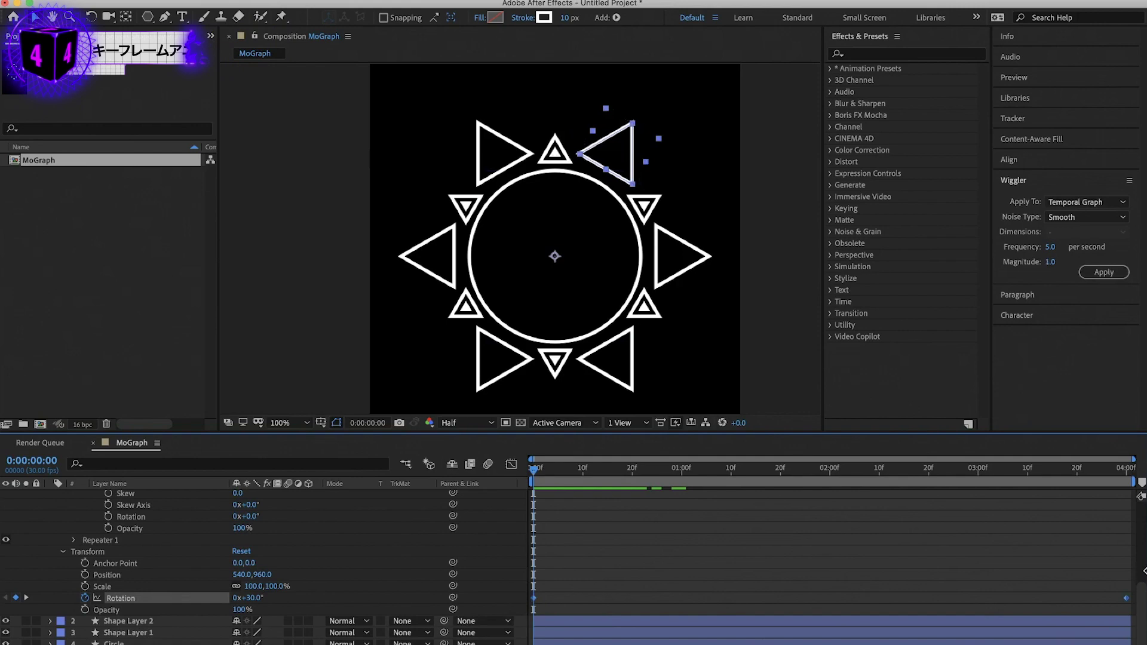
Step: Time-reverse the large ring's Rotation keyframes and preview the opposite spin
{"action": "right_click", "coordinate": [533, 597]}
{"action": "mouse_move", "coordinate": [519, 628]}
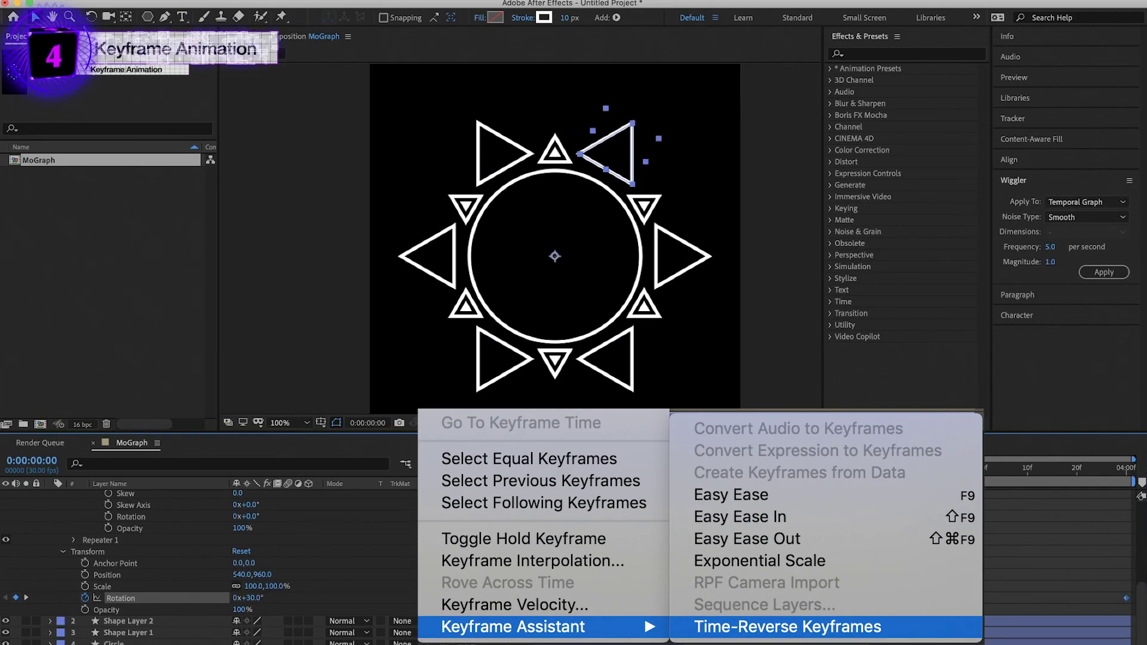
{"action": "left_click", "coordinate": [787, 627]}
{"action": "key", "text": "space"}
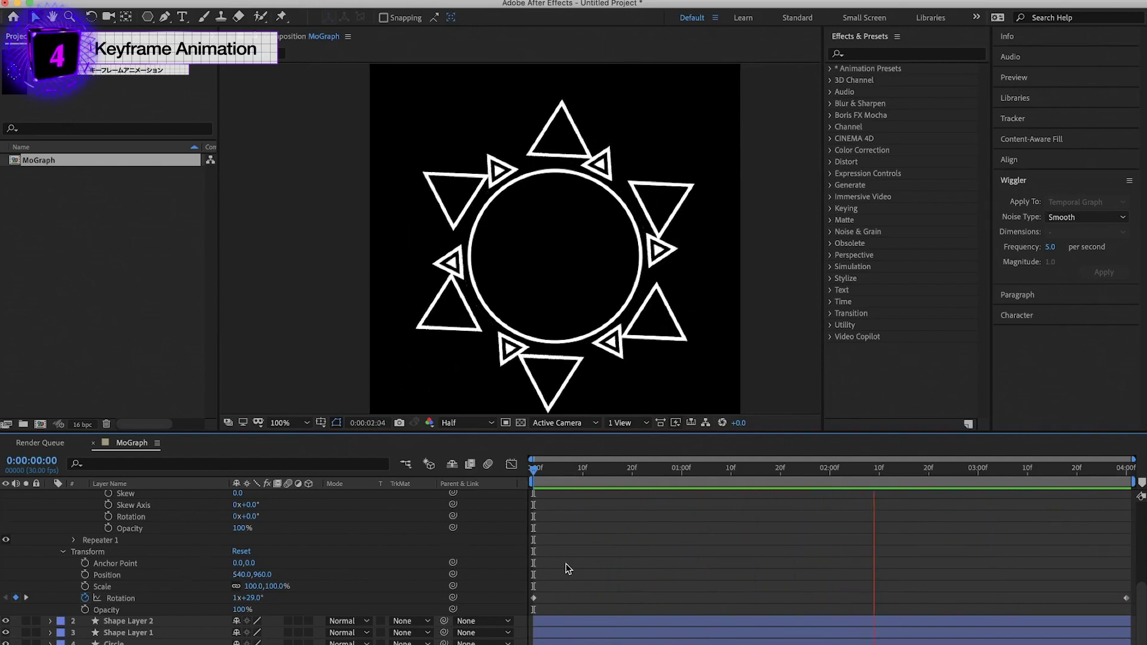
{"action": "key", "text": "space"}
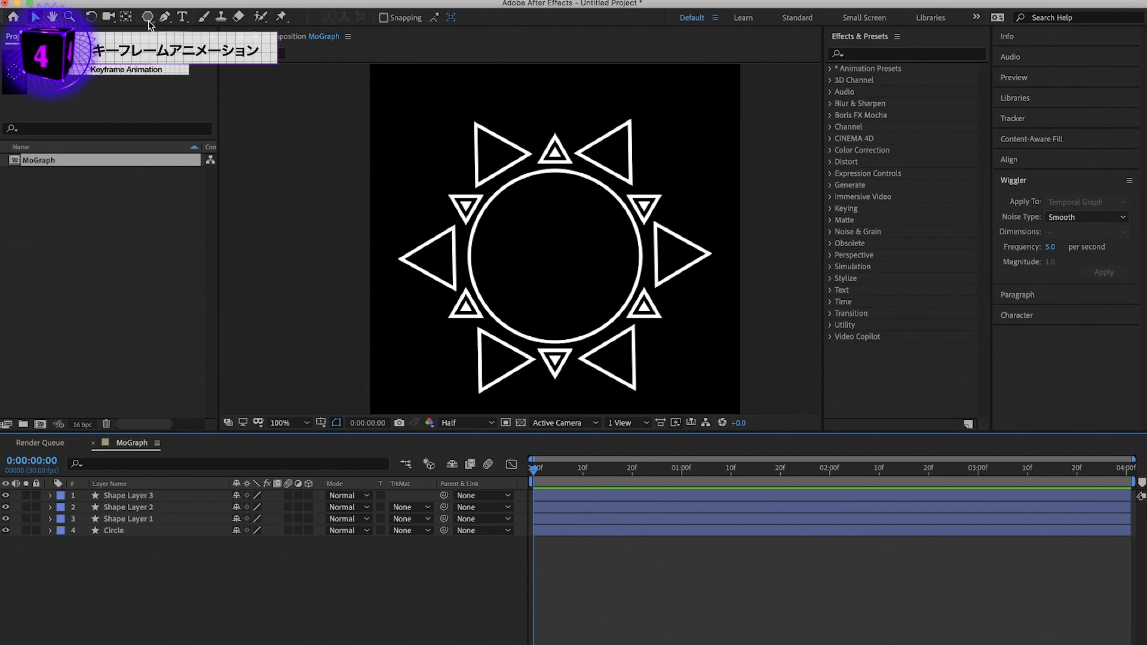
{"action": "left_click_drag", "start_coordinate": [149, 19], "coordinate": [199, 23]}
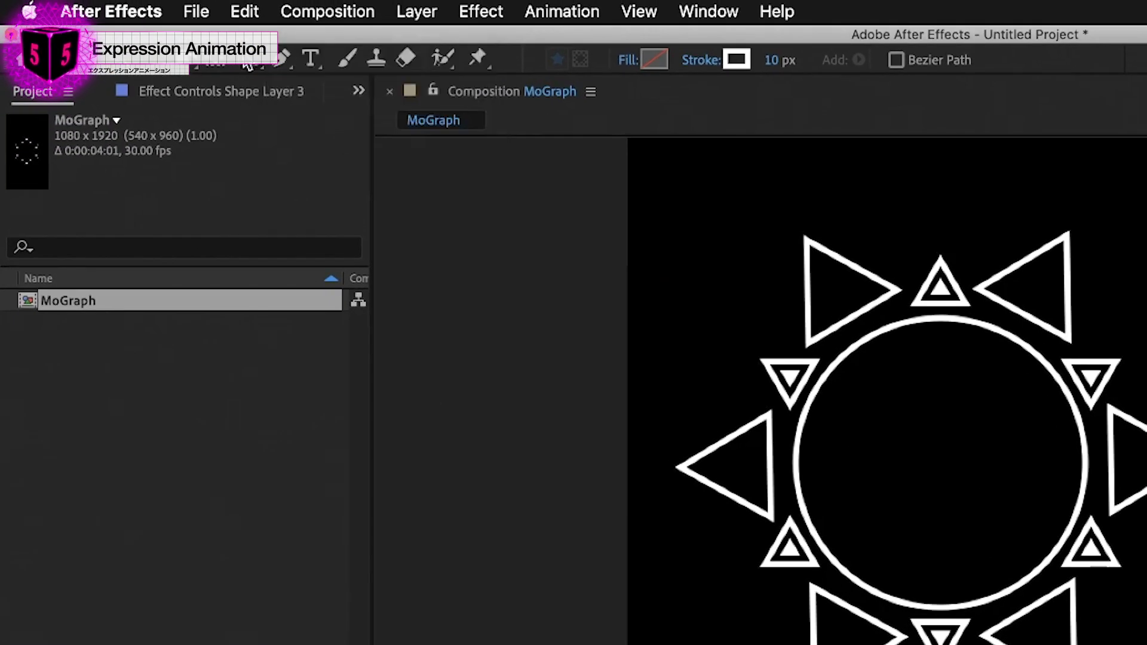
Step: Create a polygon layer with 6 points and Outer Radius 240 inside the circle
{"action": "double_click", "coordinate": [252, 59]}
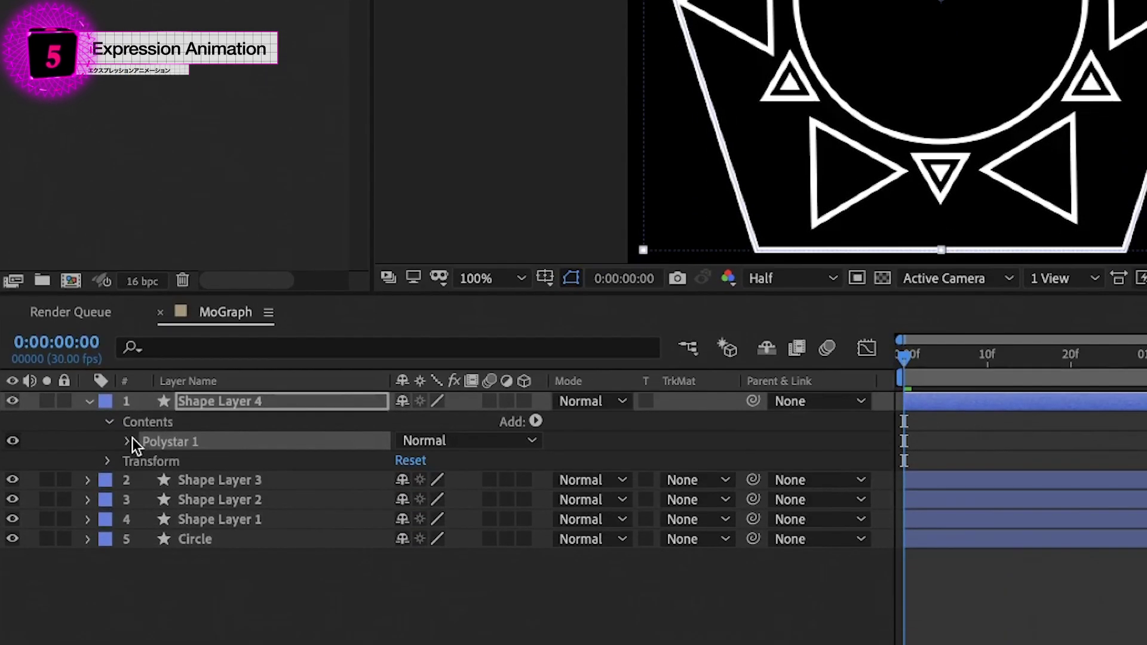
{"action": "left_click", "coordinate": [129, 441]}
{"action": "left_click", "coordinate": [146, 461]}
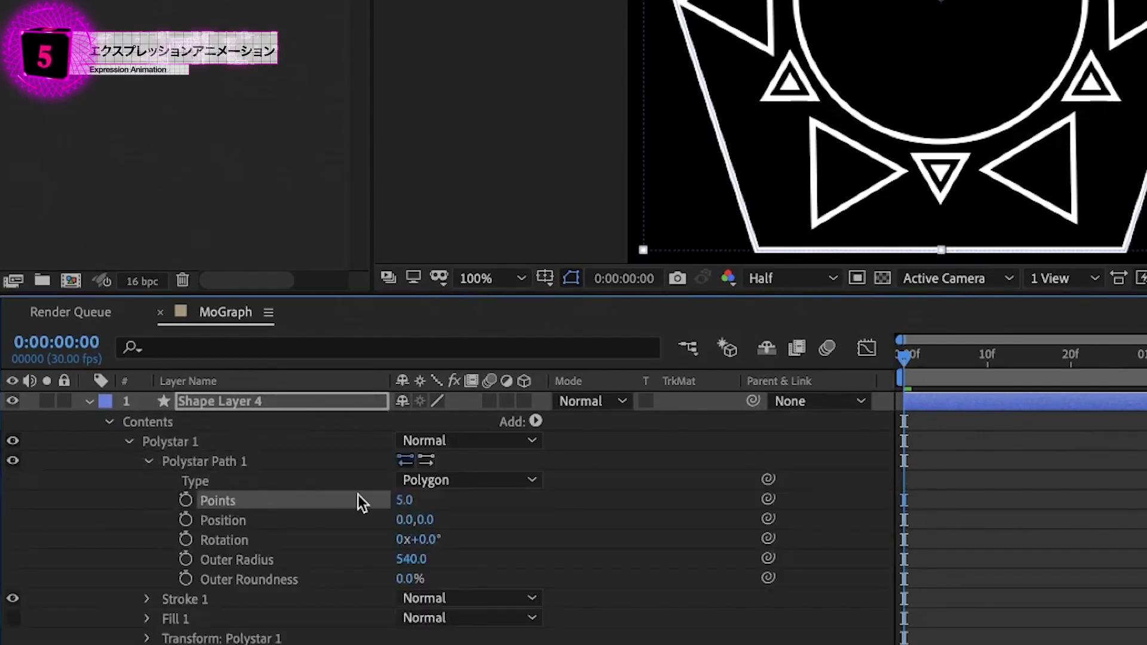
{"action": "key", "text": "Return"}
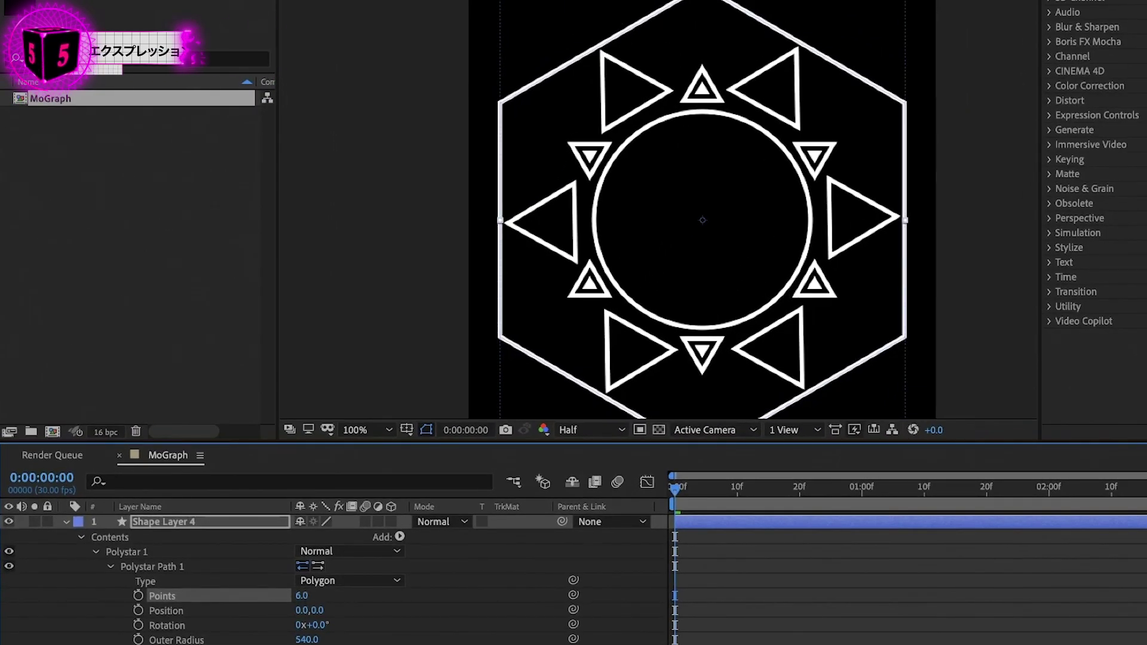
{"action": "scroll", "coordinate": [334, 579], "scroll_direction": "down", "scroll_amount": 1}
{"action": "left_click_drag", "start_coordinate": [303, 624], "coordinate": [55, 637]}
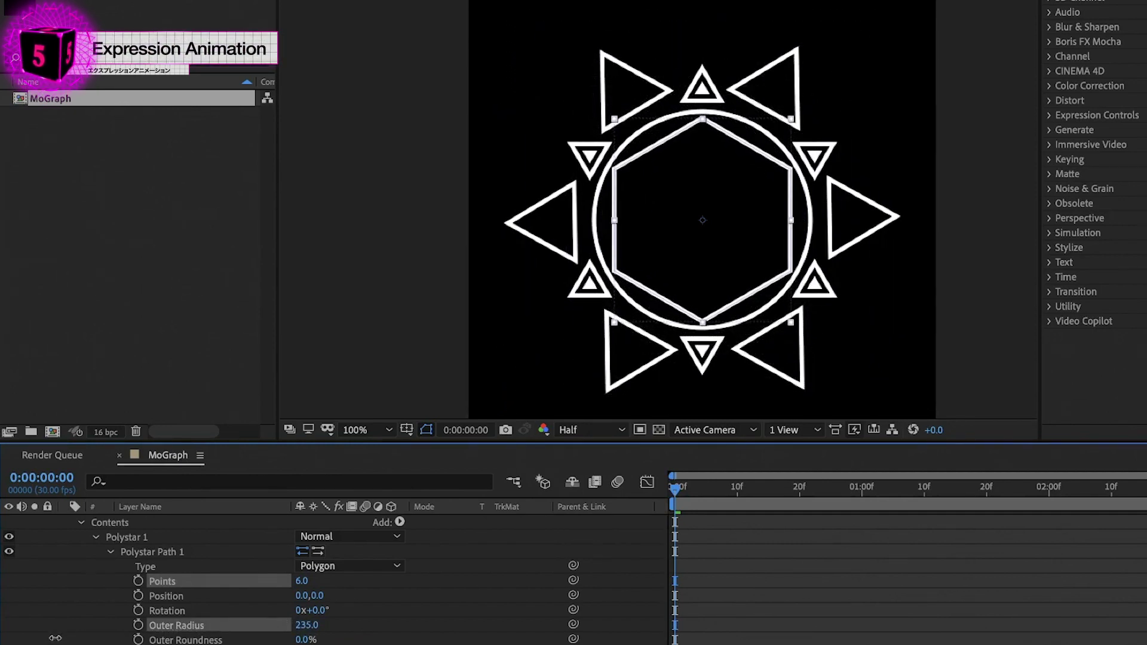
{"action": "left_click_drag", "start_coordinate": [55, 638], "coordinate": [61, 638]}
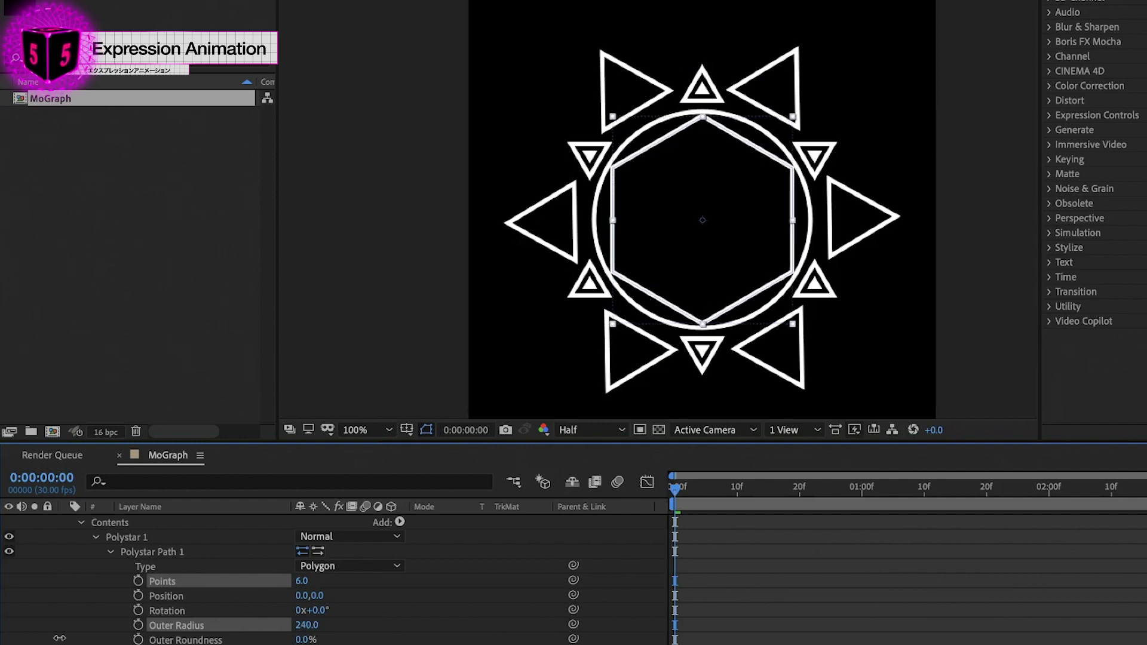
Step: Test-rotate the hexagon, then revert its rotation to 0°
{"action": "left_click", "coordinate": [842, 585]}
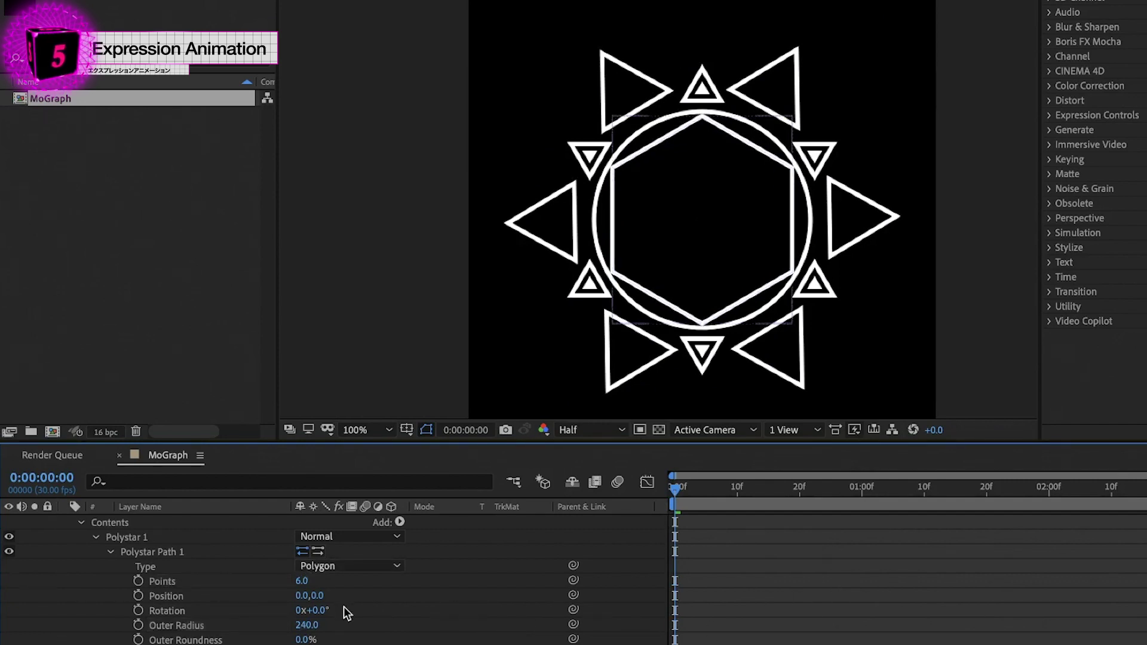
{"action": "scroll", "coordinate": [175, 542], "scroll_direction": "up", "scroll_amount": 1}
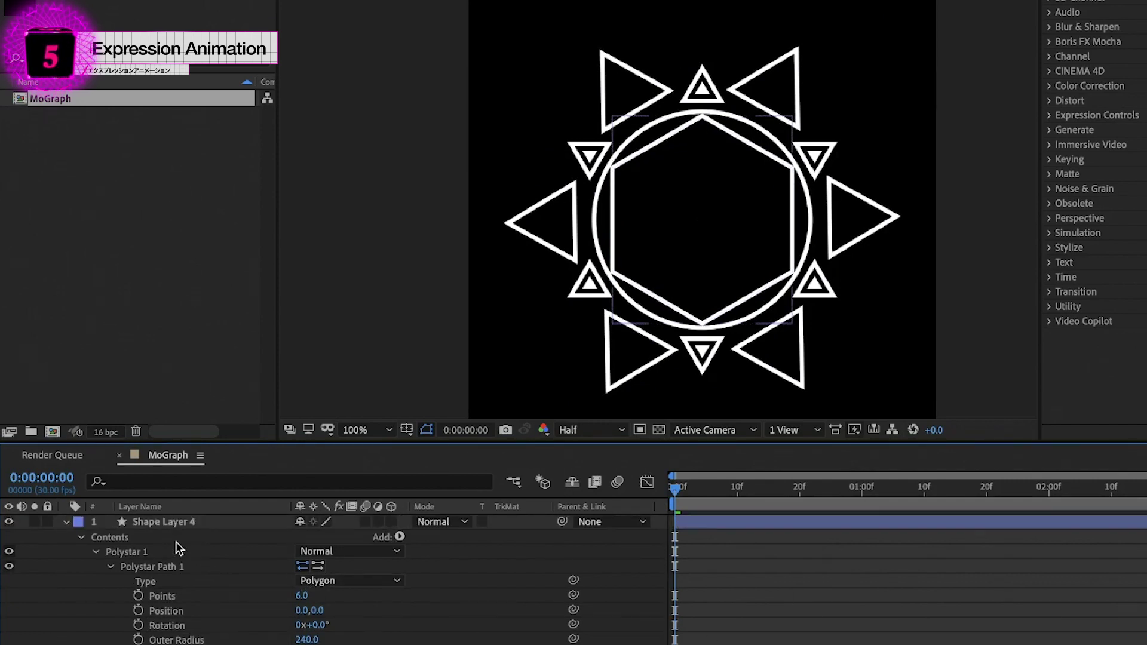
{"action": "scroll", "coordinate": [176, 543], "scroll_direction": "down", "scroll_amount": 3}
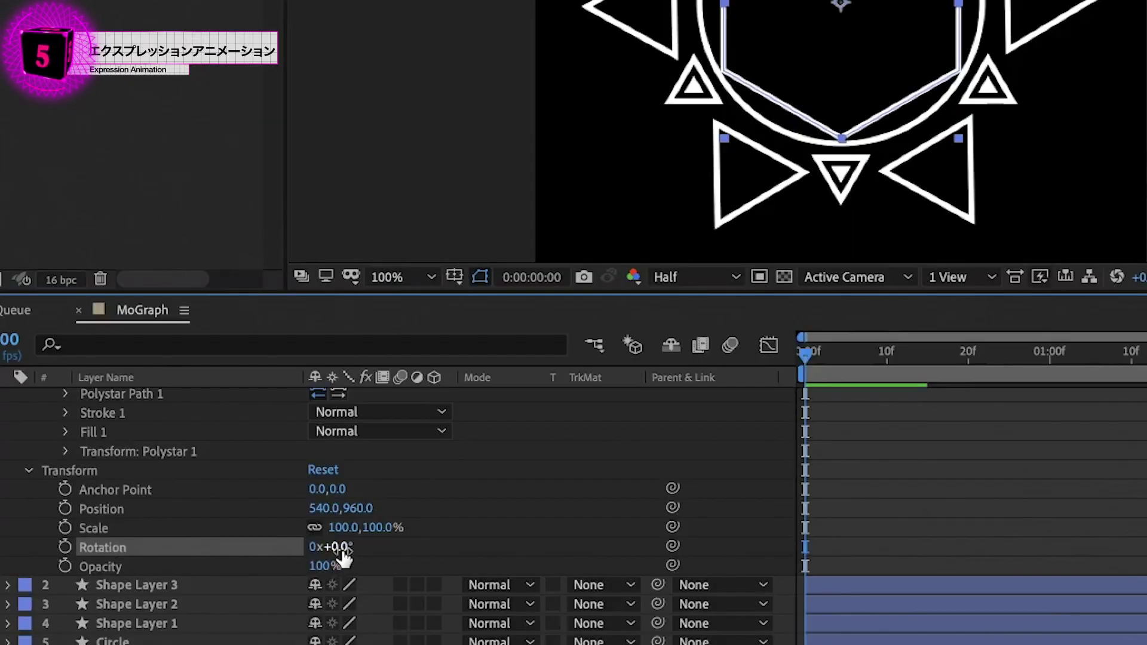
{"action": "left_click_drag", "start_coordinate": [339, 549], "coordinate": [89, 567]}
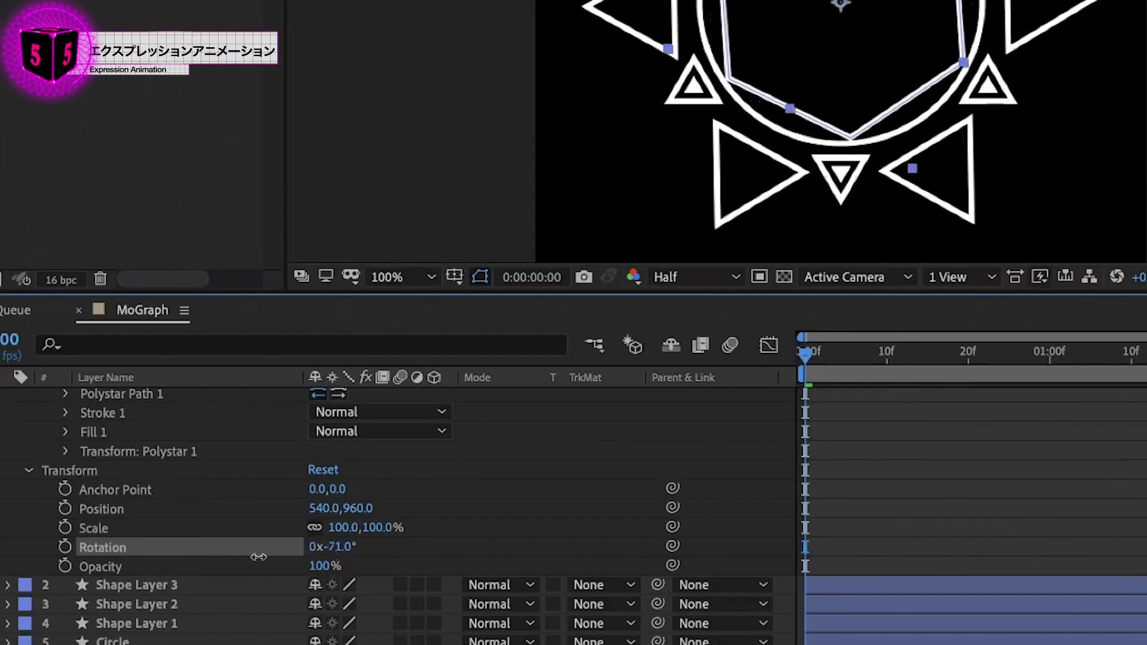
{"action": "left_click_drag", "start_coordinate": [89, 567], "coordinate": [52, 566]}
{"action": "key", "text": "ctrl+z"}
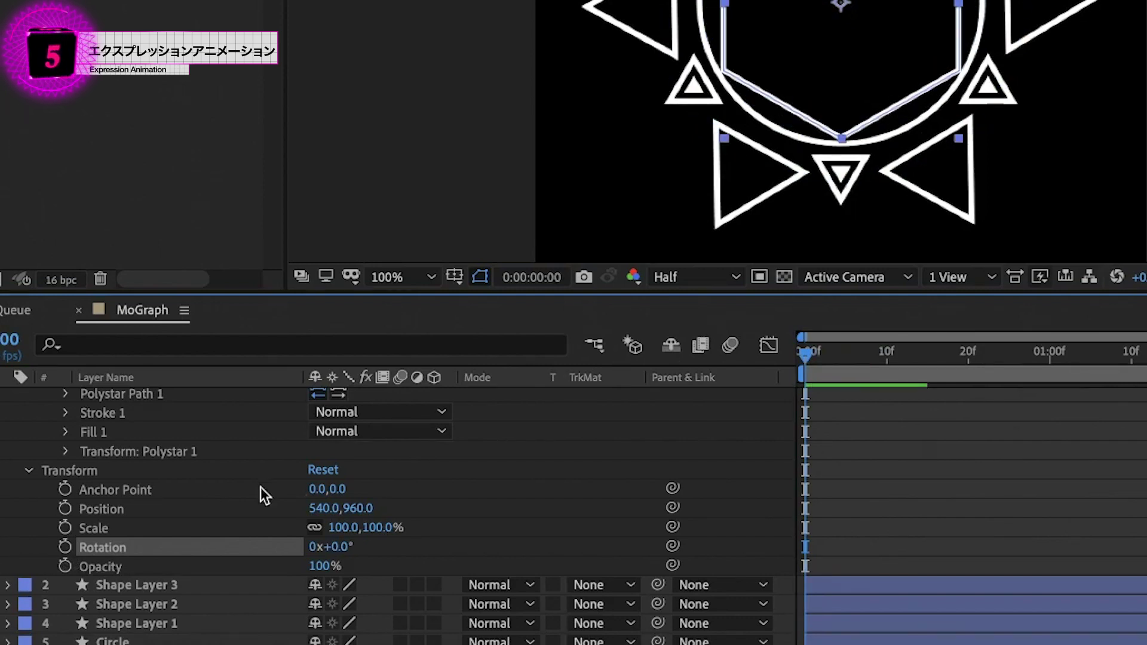
Step: Give the hexagon's Rotation the expression time*-30
{"action": "left_click", "coordinate": [65, 547], "text": "alt"}
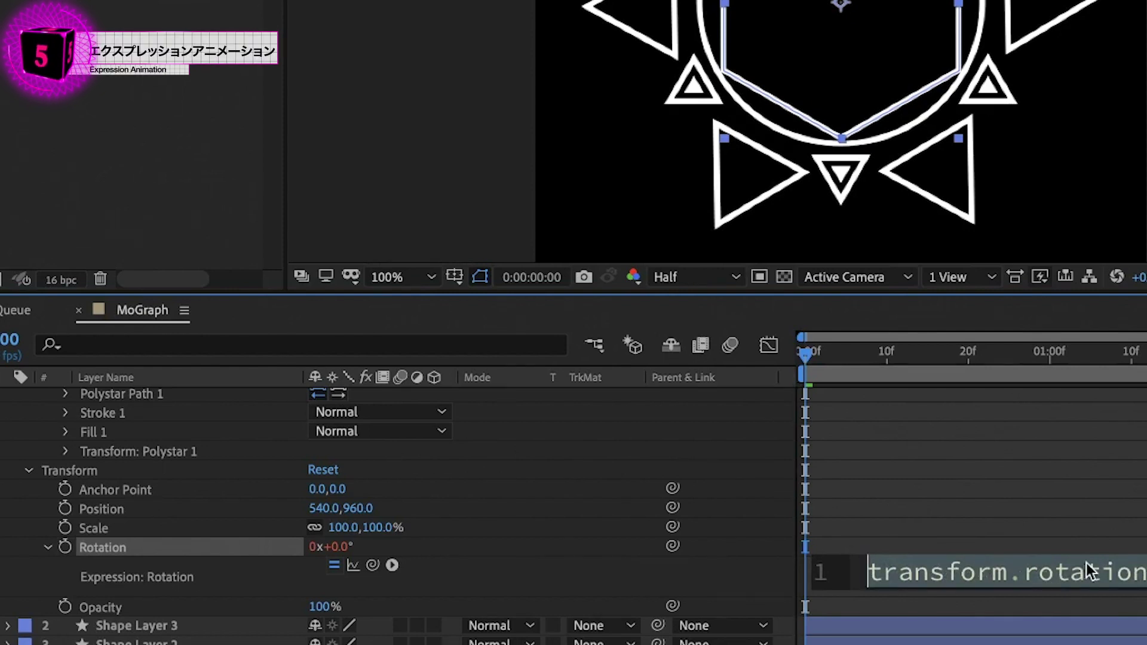
{"action": "type", "text": "time"}
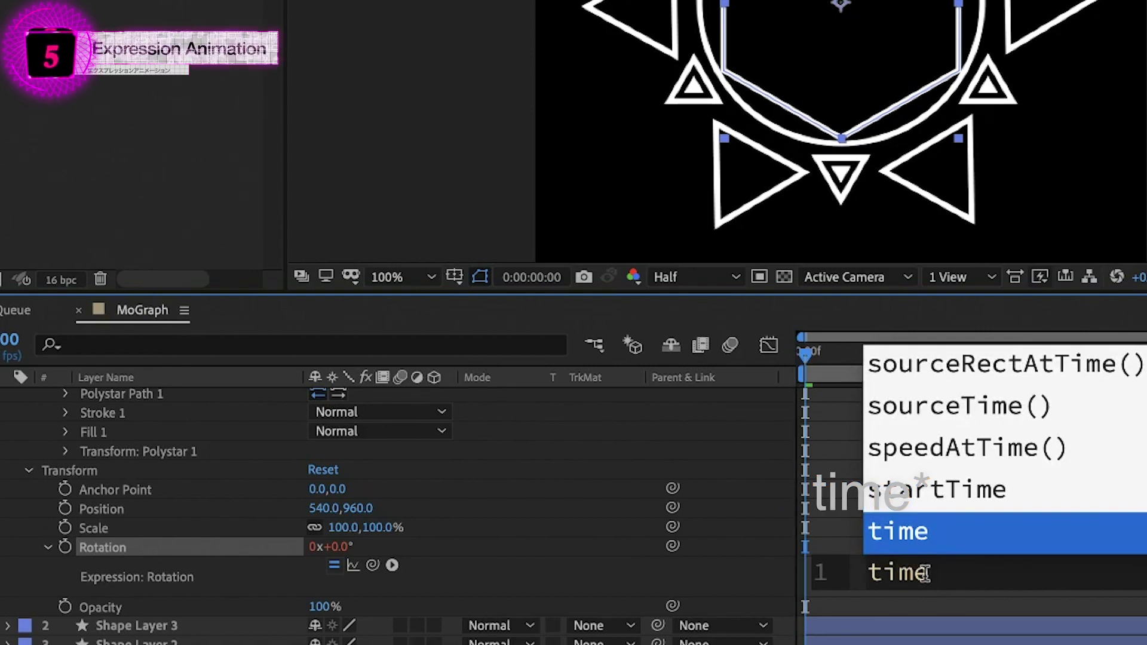
{"action": "type", "text": "*"}
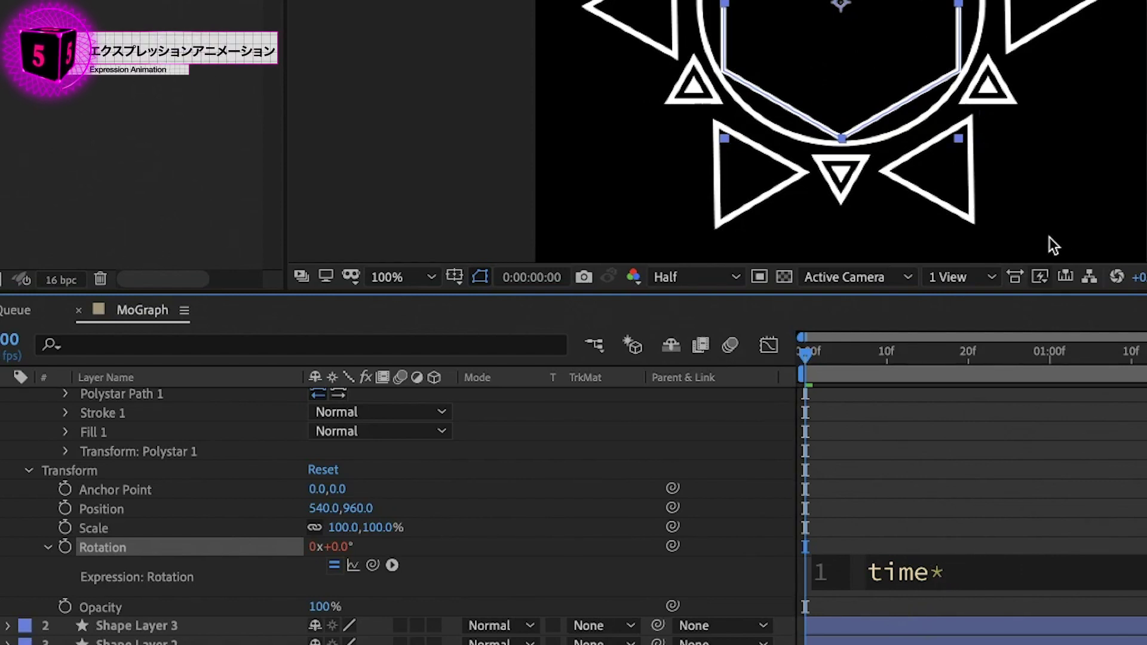
{"action": "type", "text": "-30"}
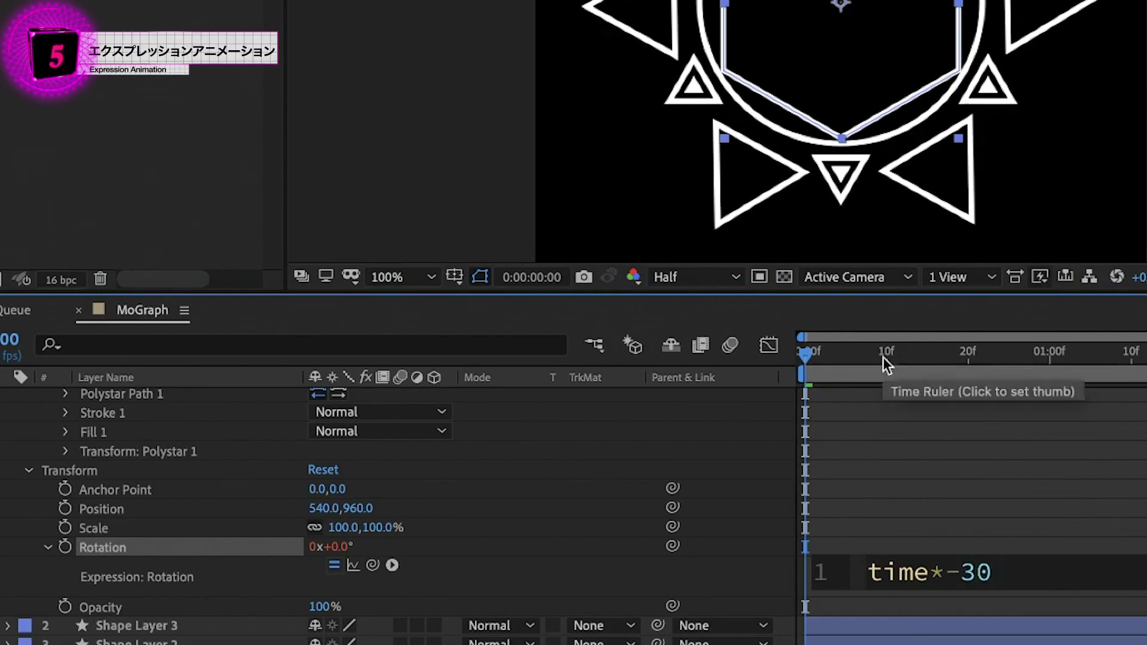
Step: Preview the spinning hexagons and collapse Shape Layer 5's properties
{"action": "key", "text": "space"}
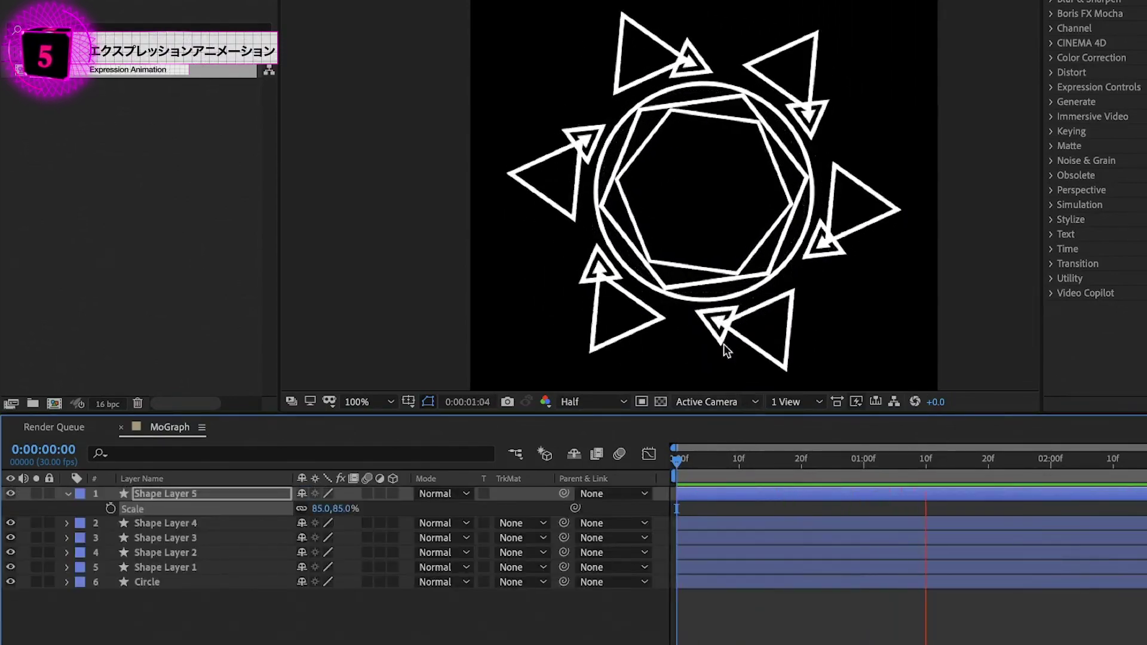
{"action": "left_click", "coordinate": [67, 494]}
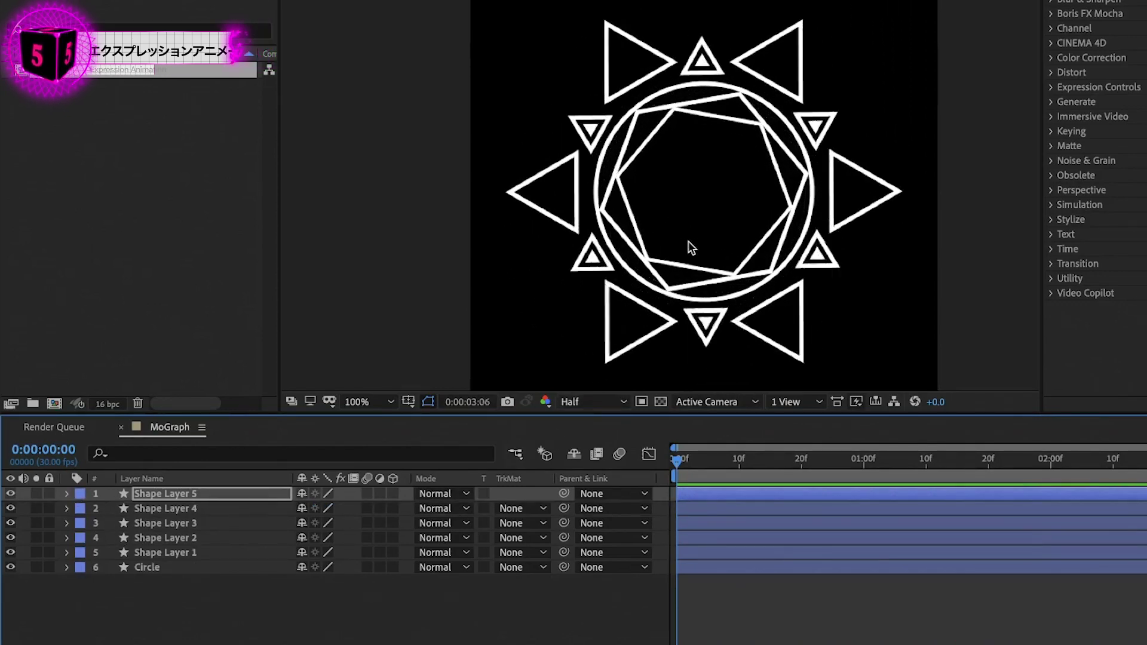
{"action": "scroll", "coordinate": [690, 248], "scroll_direction": "down", "scroll_amount": 2}
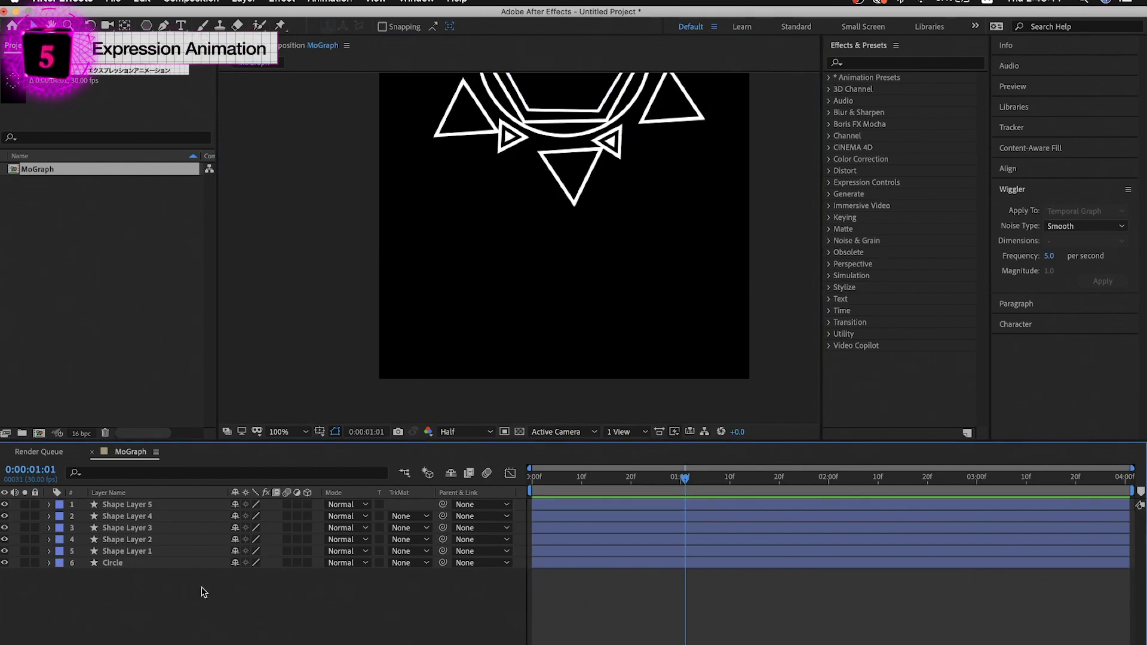
{"action": "left_click", "coordinate": [187, 26]}
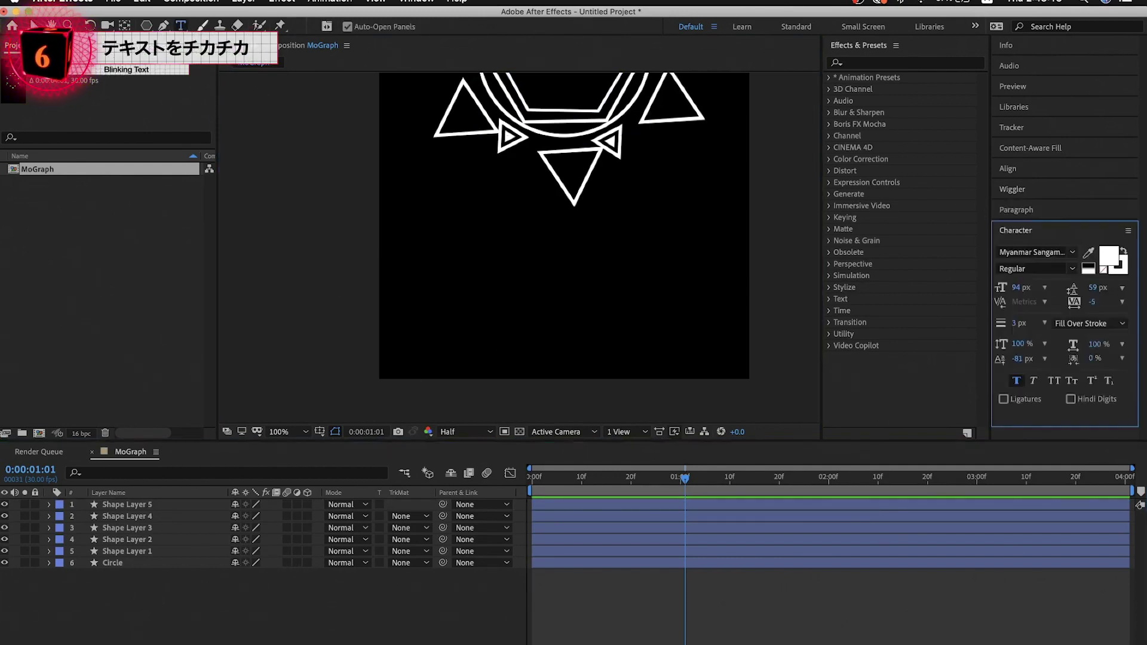
Step: Create a text layer reading '>ホームボタン押せや' in the composition
{"action": "left_click", "coordinate": [445, 335]}
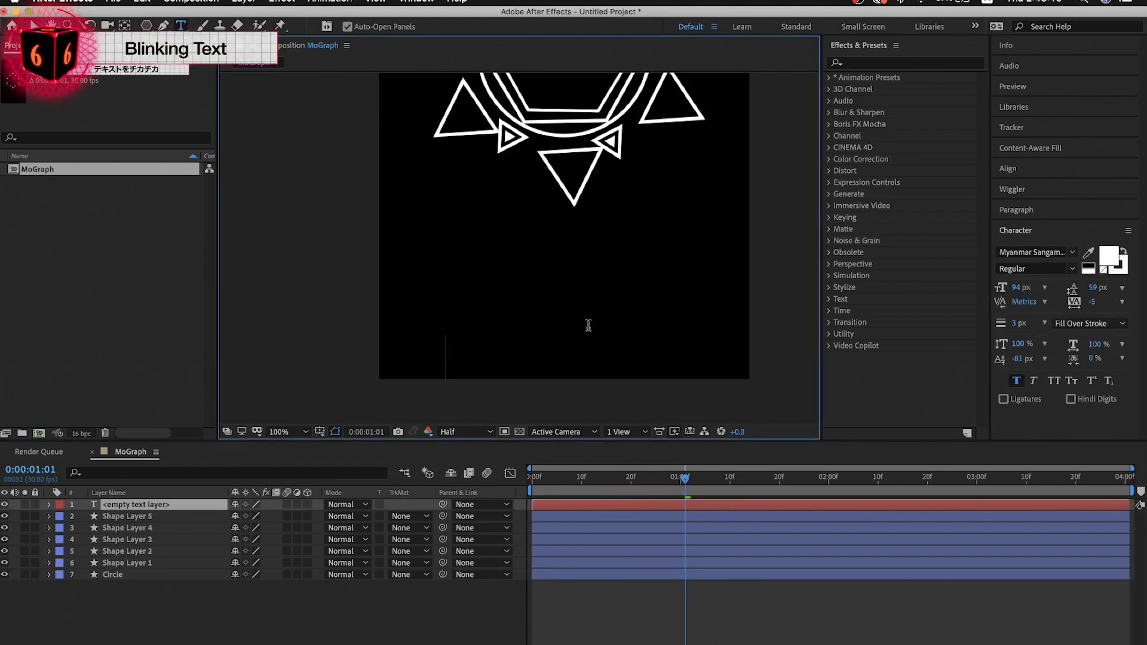
{"action": "type", "text": "ホームボタンを"}
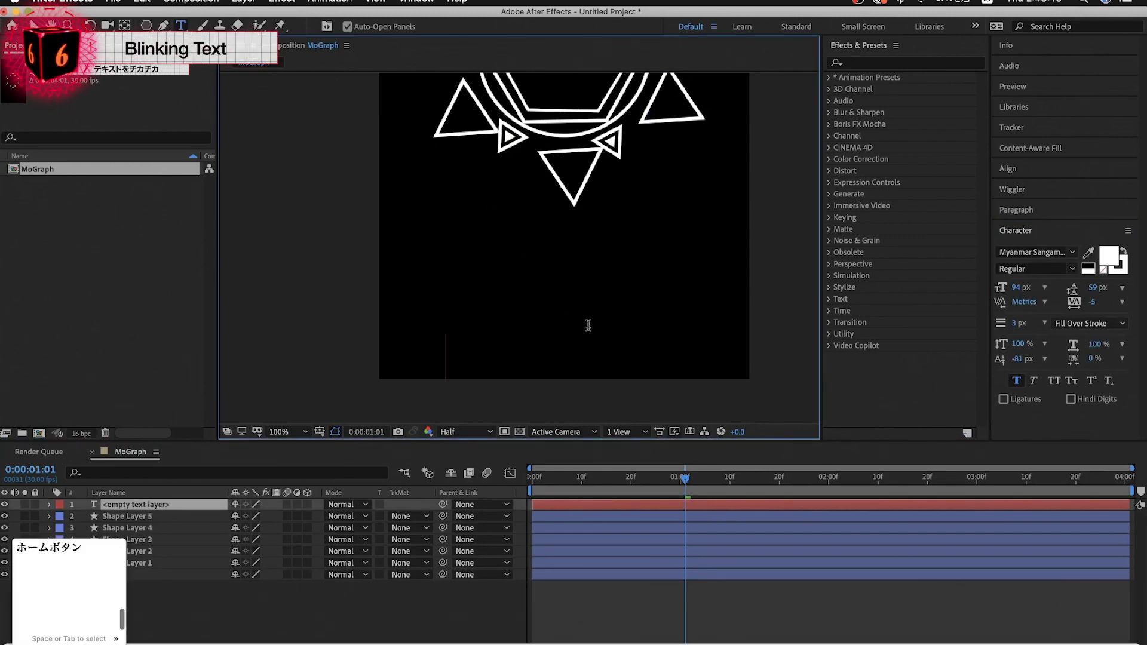
{"action": "key", "text": "Escape"}
{"action": "type", "text": "ホームボタン押せや"}
{"action": "key", "text": "Return"}
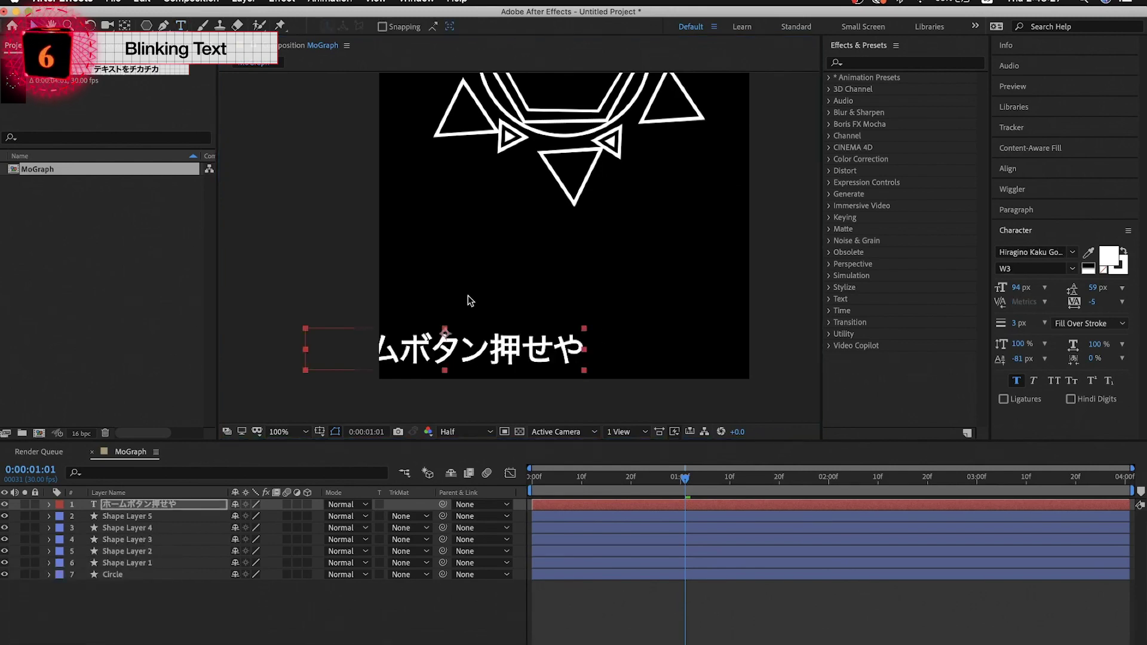
{"action": "triple_click", "coordinate": [535, 343]}
{"action": "key", "text": "Left"}
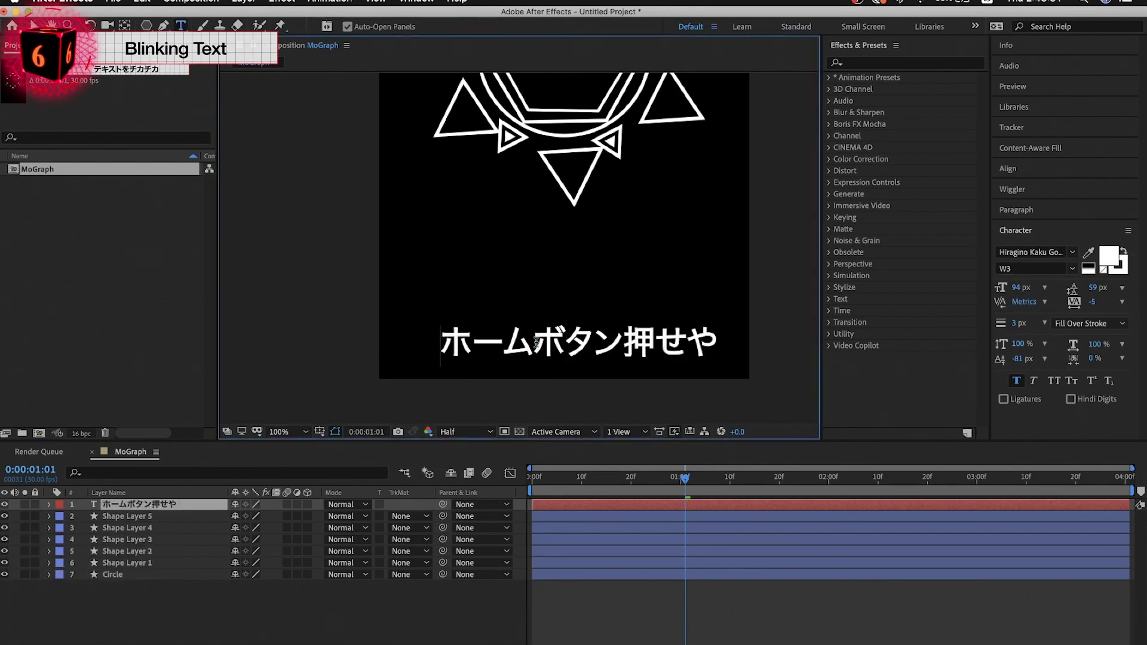
{"action": "type", "text": ">"}
{"action": "left_click", "coordinate": [167, 507]}
Step: Centre the text horizontally, nudge it up, and set its font size to 79 px
{"action": "key", "text": "v"}
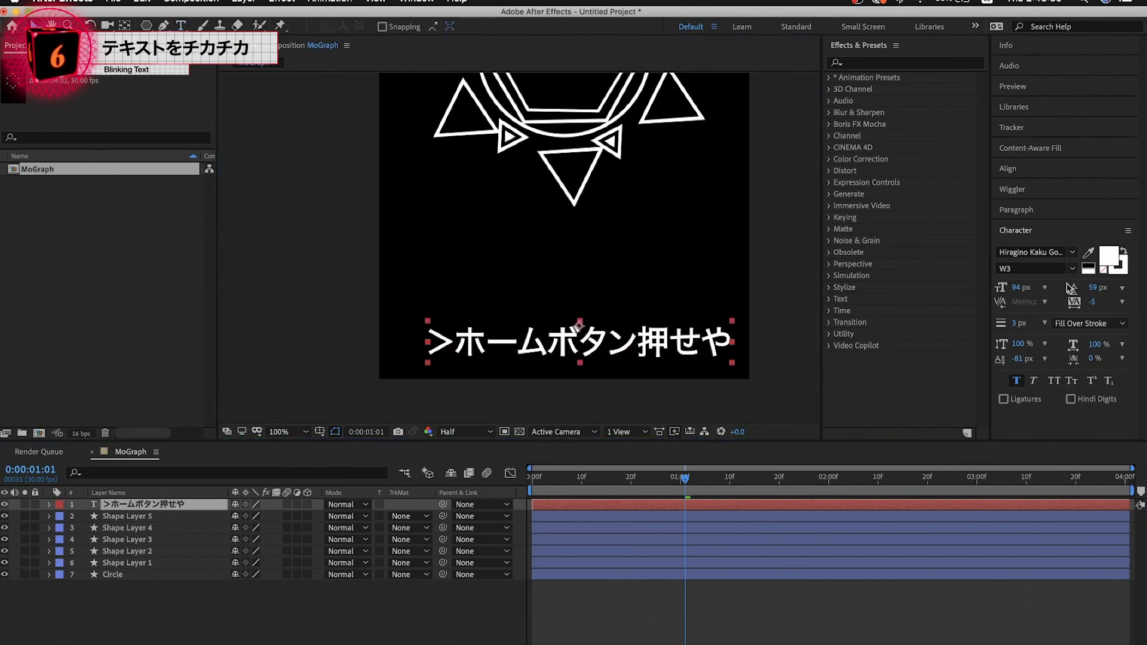
{"action": "left_click", "coordinate": [1016, 169]}
{"action": "left_click", "coordinate": [1029, 203]}
{"action": "left_click_drag", "start_coordinate": [635, 349], "coordinate": [629, 339]}
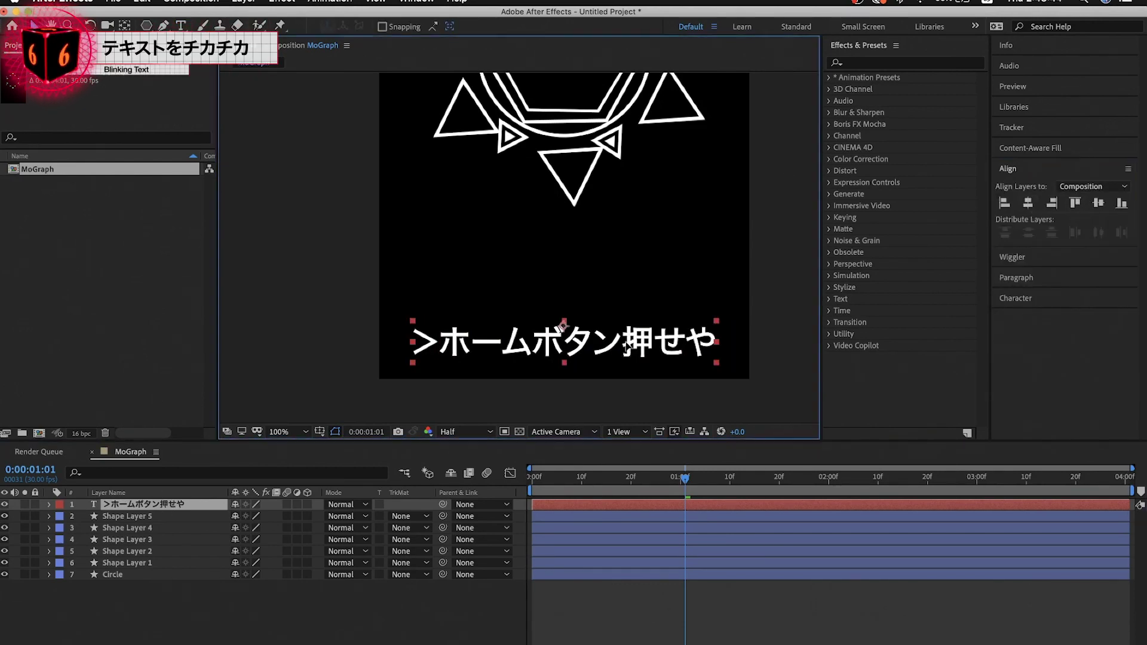
{"action": "left_click", "coordinate": [1036, 298]}
{"action": "left_click_drag", "start_coordinate": [1017, 287], "coordinate": [1008, 287]}
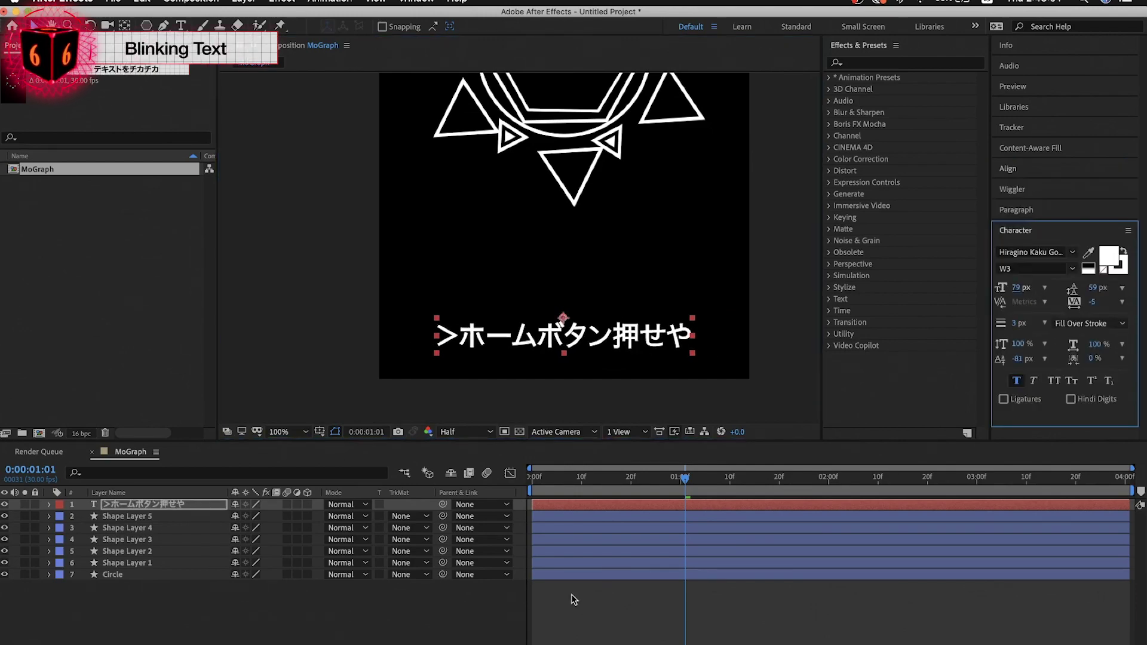
Step: Return to the start and reveal the text layer's Opacity property
{"action": "left_click", "coordinate": [448, 621]}
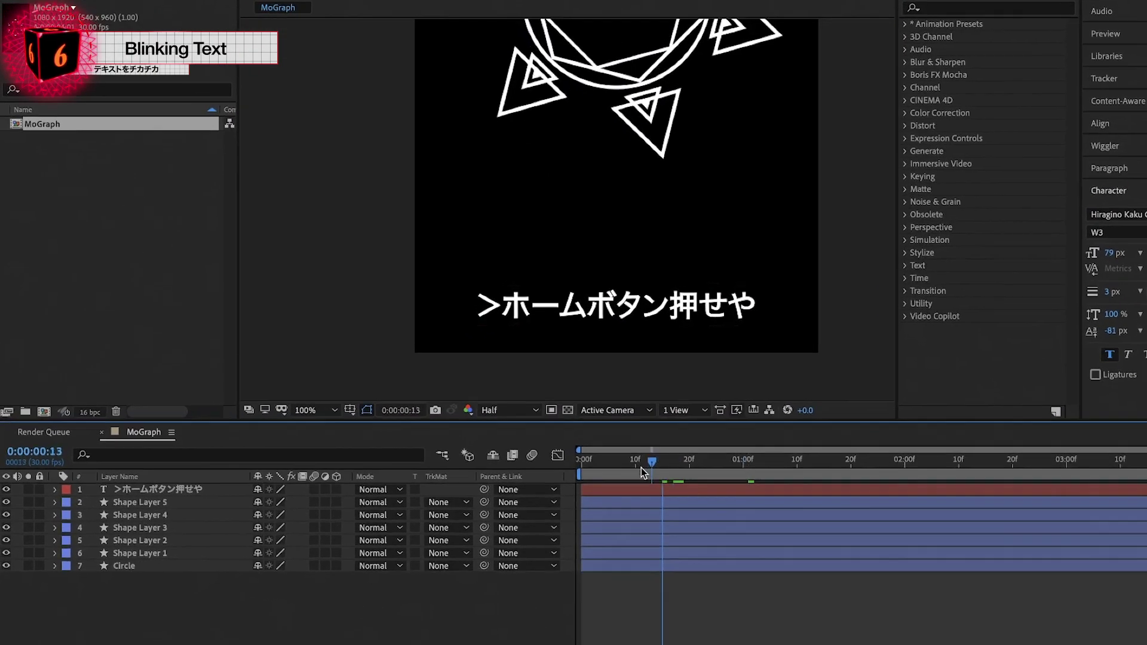
{"action": "left_click_drag", "start_coordinate": [685, 477], "coordinate": [529, 477]}
{"action": "left_click", "coordinate": [760, 445]}
{"action": "key", "text": "t"}
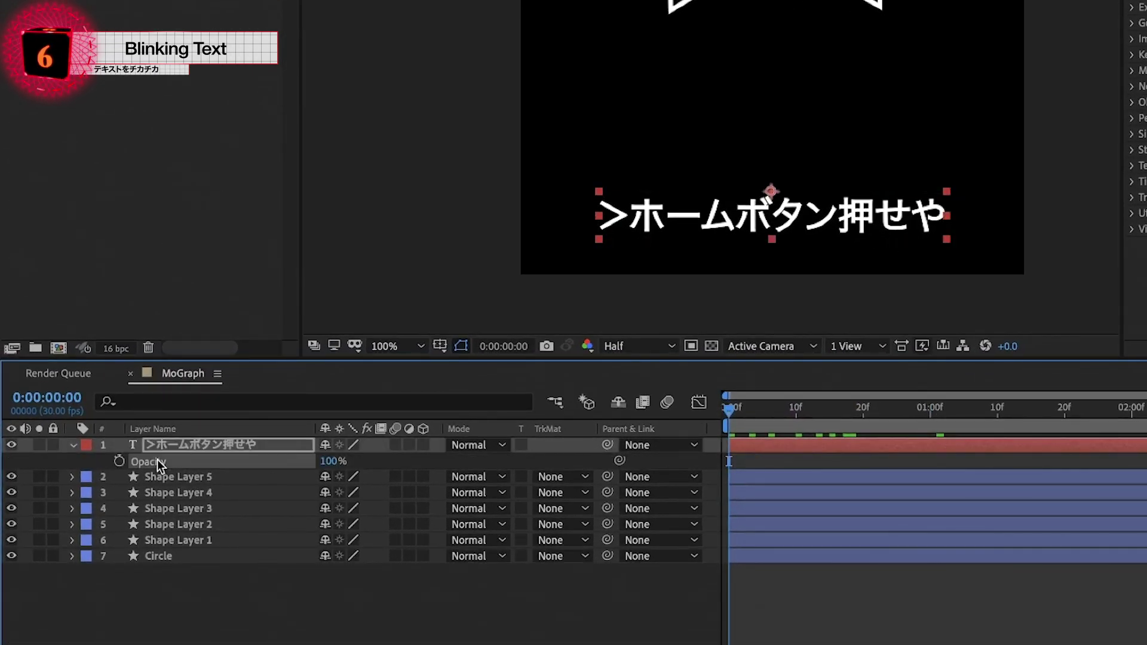
Step: Start the text's Opacity animation with 100% keyframes at 0f and 1:00
{"action": "left_click", "coordinate": [119, 460]}
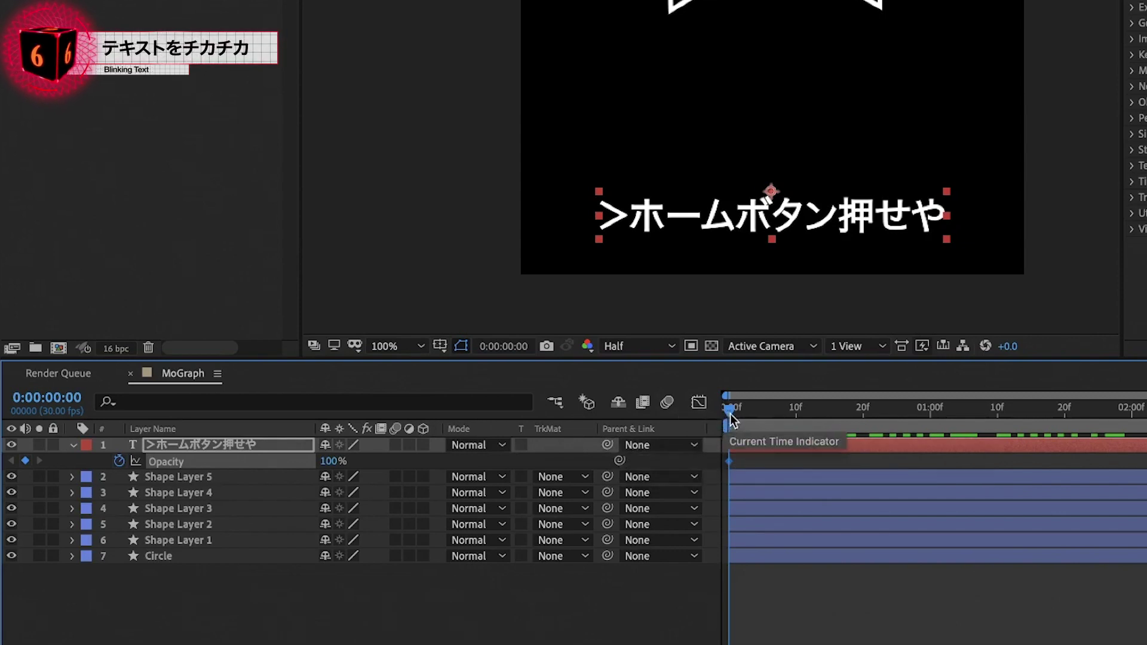
{"action": "left_click_drag", "start_coordinate": [729, 411], "coordinate": [930, 411]}
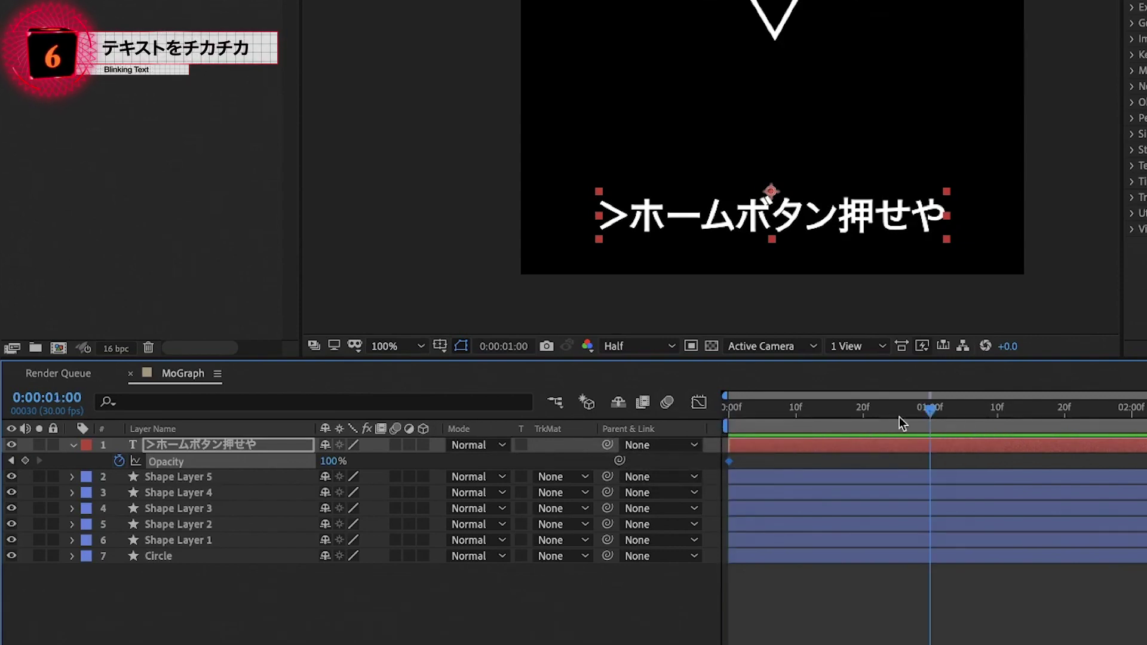
{"action": "left_click", "coordinate": [24, 461]}
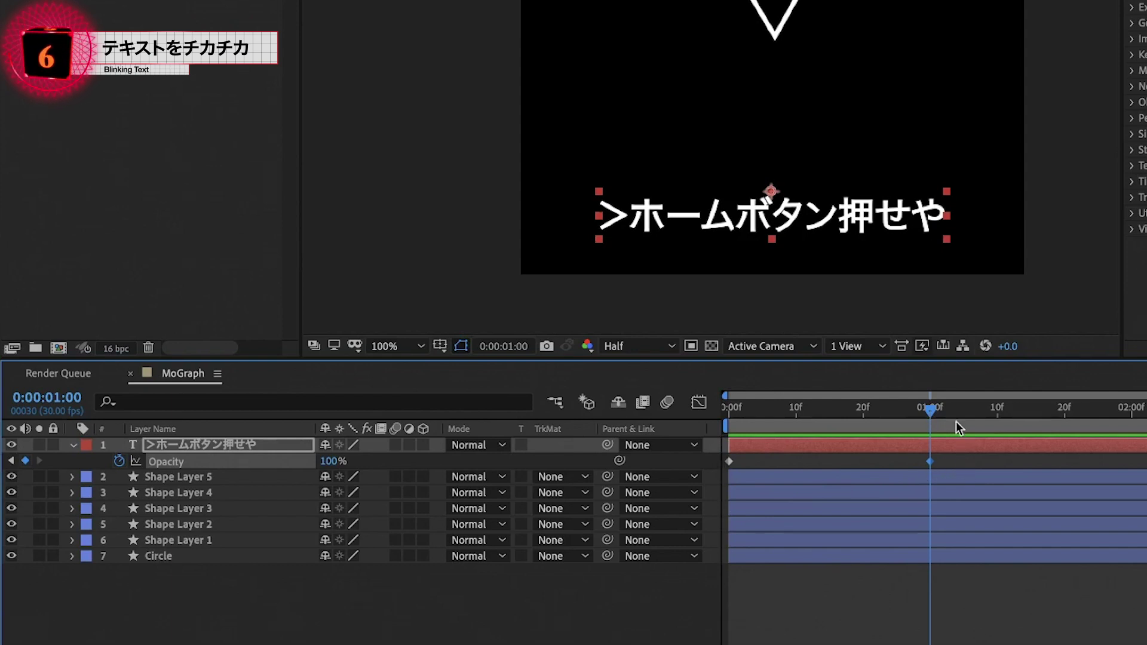
Step: Add Opacity keys of 50% at 1:10 and 100% at 1:20, then preview the blink from the start
{"action": "left_click_drag", "start_coordinate": [943, 416], "coordinate": [996, 429]}
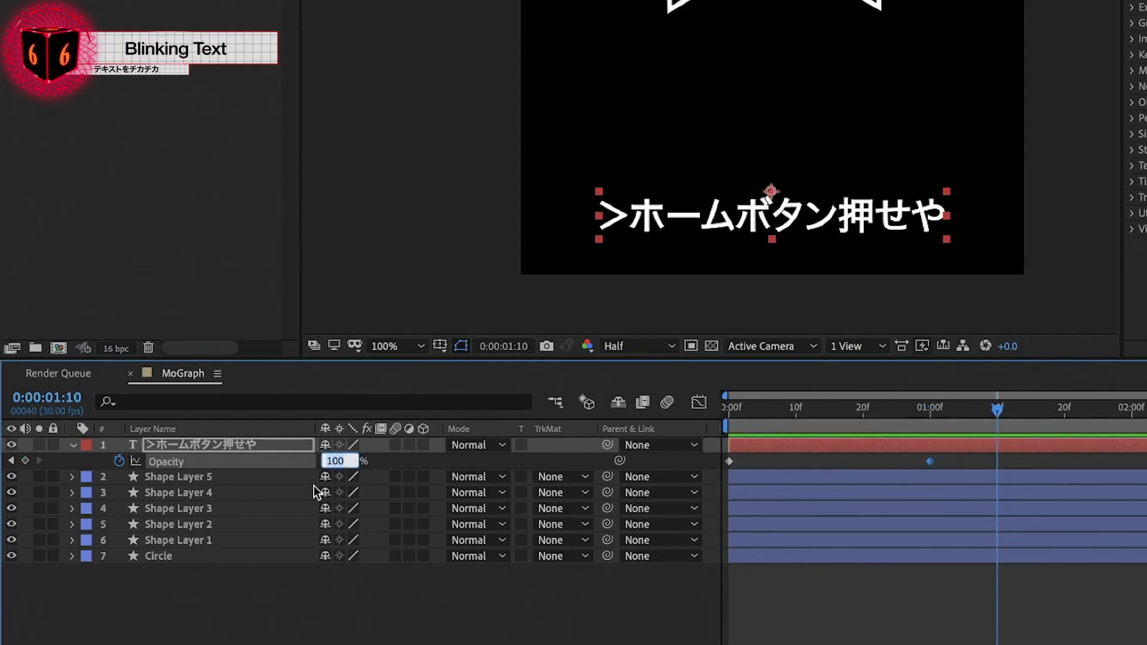
{"action": "type", "text": "50"}
{"action": "key", "text": "Return"}
{"action": "key", "text": "Return"}
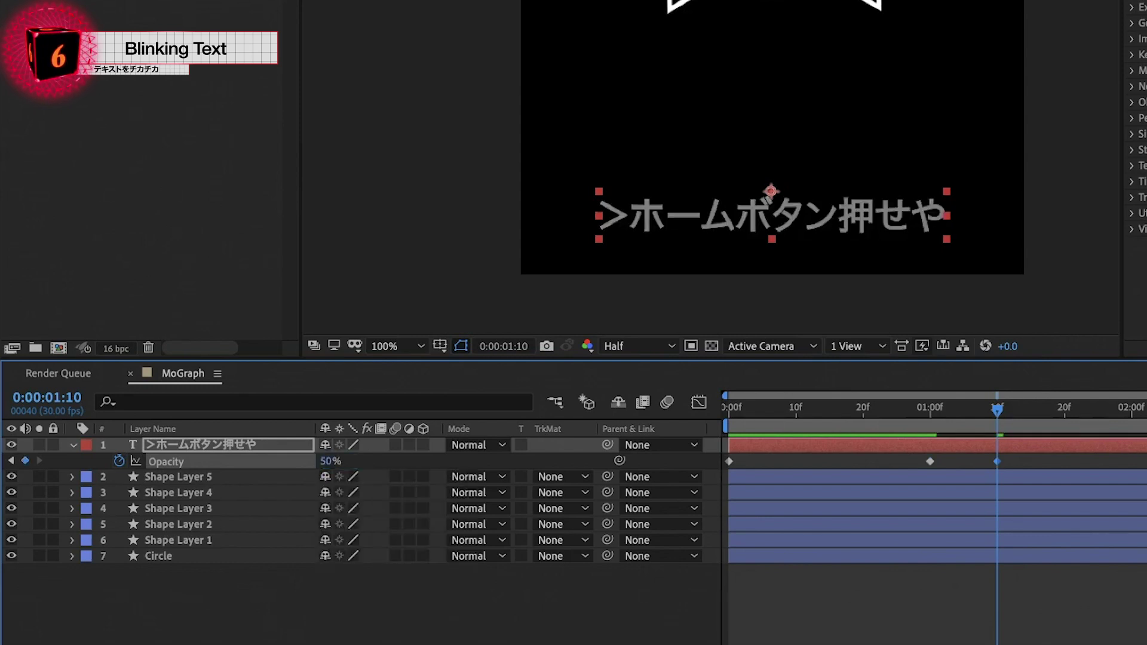
{"action": "left_click_drag", "start_coordinate": [740, 426], "coordinate": [1065, 411]}
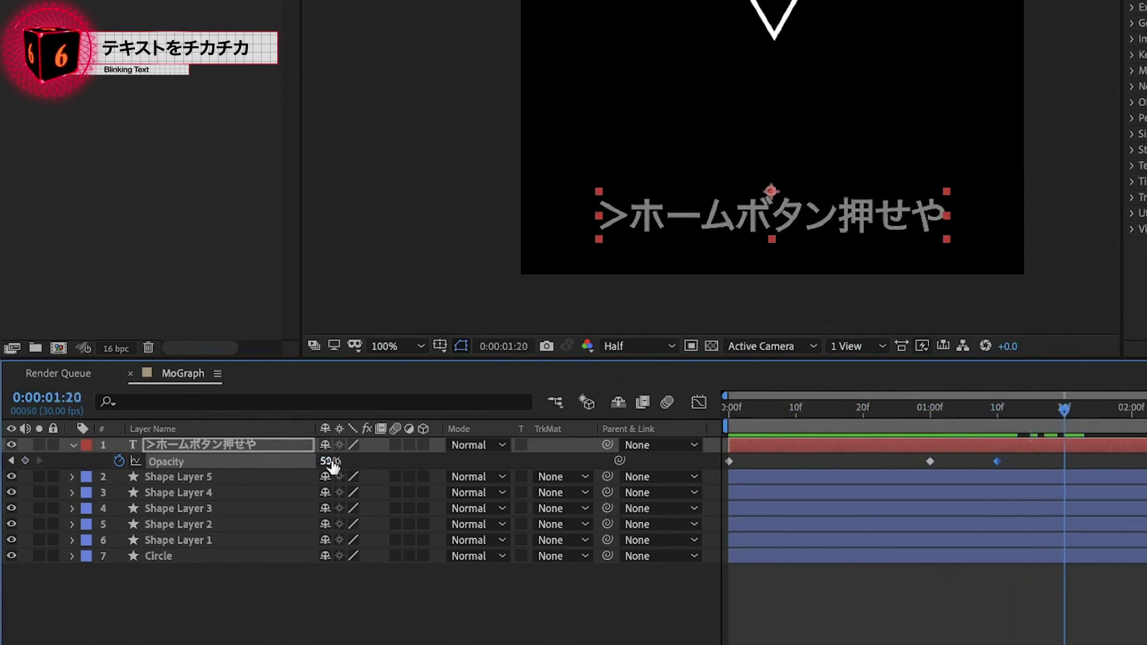
{"action": "type", "text": "100"}
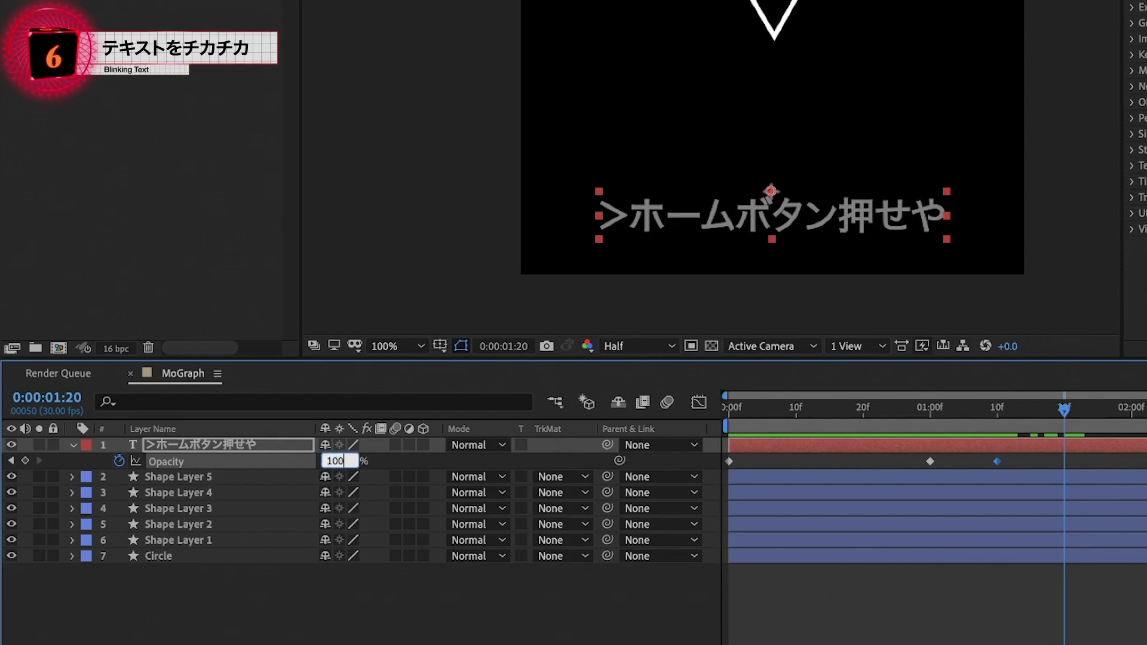
{"action": "key", "text": "Return"}
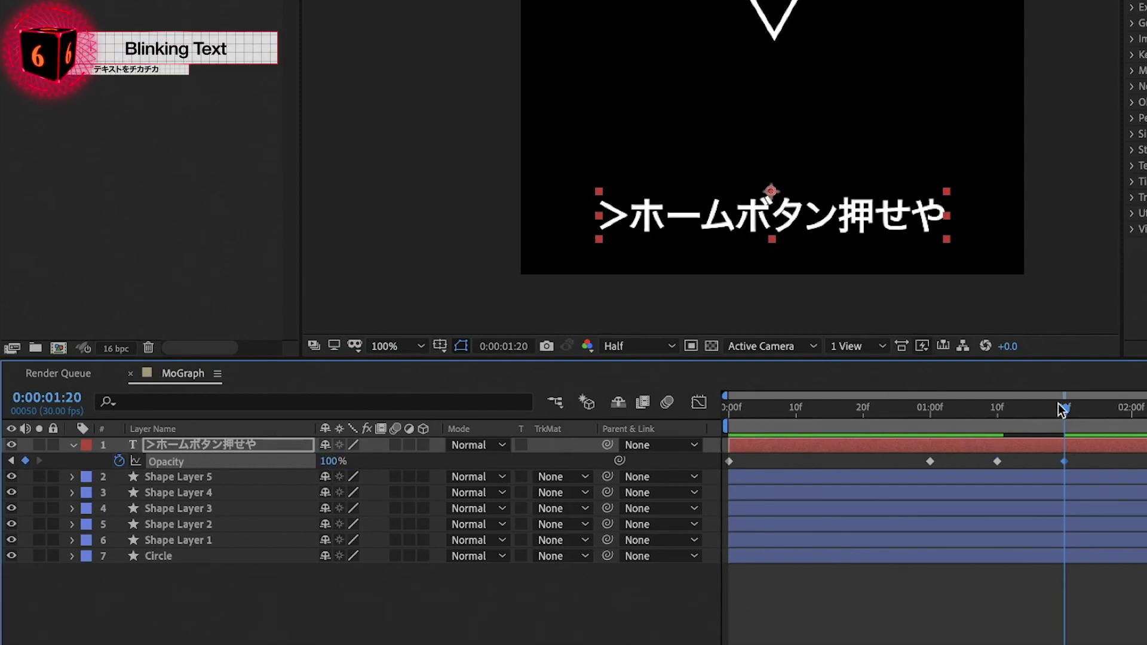
{"action": "left_click_drag", "start_coordinate": [1064, 411], "coordinate": [717, 402]}
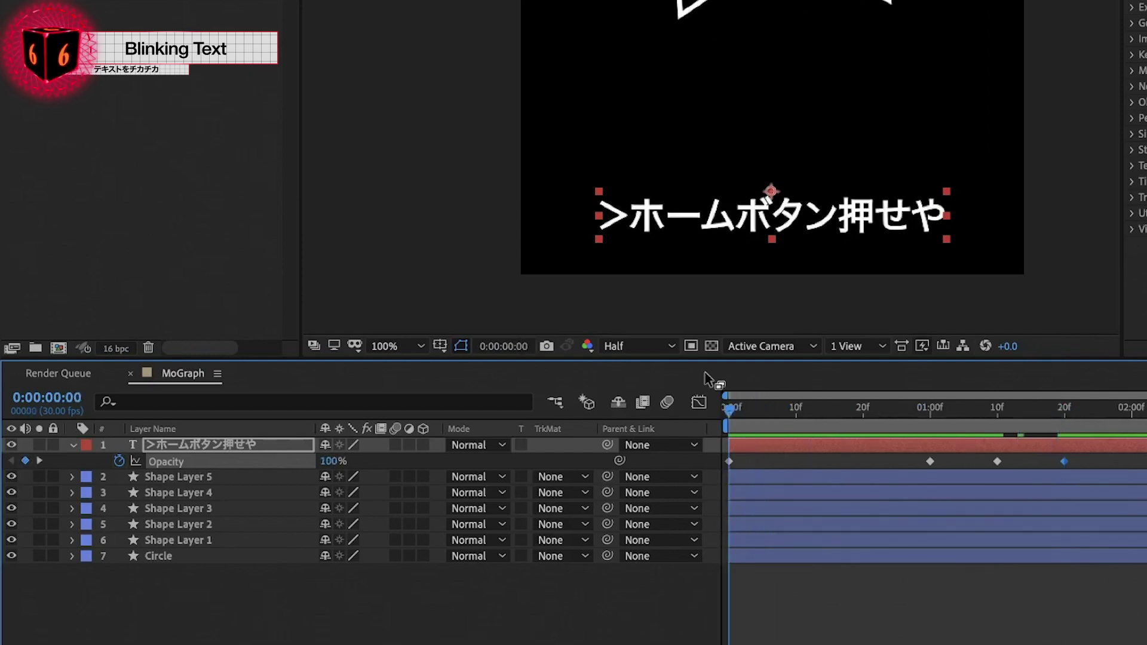
{"action": "key", "text": "space"}
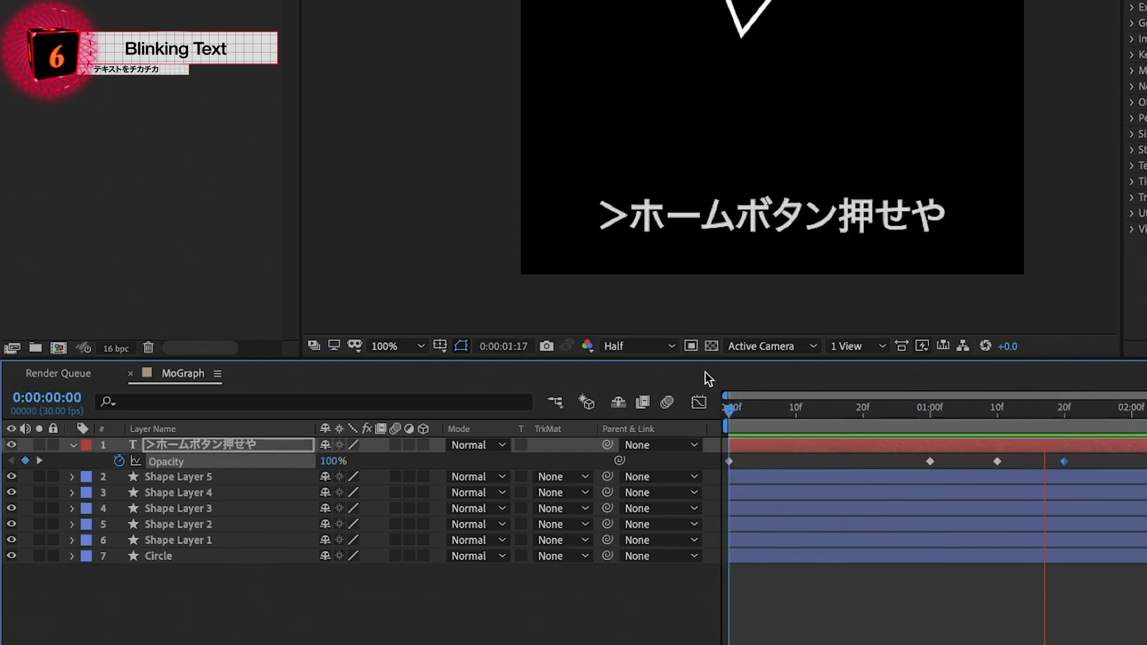
Step: Give the text's Opacity a loopOut(type = "cycle", numKeyframes = 0) expression from the Property menu
{"action": "left_click", "coordinate": [902, 412]}
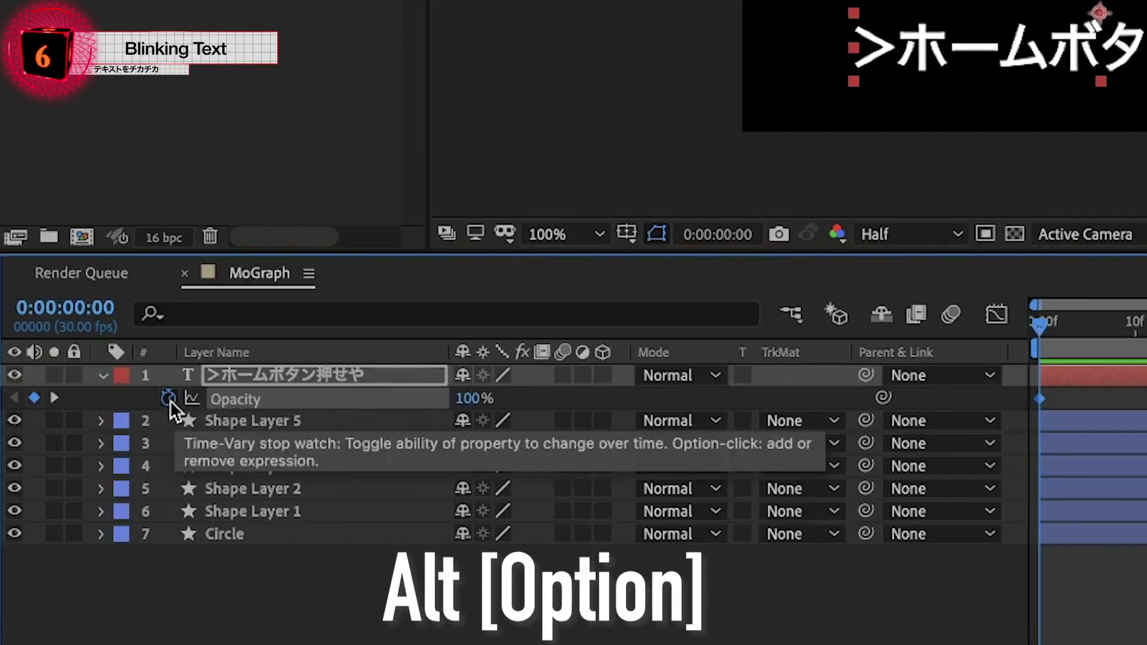
{"action": "left_click", "coordinate": [170, 399], "text": "alt"}
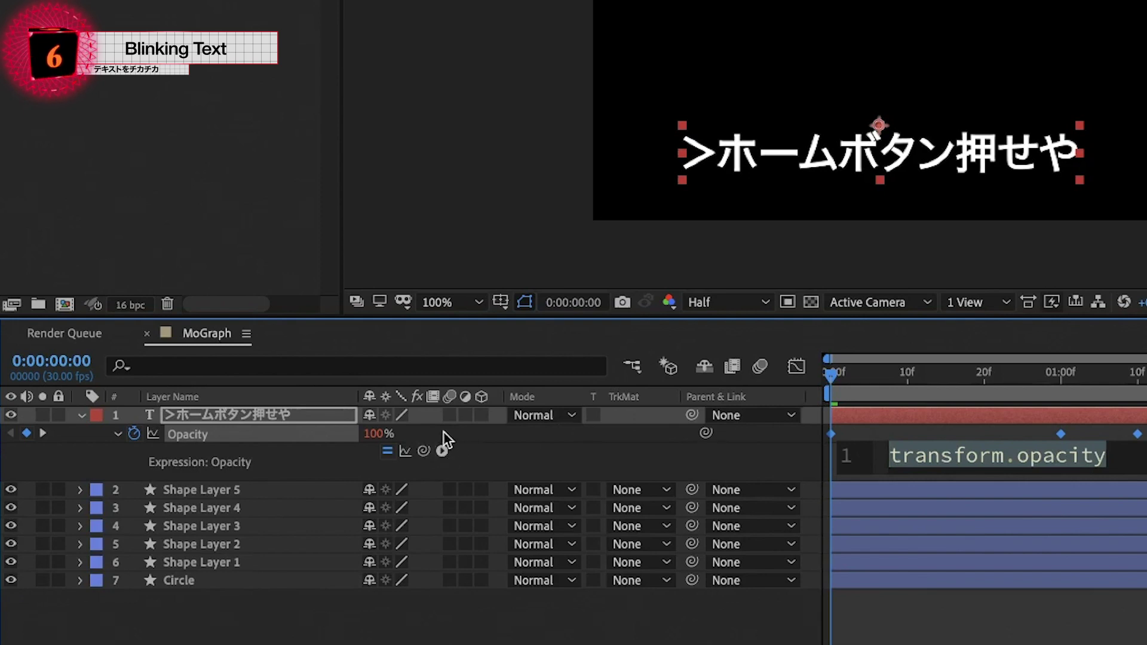
{"action": "left_click", "coordinate": [442, 452]}
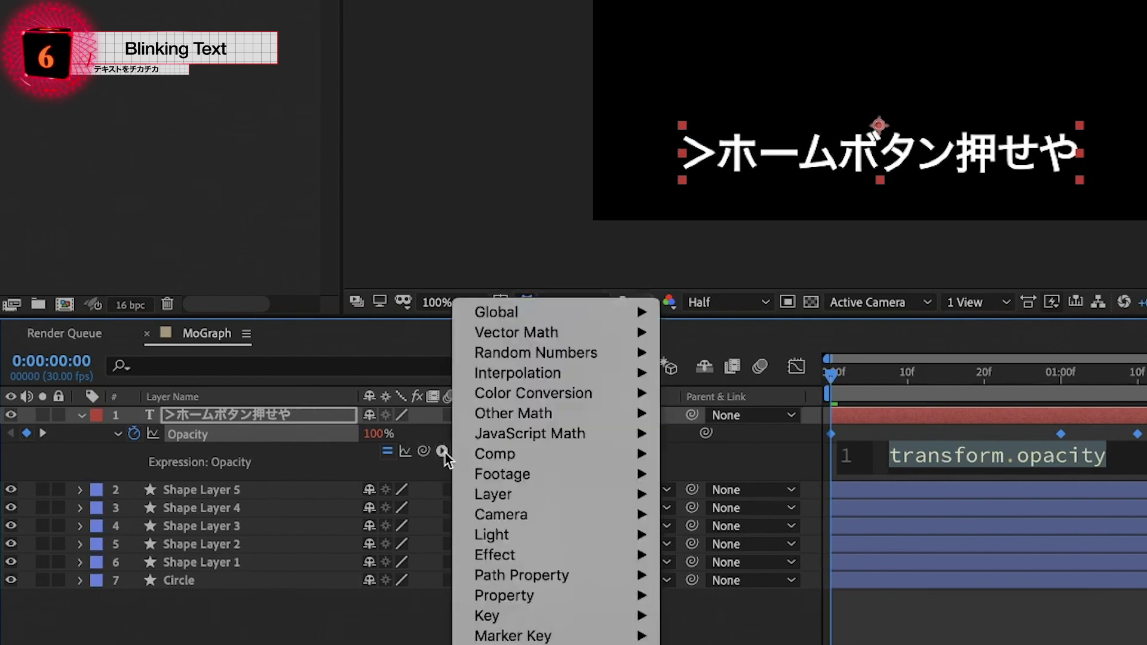
{"action": "mouse_move", "coordinate": [509, 339]}
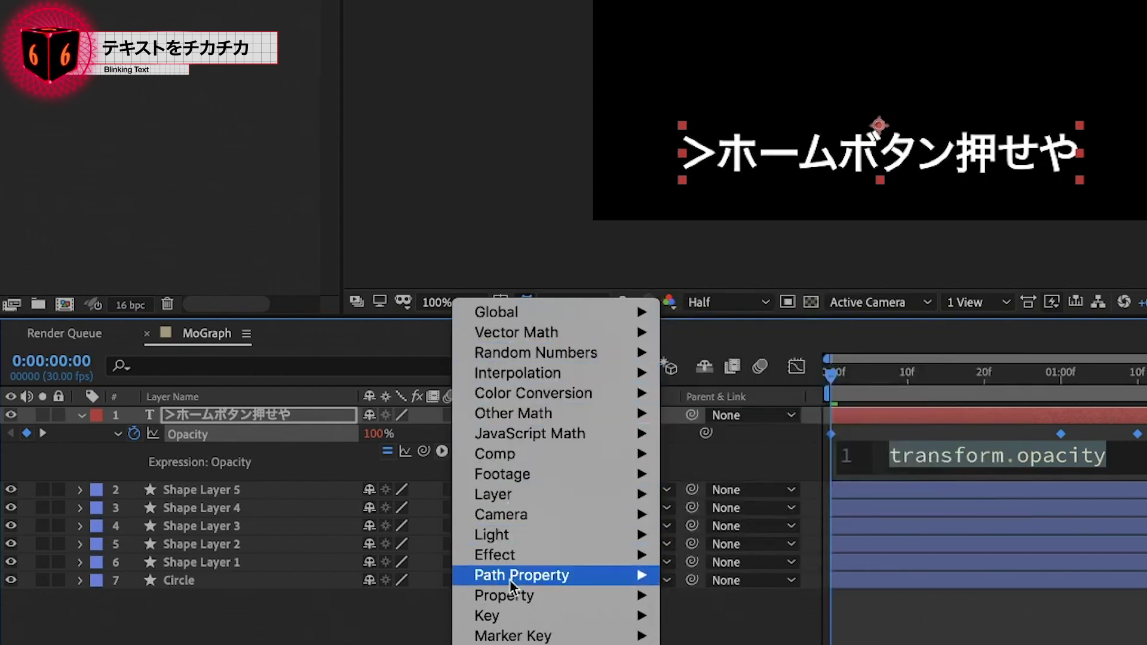
{"action": "mouse_move", "coordinate": [510, 591]}
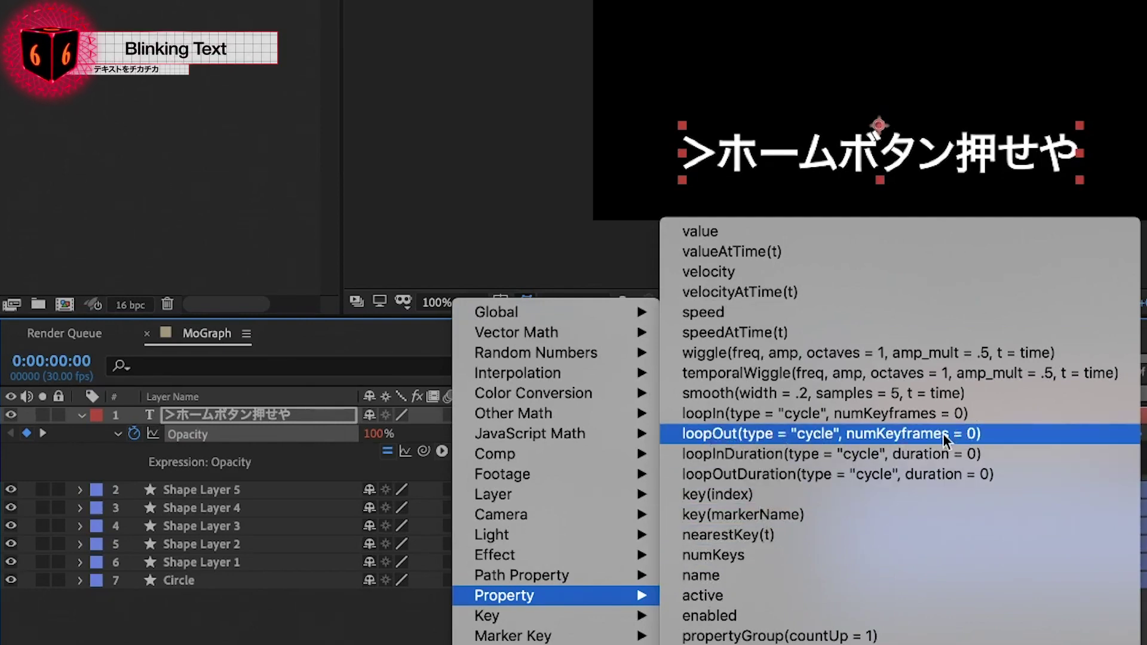
{"action": "left_click", "coordinate": [803, 432]}
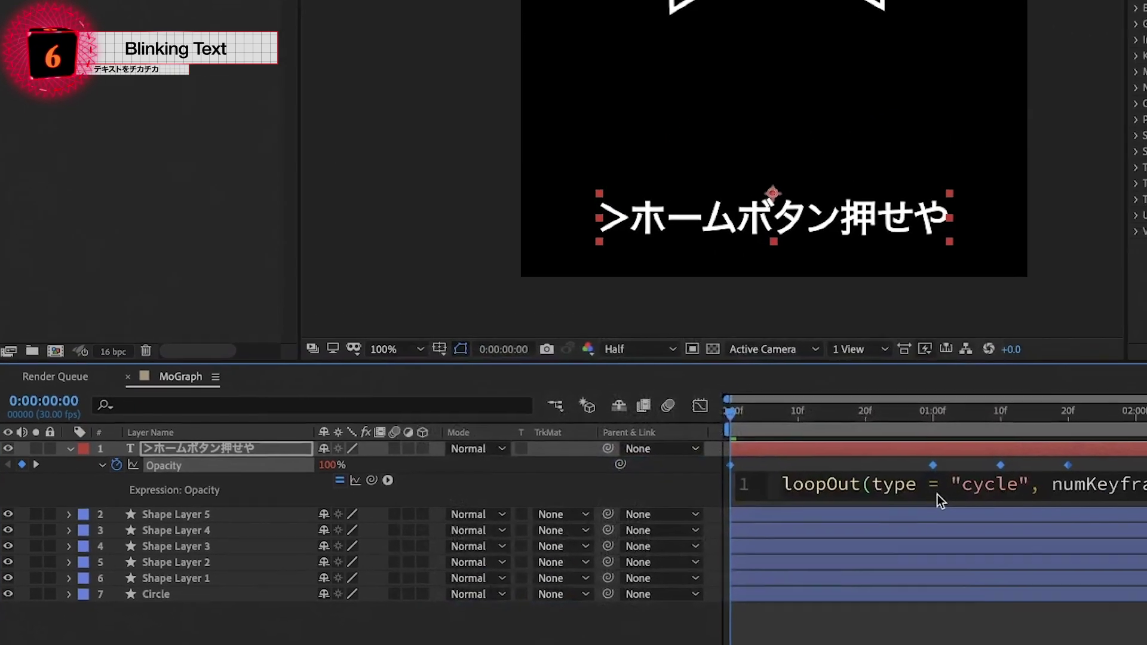
{"action": "left_click", "coordinate": [736, 452]}
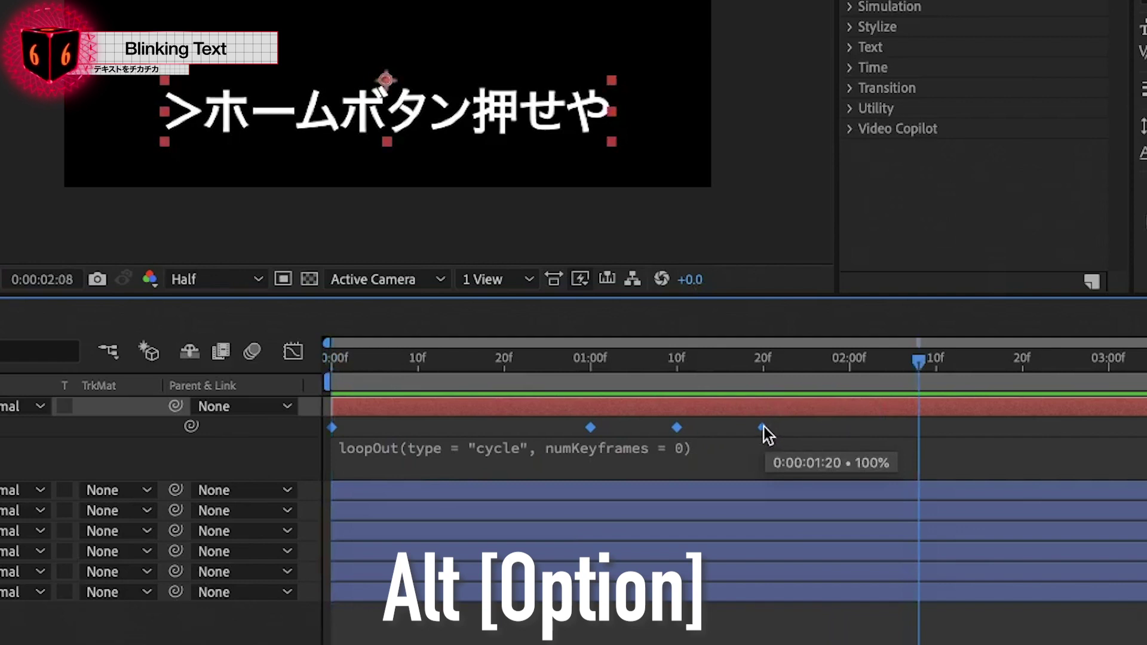
Step: Alt-drag the last Opacity keyframe to 1:00 to scale all four keys, then scrub back to check
{"action": "left_click_drag", "start_coordinate": [764, 426], "coordinate": [592, 425]}
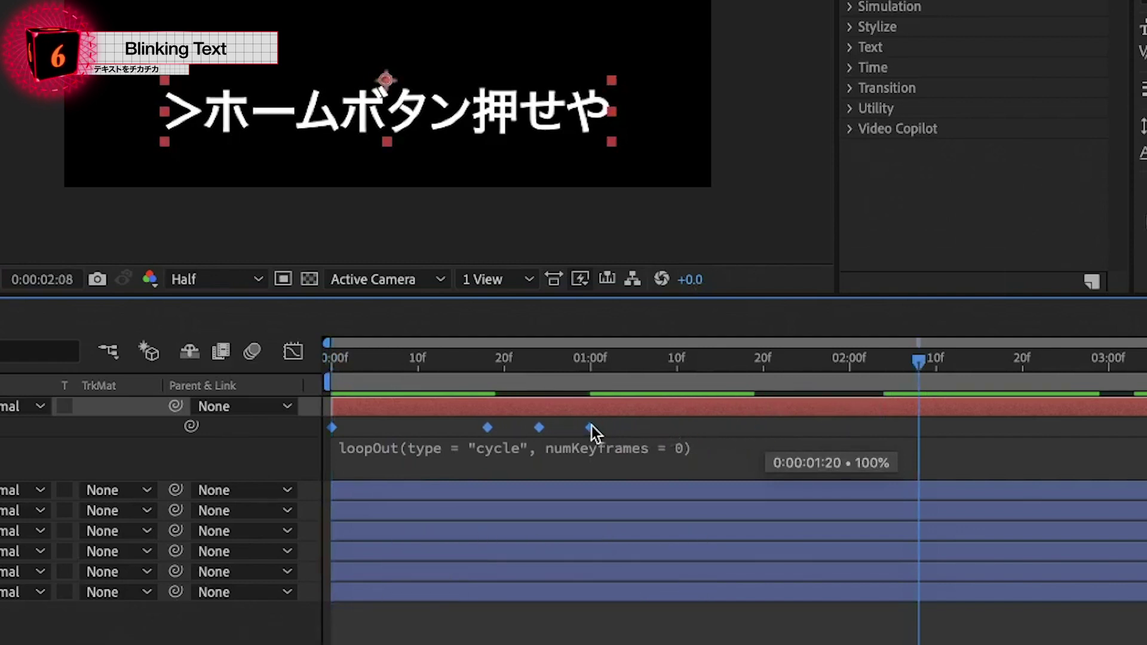
{"action": "left_click_drag", "start_coordinate": [586, 424], "coordinate": [589, 425]}
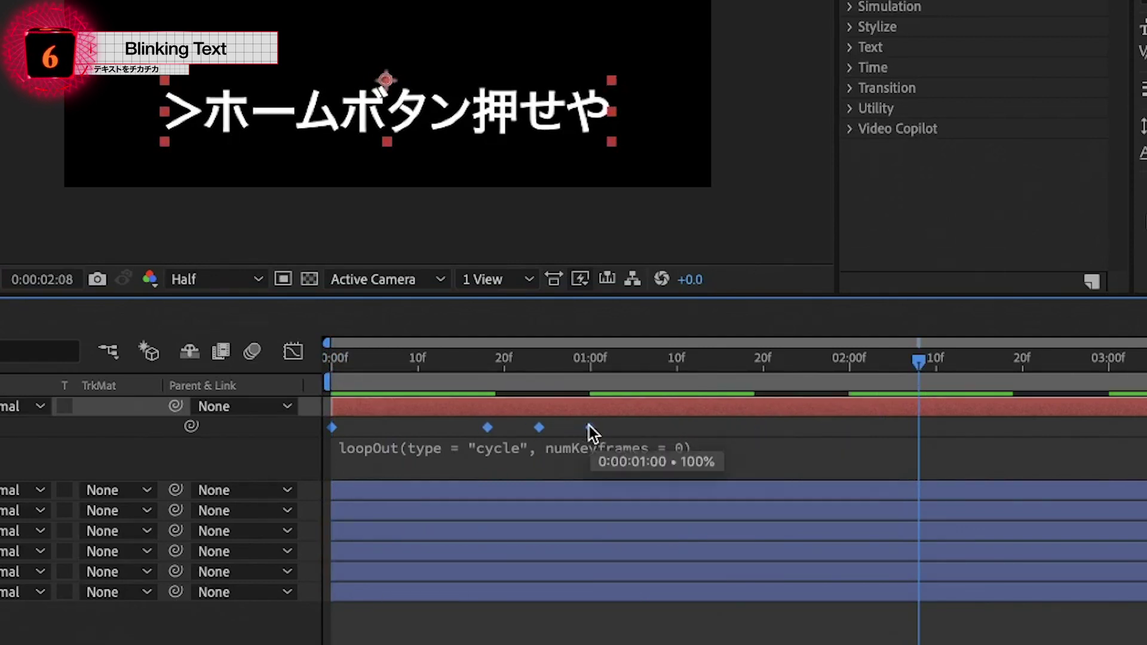
{"action": "left_click", "coordinate": [589, 370]}
{"action": "left_click_drag", "start_coordinate": [587, 370], "coordinate": [317, 352]}
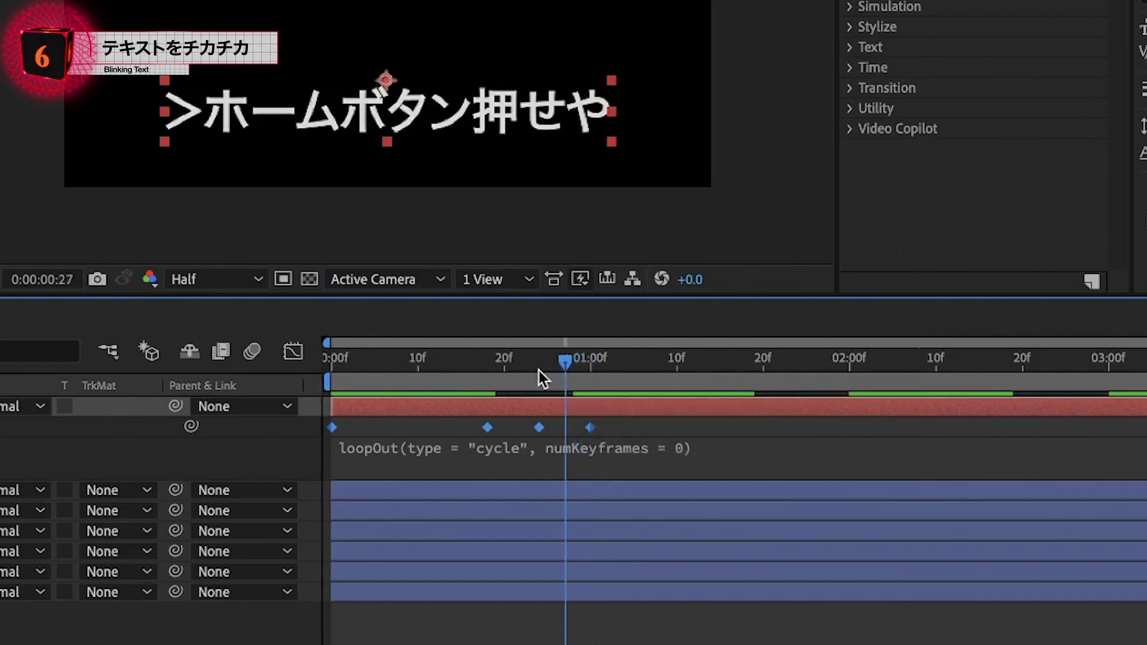